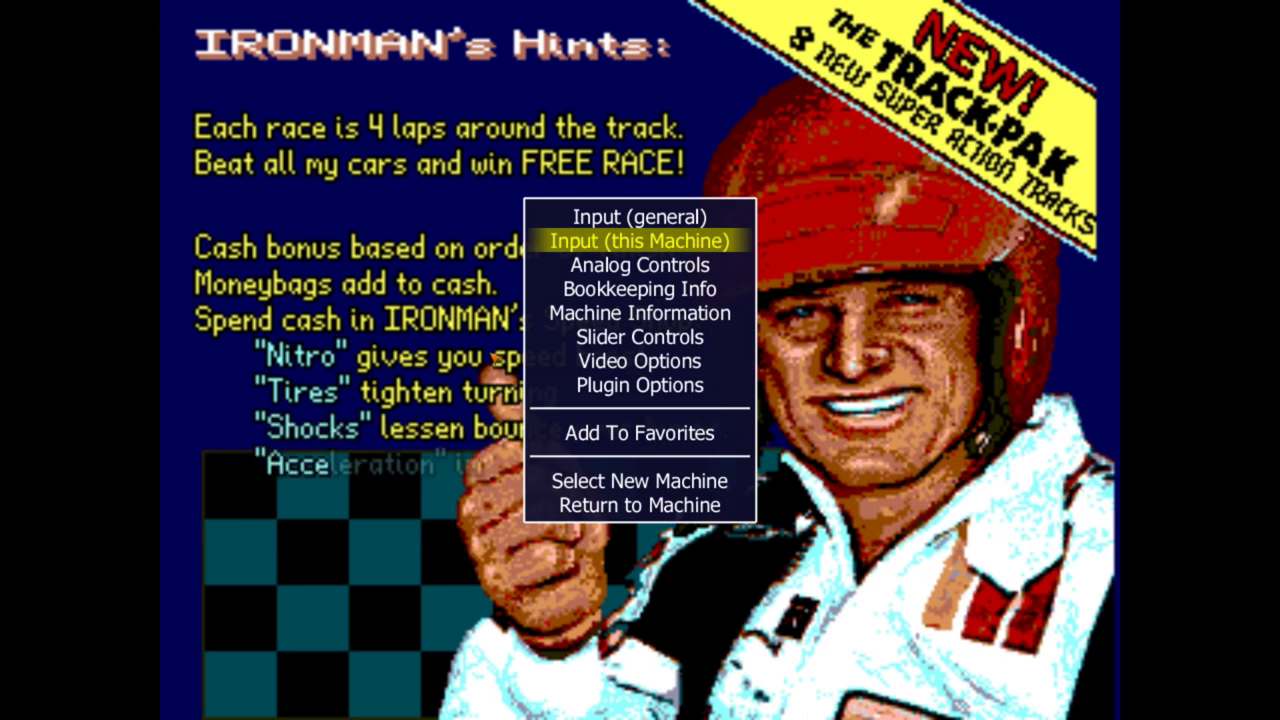
- Open this game's input assignments and clear player 1's button and dial mappings to None
key("Return")
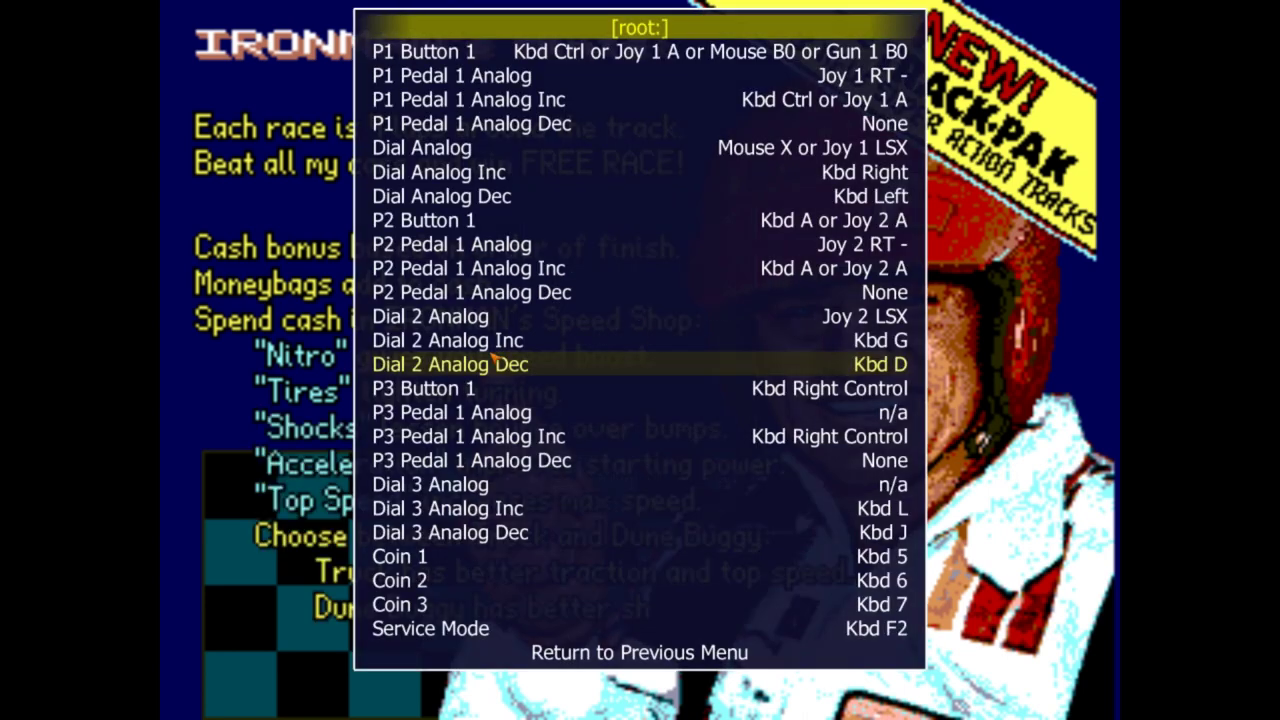
key("Home")
key("Delete")
key("Down")
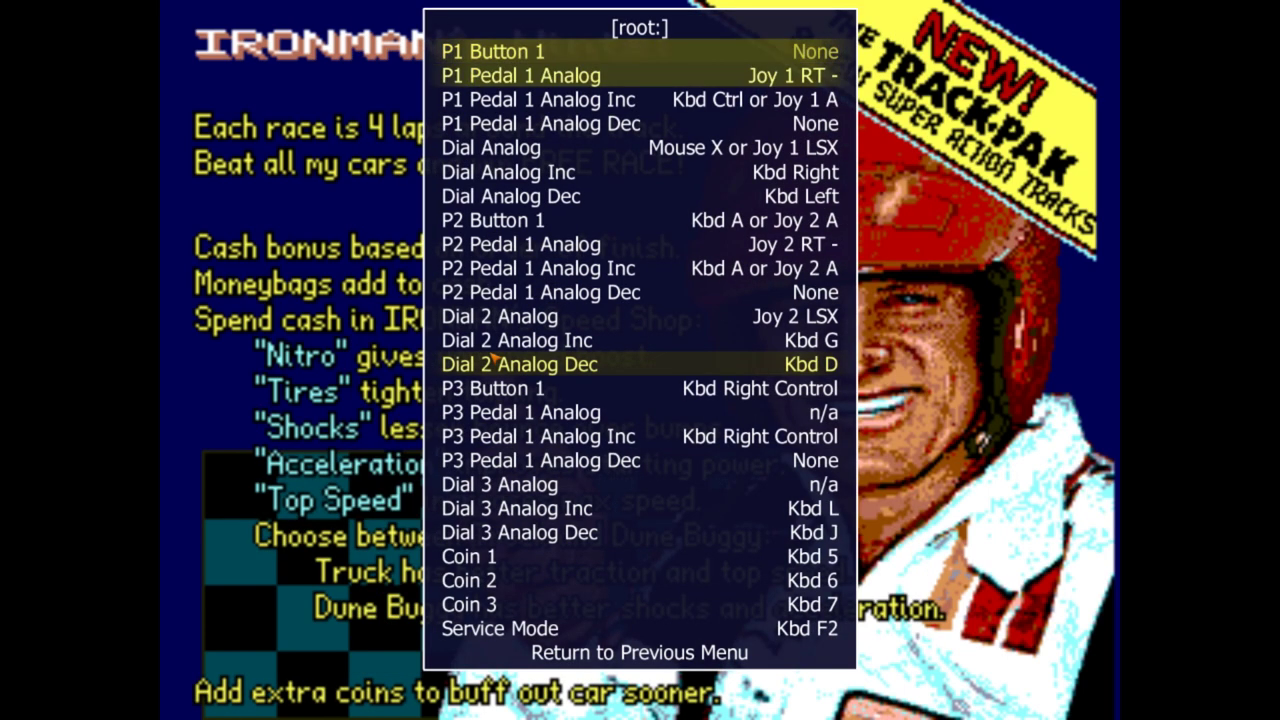
key("Delete")
key("Down")
key("Delete")
key("Down")
key("Delete")
key("Down")
key("Delete")
key("Down")
key("Delete")
key("Down")
- Clear the player 2, Dial 2, player 3 button and pedal, Dial 3 and coin mappings to None
key("Down")
key("Delete")
key("Down")
key("Delete")
key("Down")
key("Delete")
key("Down")
key("Down")
key("Delete")
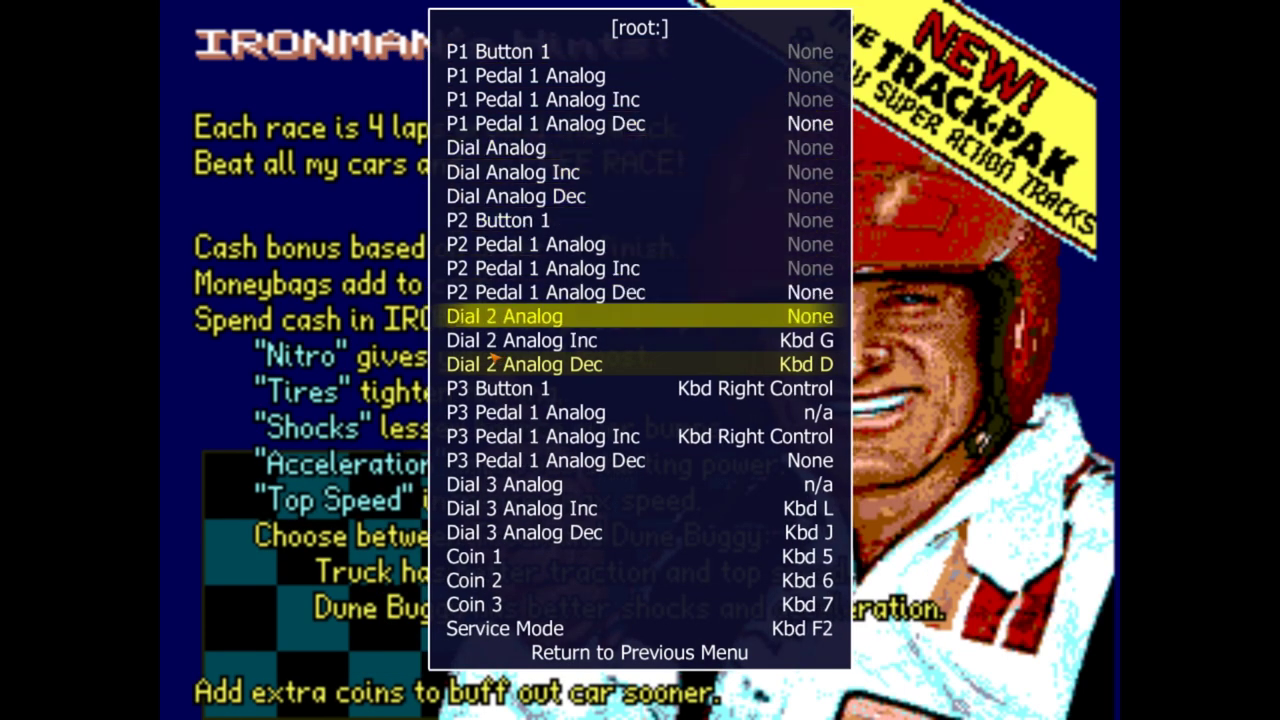
key("Down")
key("Delete")
key("Down")
key("Delete")
key("Down")
key("Delete")
key("Down")
key("Delete")
key("Down")
key("Delete")
key("Down")
key("Delete")
key("Down")
key("Delete")
key("Down")
key("Delete")
key("Down")
key("Delete")
key("Down")
key("Delete")
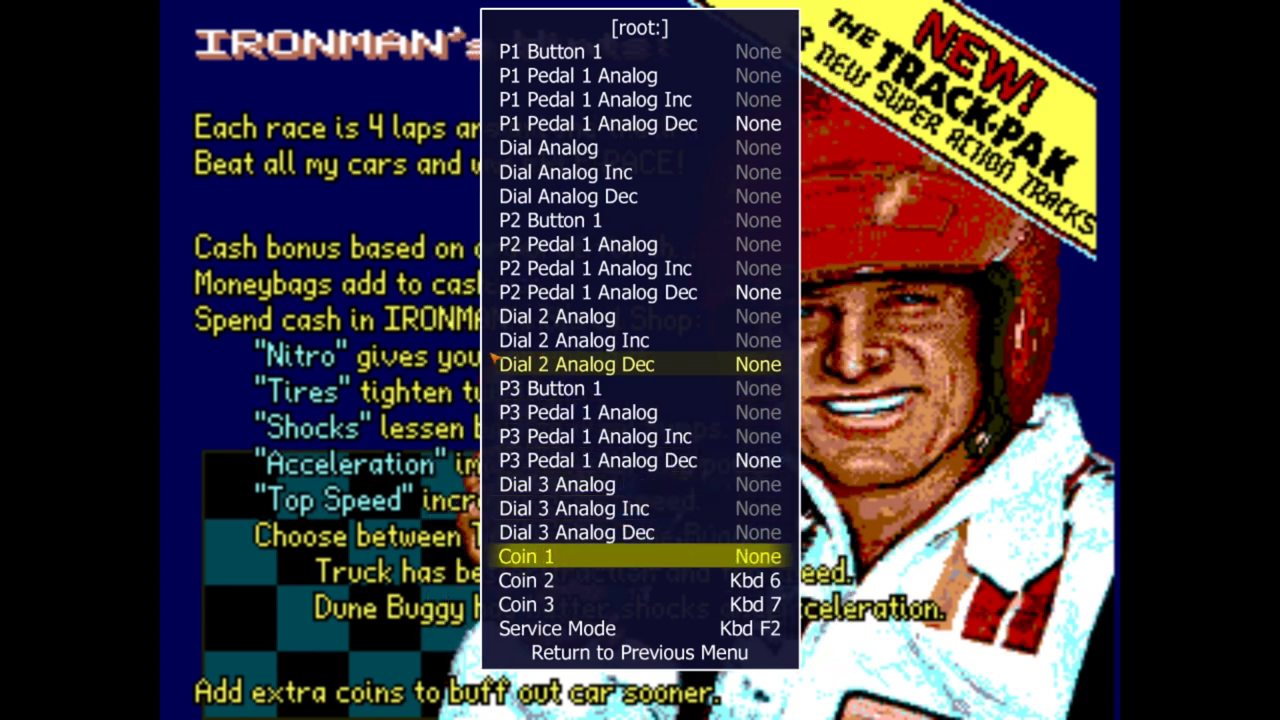
key("Down")
key("Delete")
key("Down")
key("Delete")
key("Down")
key("Down")
key("Down")
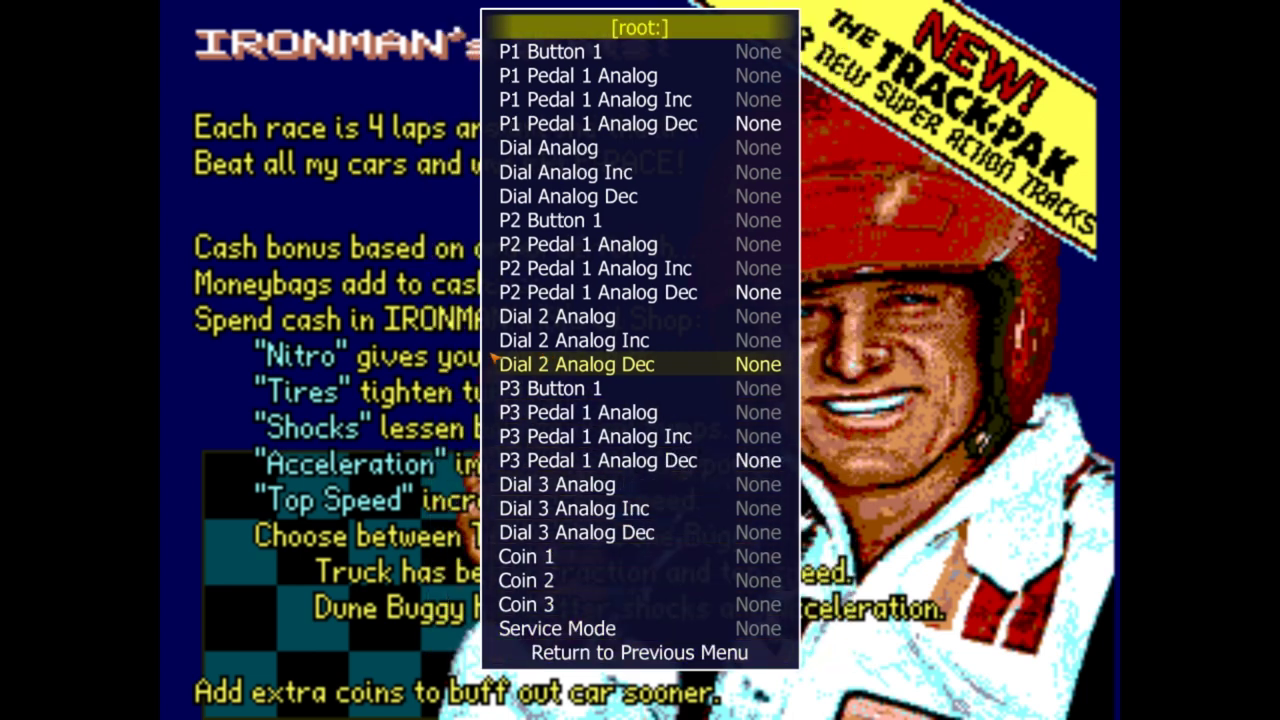
key("Down")
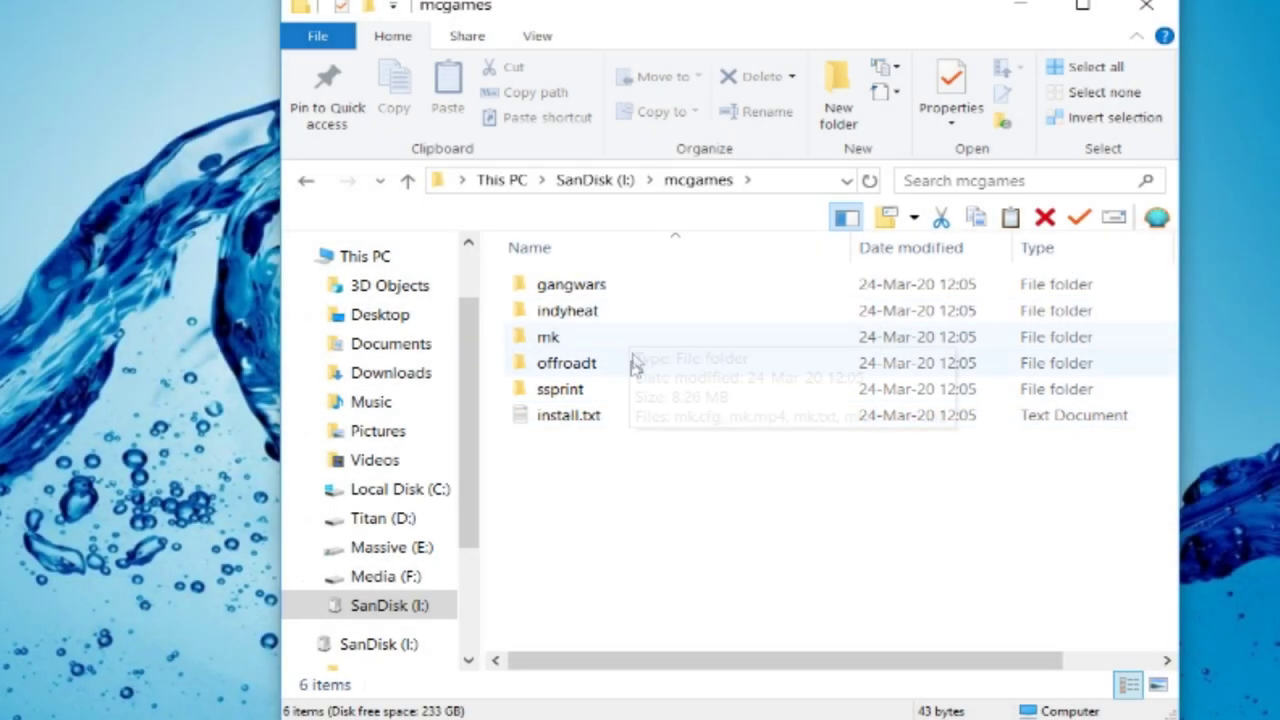
- Copy indyheat.cfg from the indyheat folder
left_click(582, 373)
double_click(571, 313)
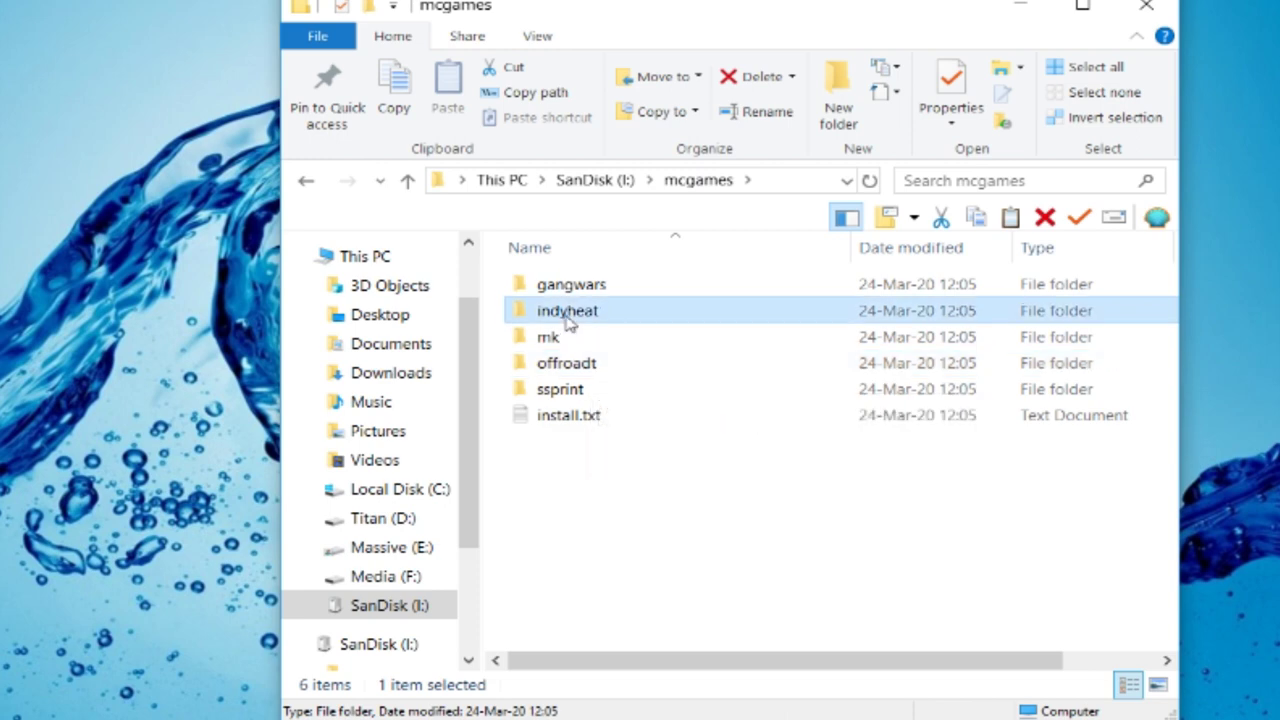
left_click(568, 288)
right_click(590, 290)
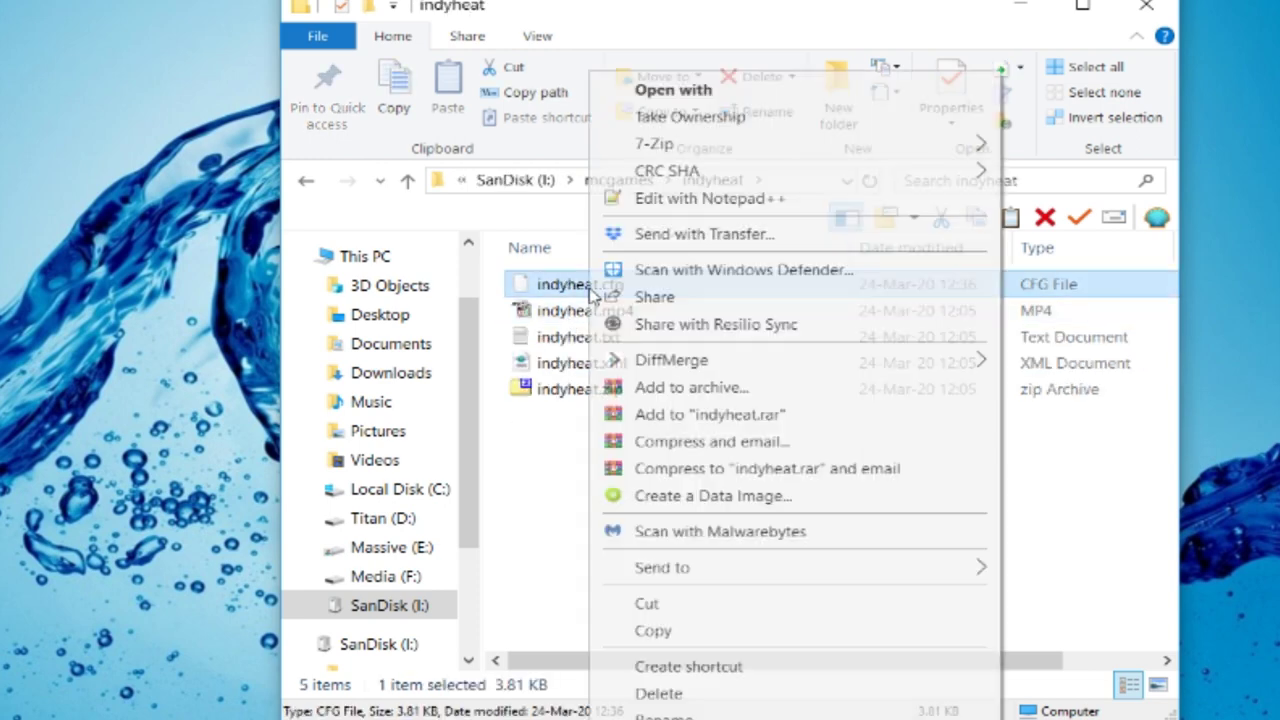
left_click(686, 632)
- Paste the copied indyheat.cfg into the offroadt folder
key("BackSpace")
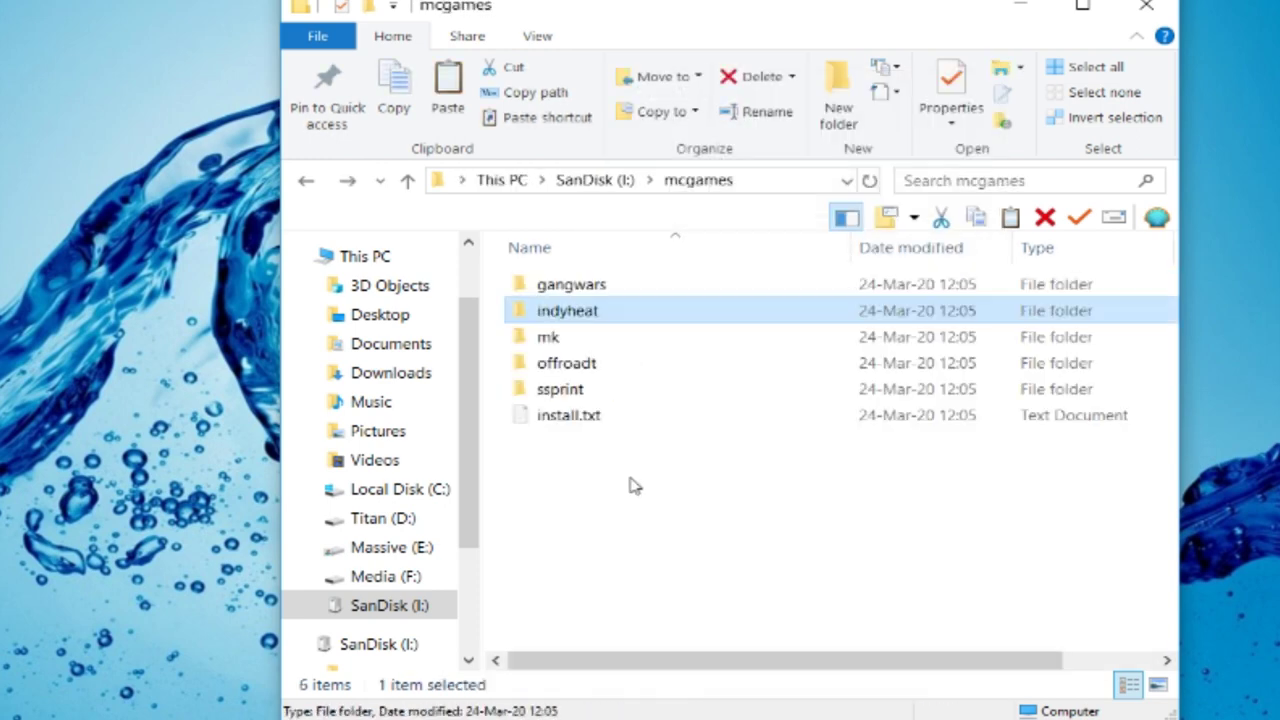
double_click(580, 363)
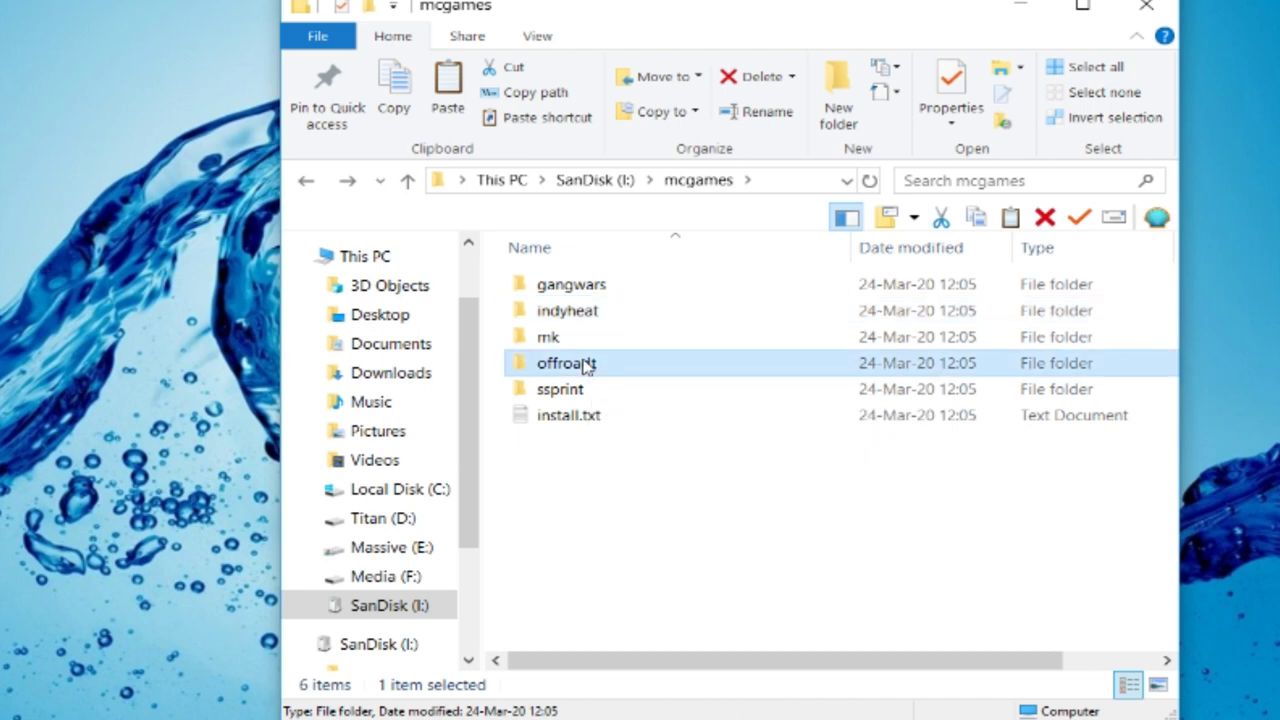
right_click(575, 458)
left_click(654, 266)
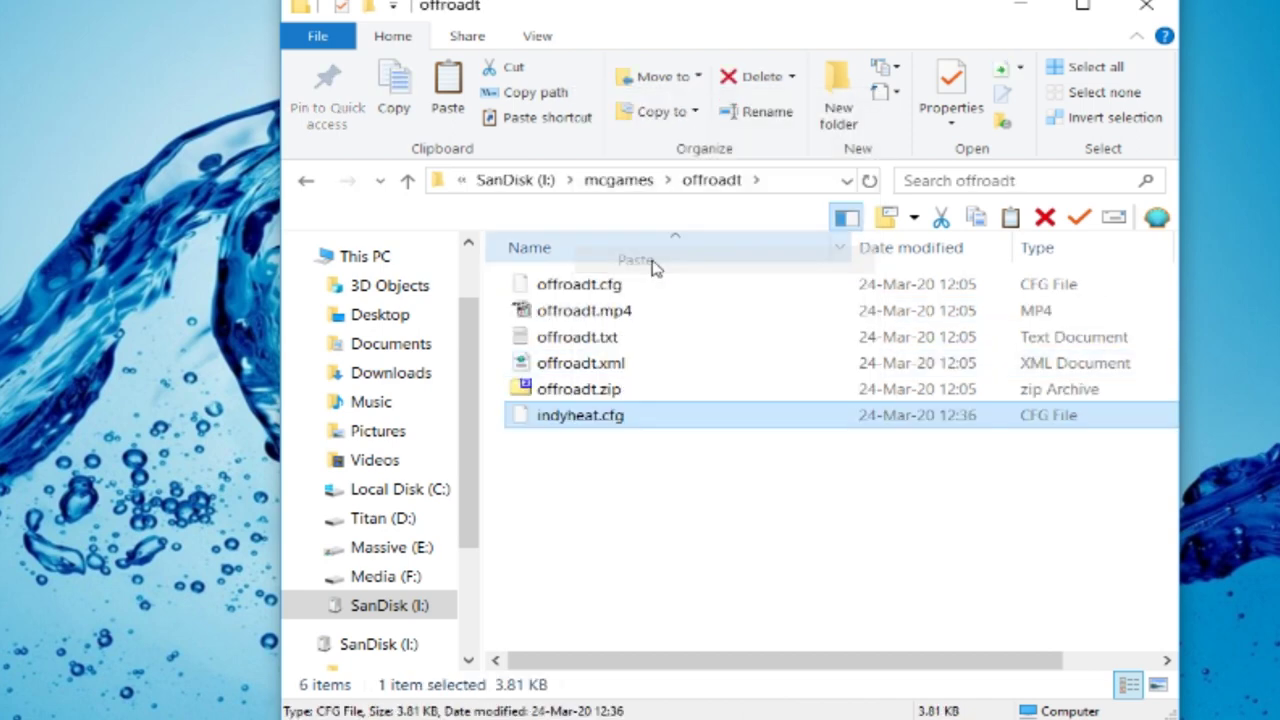
- Copy the name 'offroadt' from the original offroadt.cfg, then delete that file
left_click(590, 288)
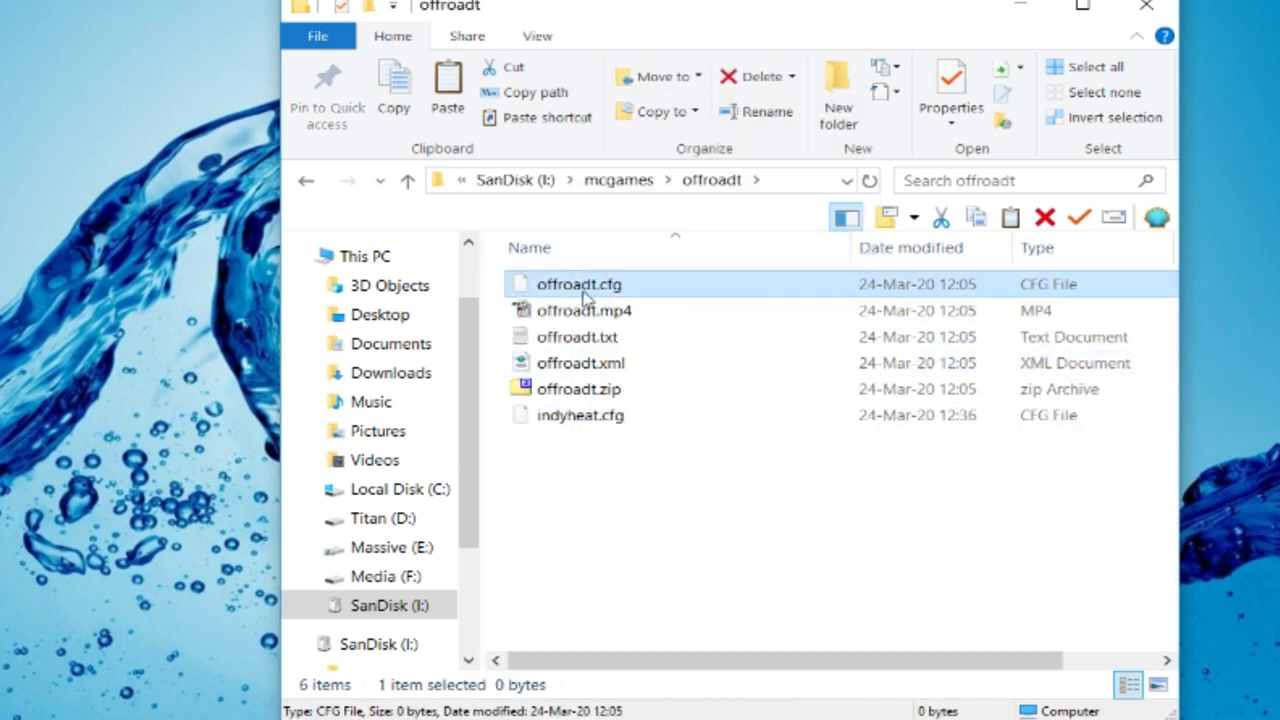
right_click(590, 287)
left_click(634, 354)
left_click(580, 311)
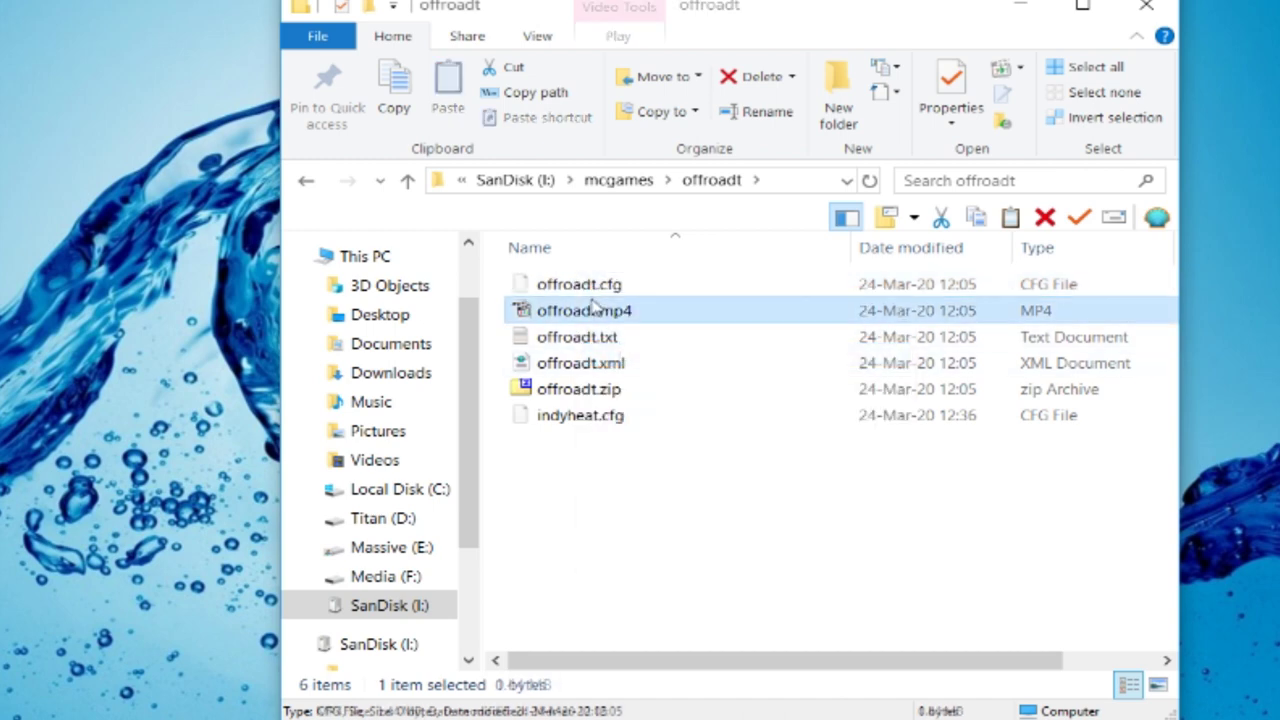
left_click(595, 288)
right_click(593, 288)
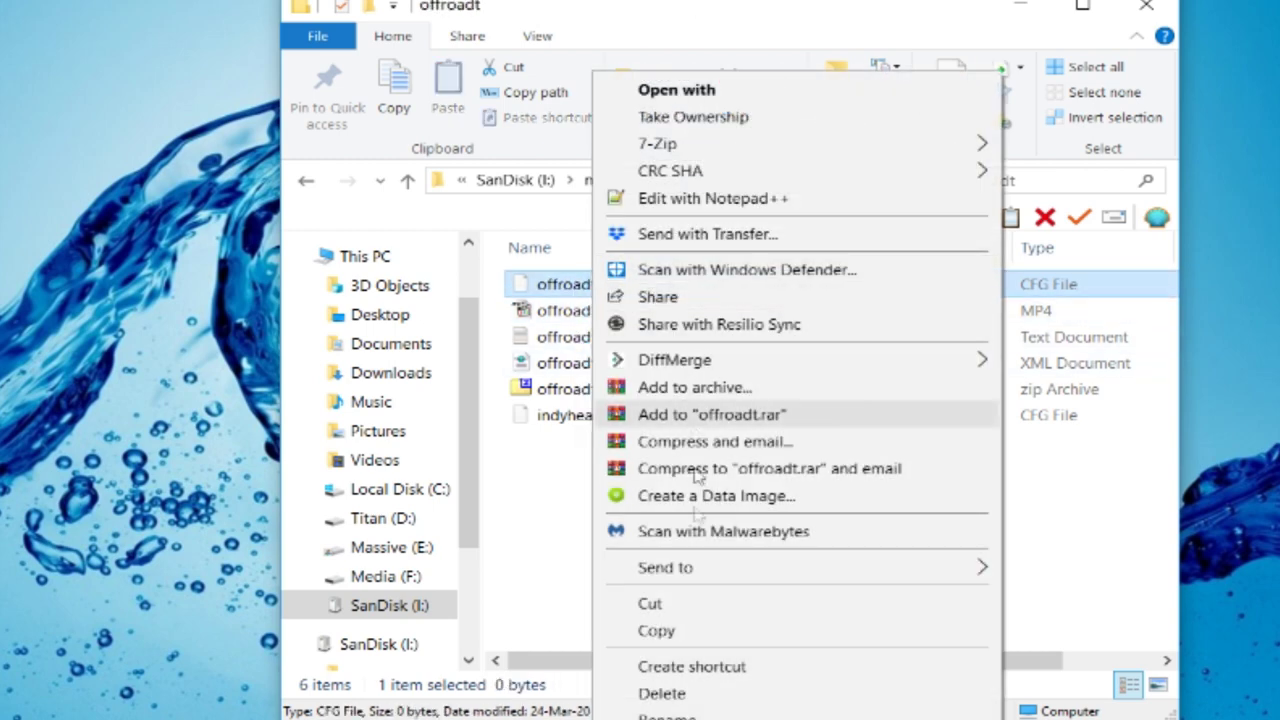
left_click(660, 691)
left_click(561, 420)
- Rename the copied indyheat.cfg to offroadt.cfg
left_click(588, 398)
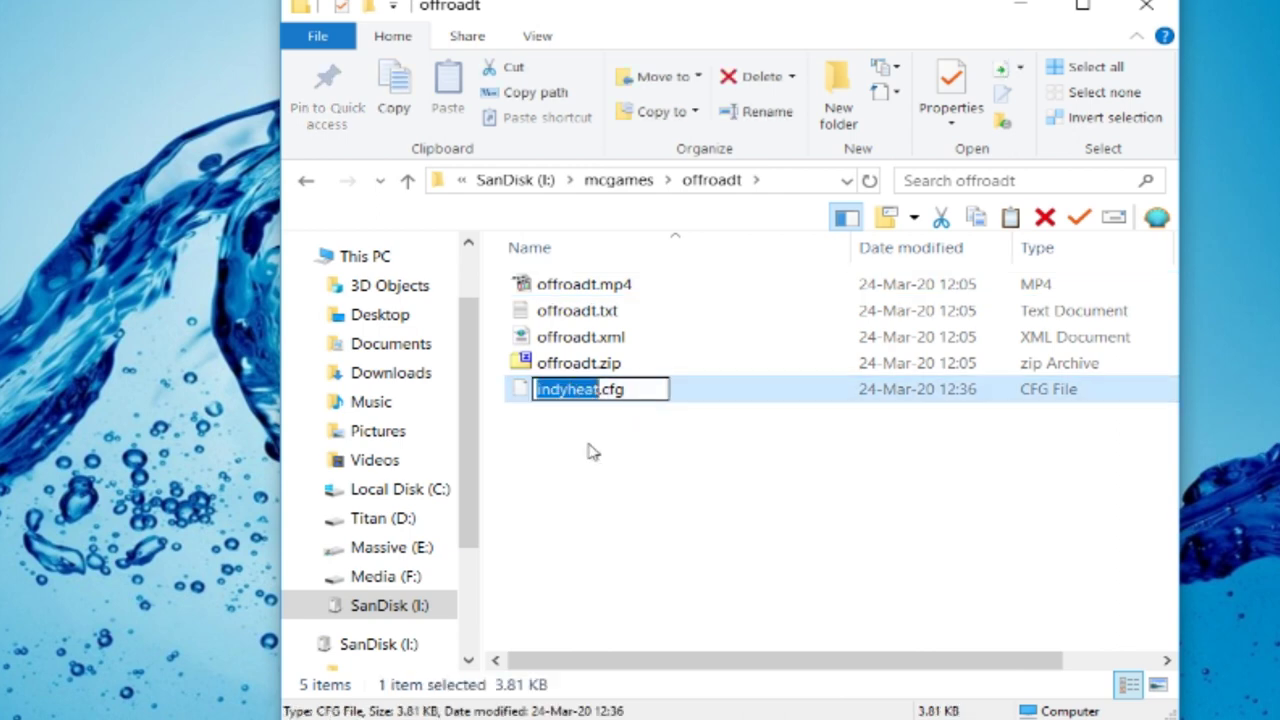
right_click(568, 393)
left_click(654, 484)
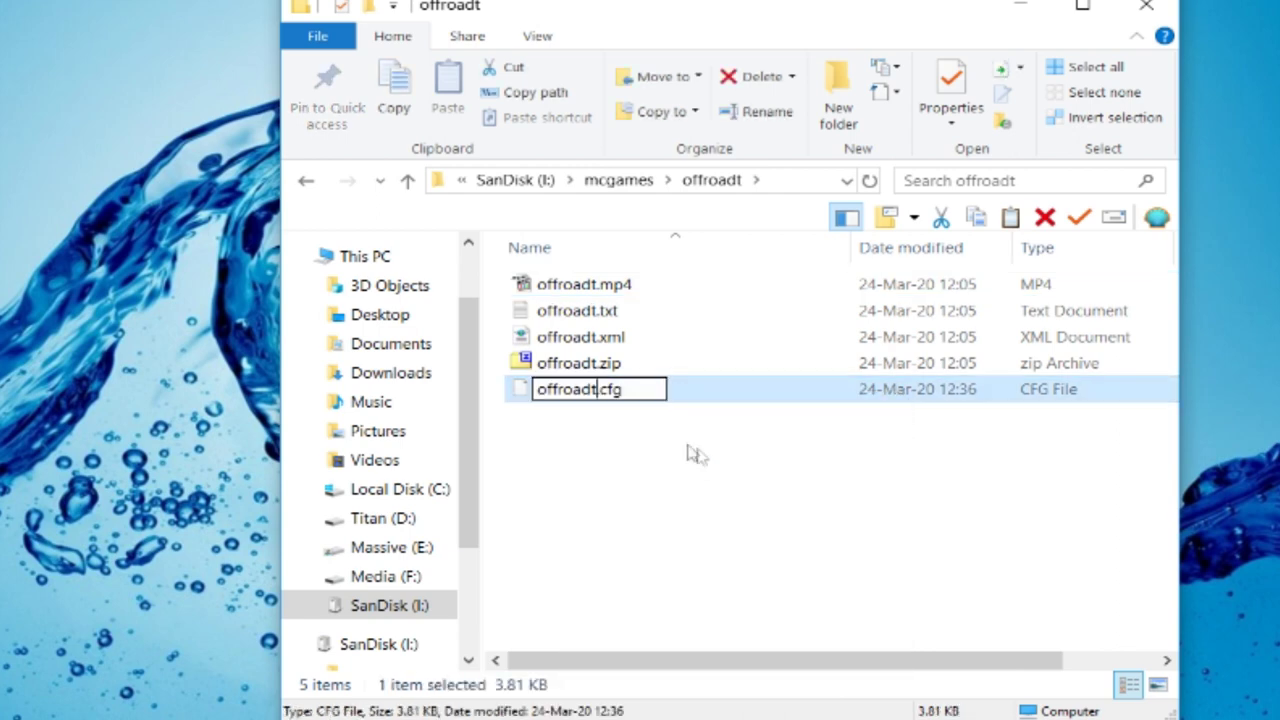
left_click(670, 455)
left_click(592, 392)
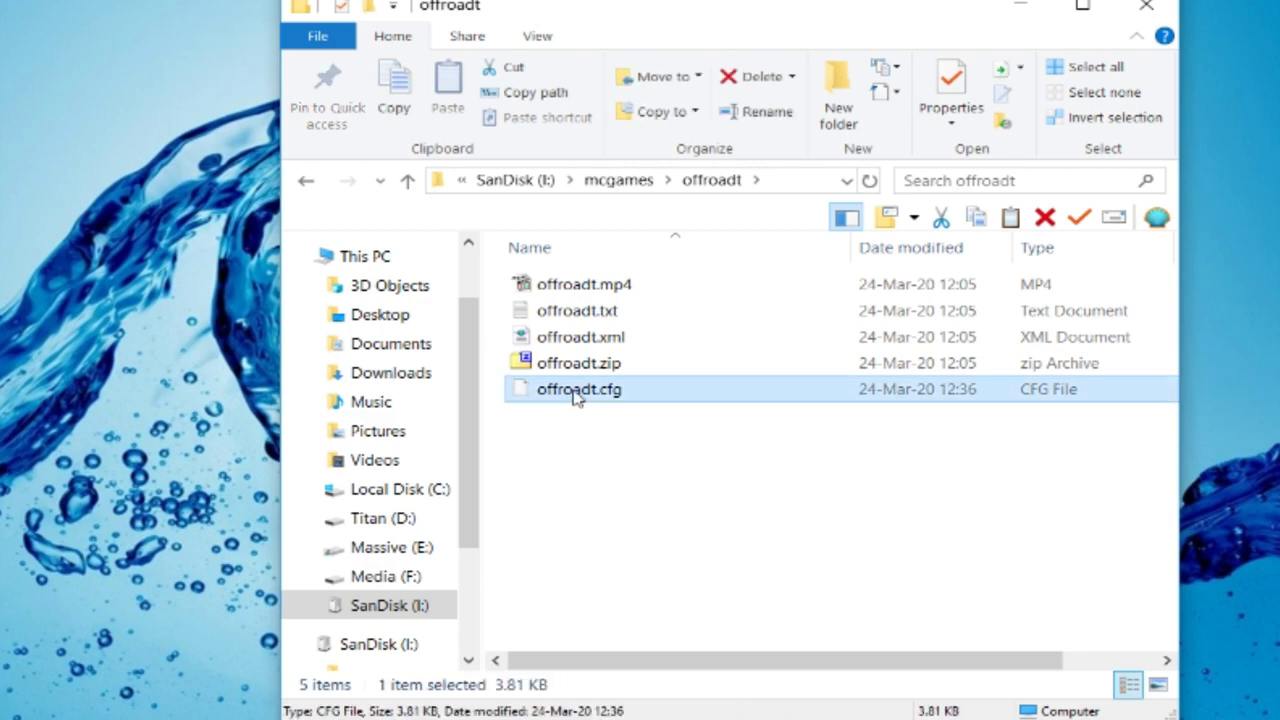
right_click(576, 395)
- Open offroadt.cfg in Notepad++ and change the line-4 system name from indyheat to offroadt
left_click(845, 199)
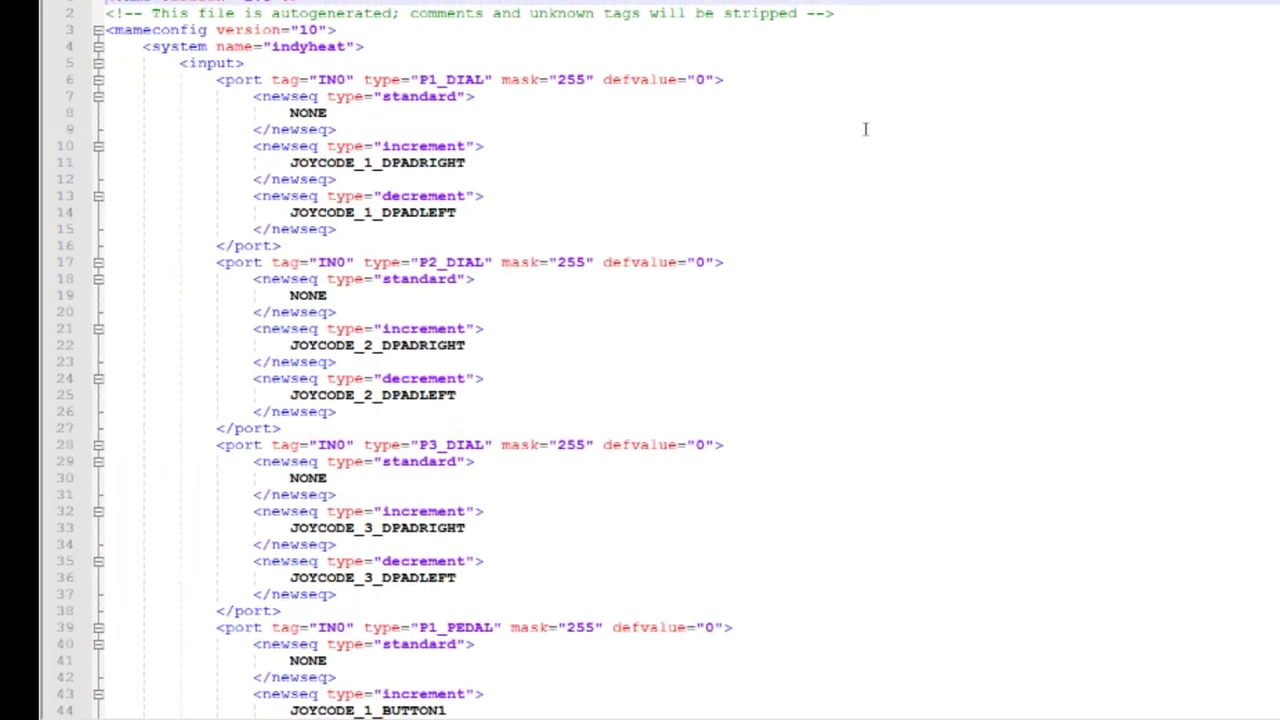
left_click(137, 52)
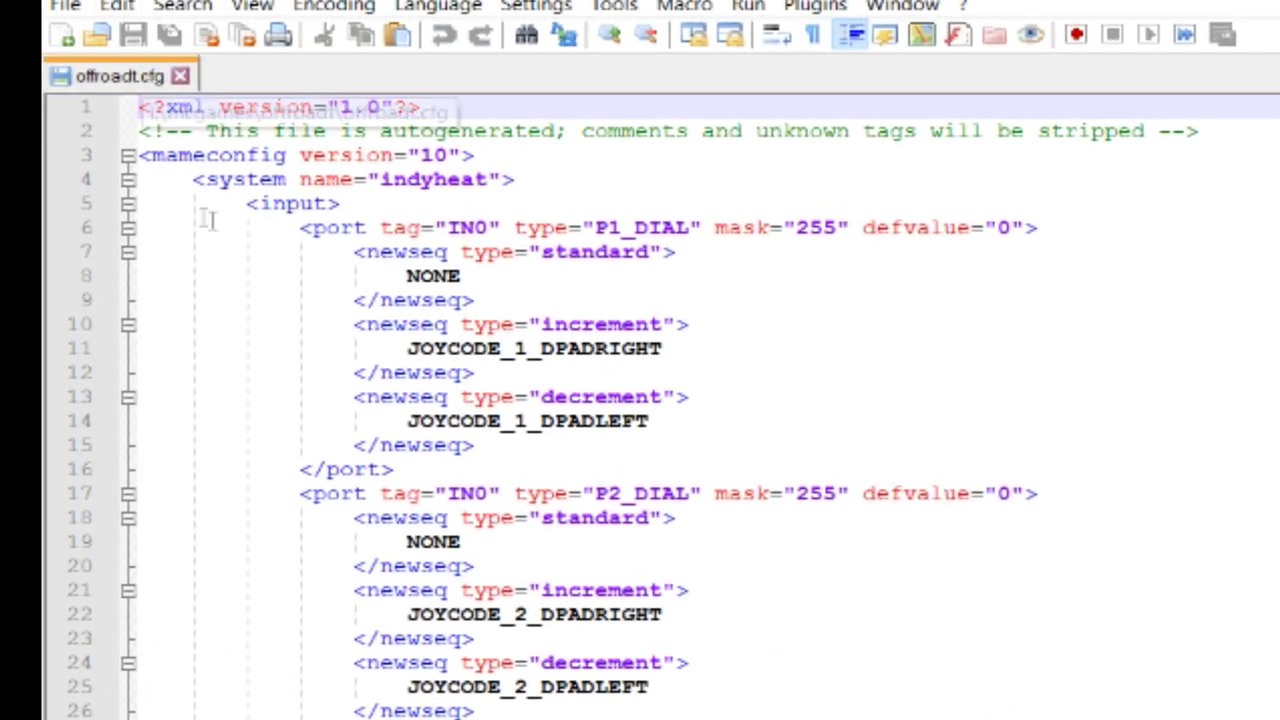
left_click(380, 178)
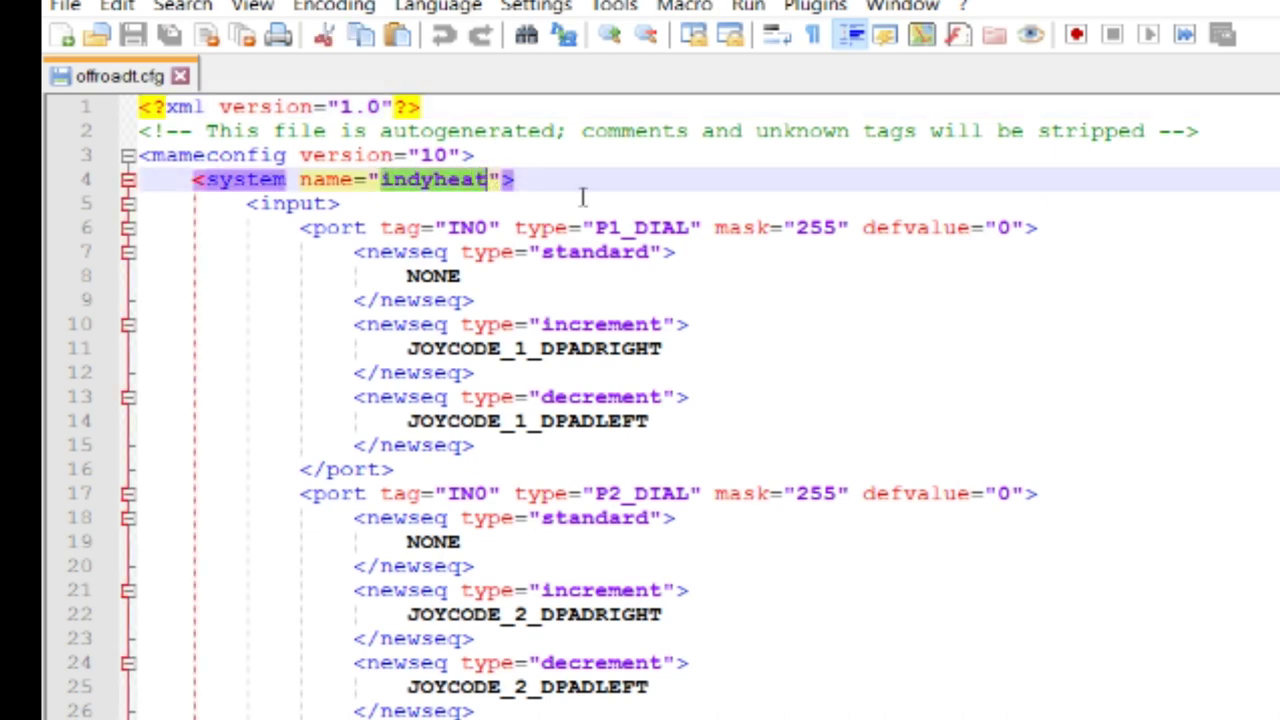
type("offroa")
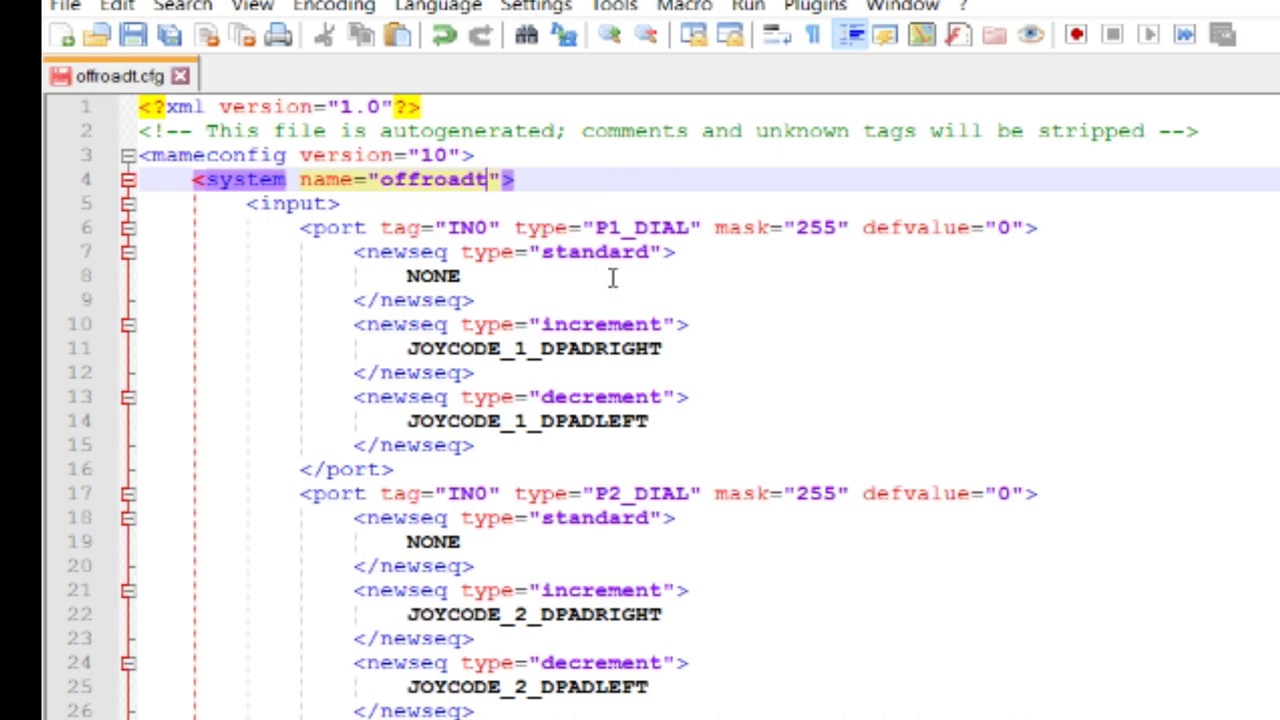
scroll(497, 620, "down", 20)
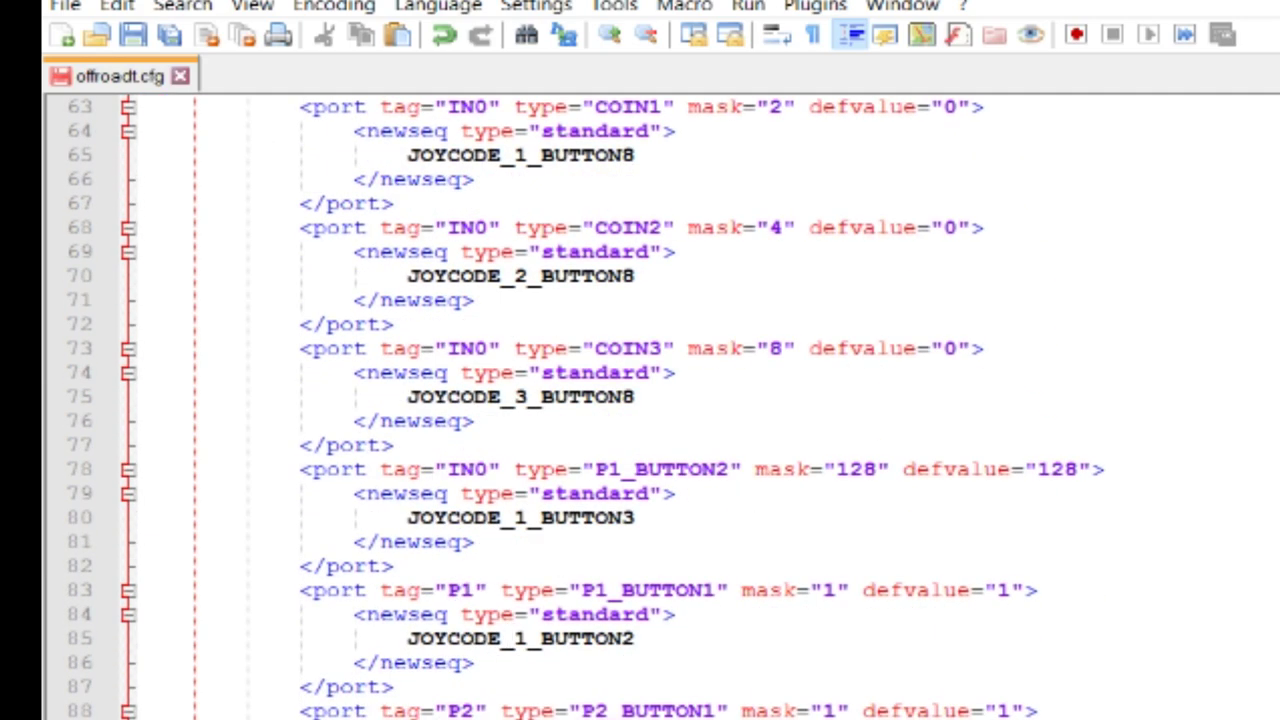
scroll(640, 400, "up", 20)
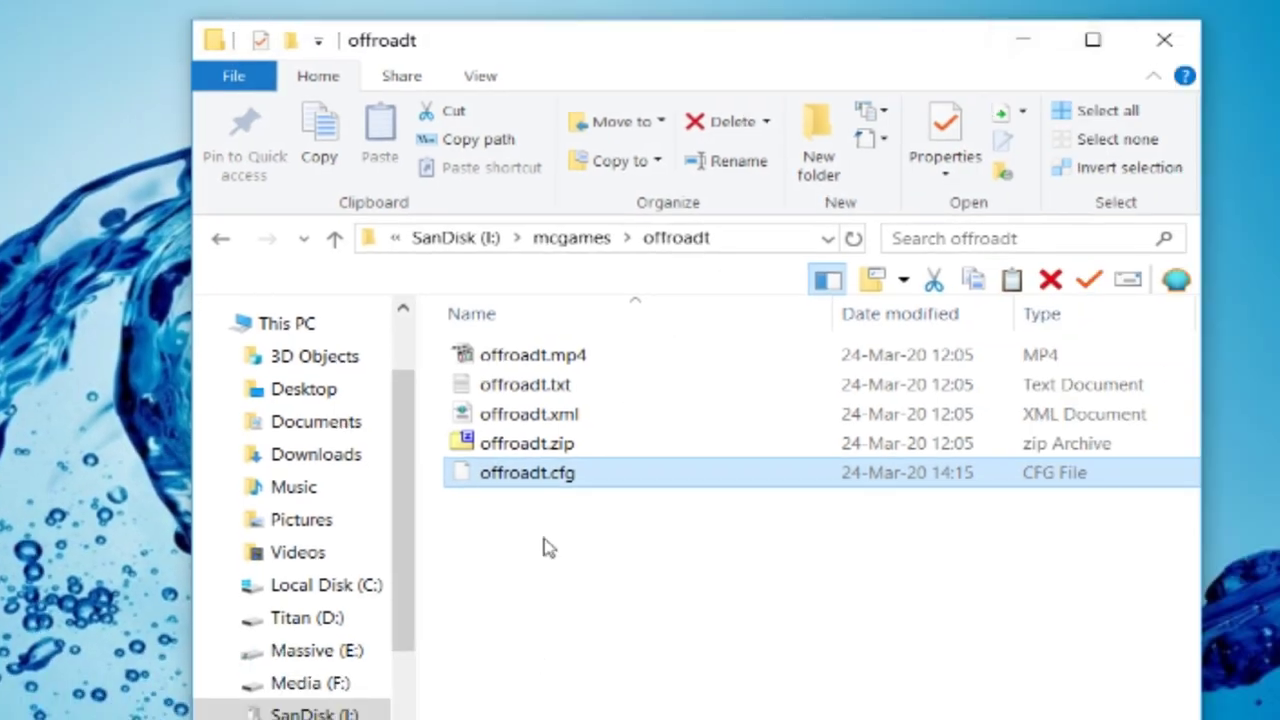
- Deselect offroadt.cfg and bring up the SanDisk drive's context menu
left_click(548, 547)
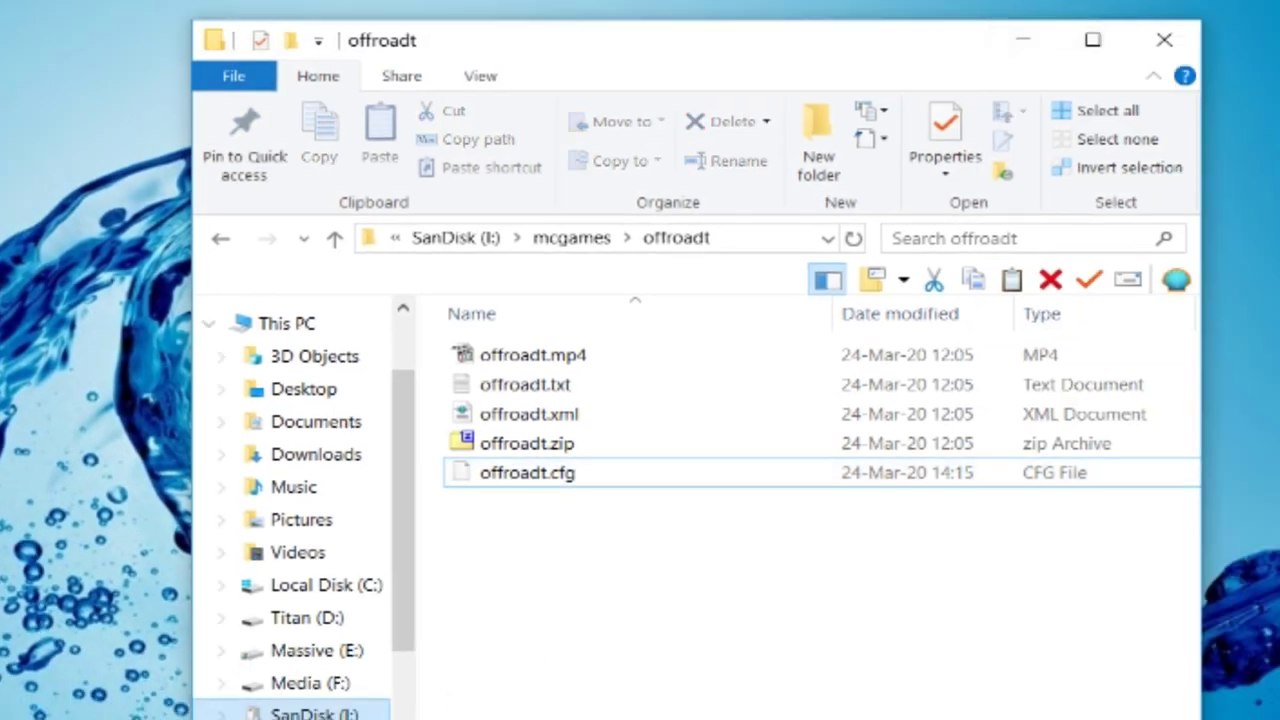
right_click(300, 713)
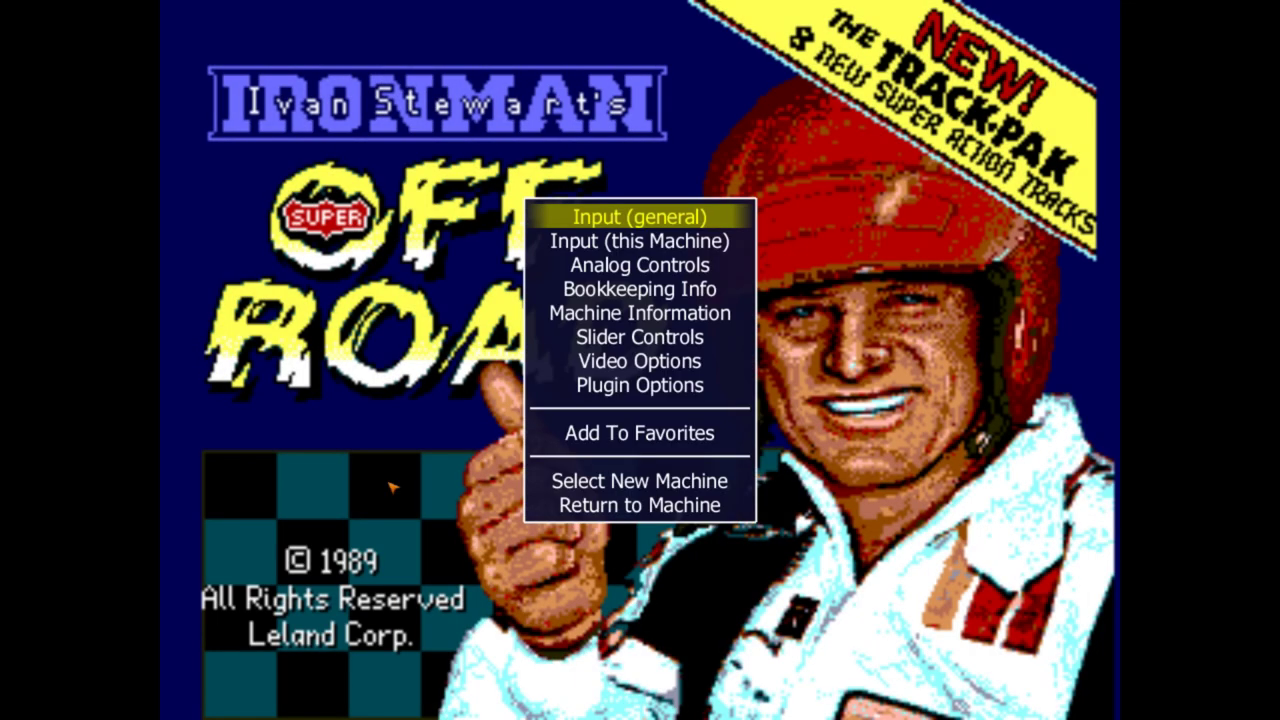
- Review the start and Coin 1–3 assignments in Input (this Machine), then resume the race
key("Down")
key("Return")
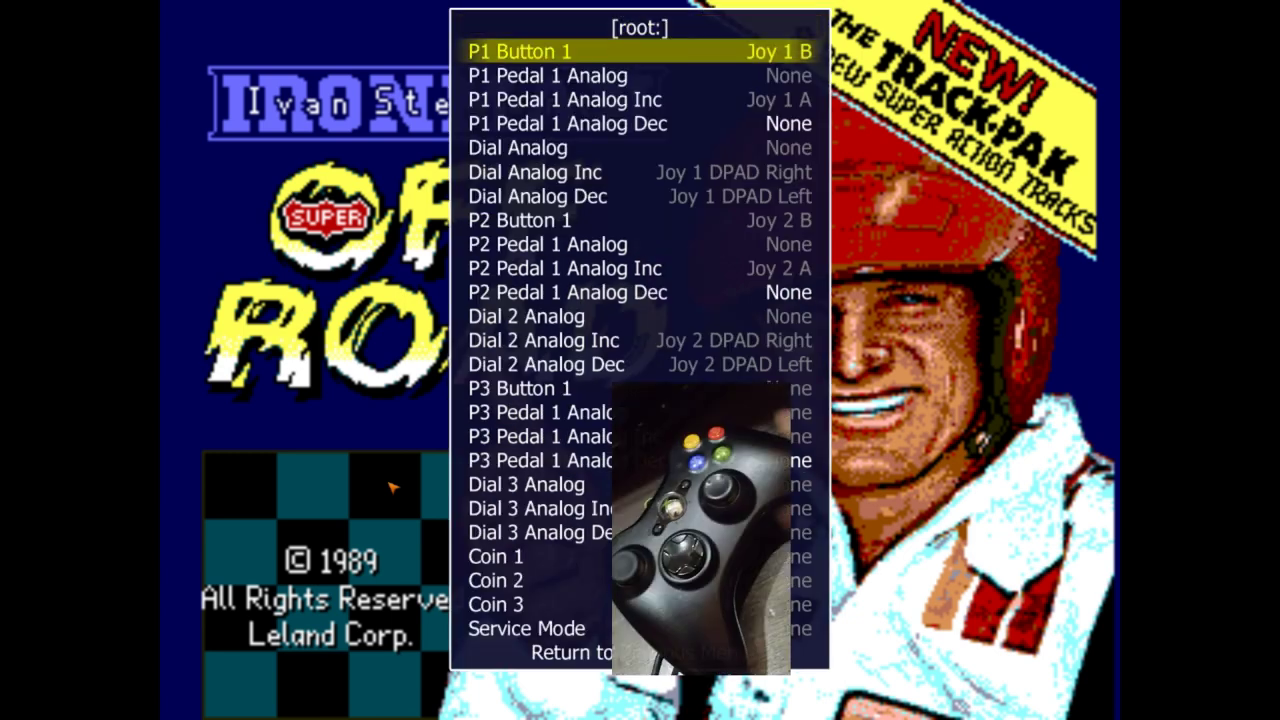
key("Down")
key("Up")
key("Up")
key("Up")
key("Up")
key("Up")
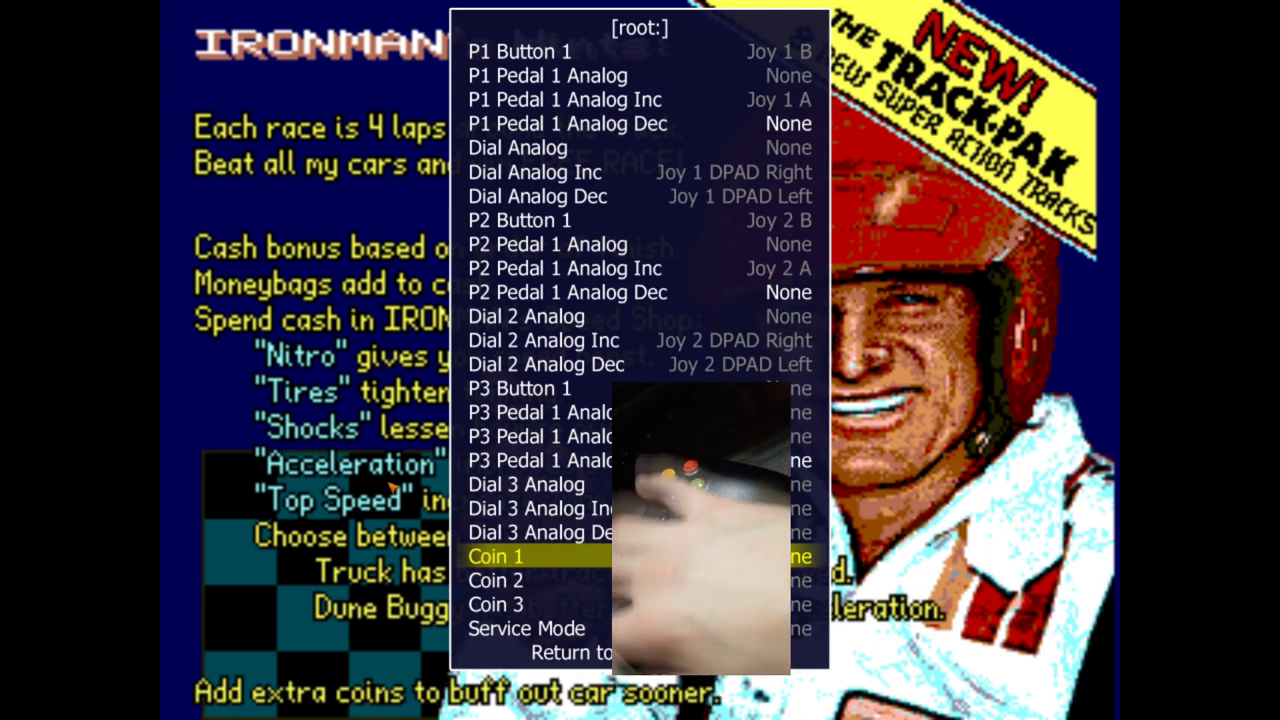
key("Return")
key("Down")
key("Return")
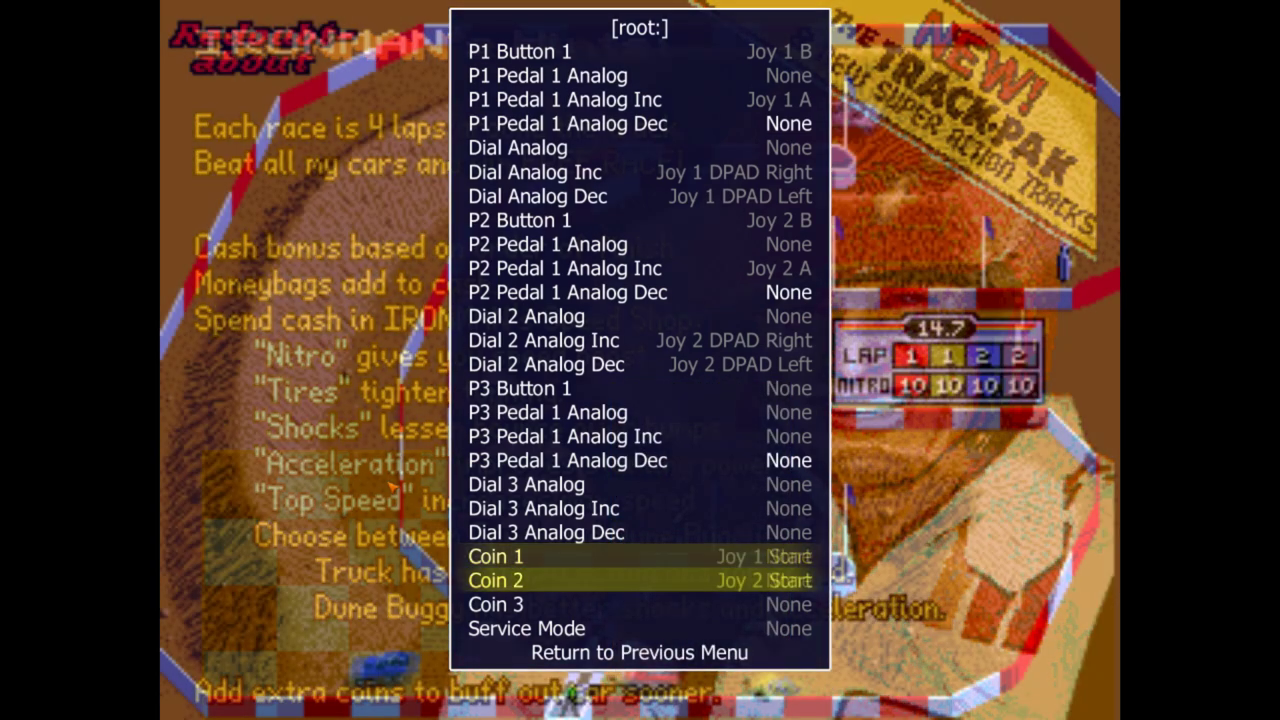
key("Down")
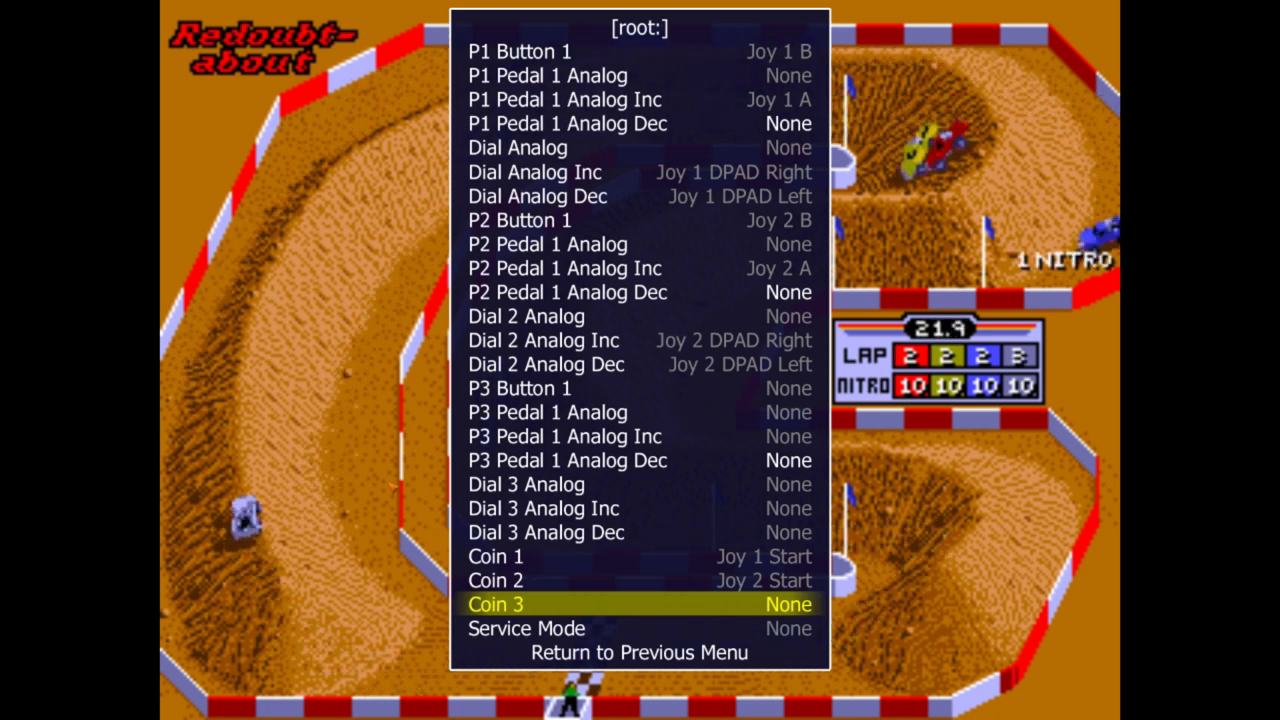
key("Up")
key("Up")
key("Up")
key("Up")
key("Up")
key("Tab")
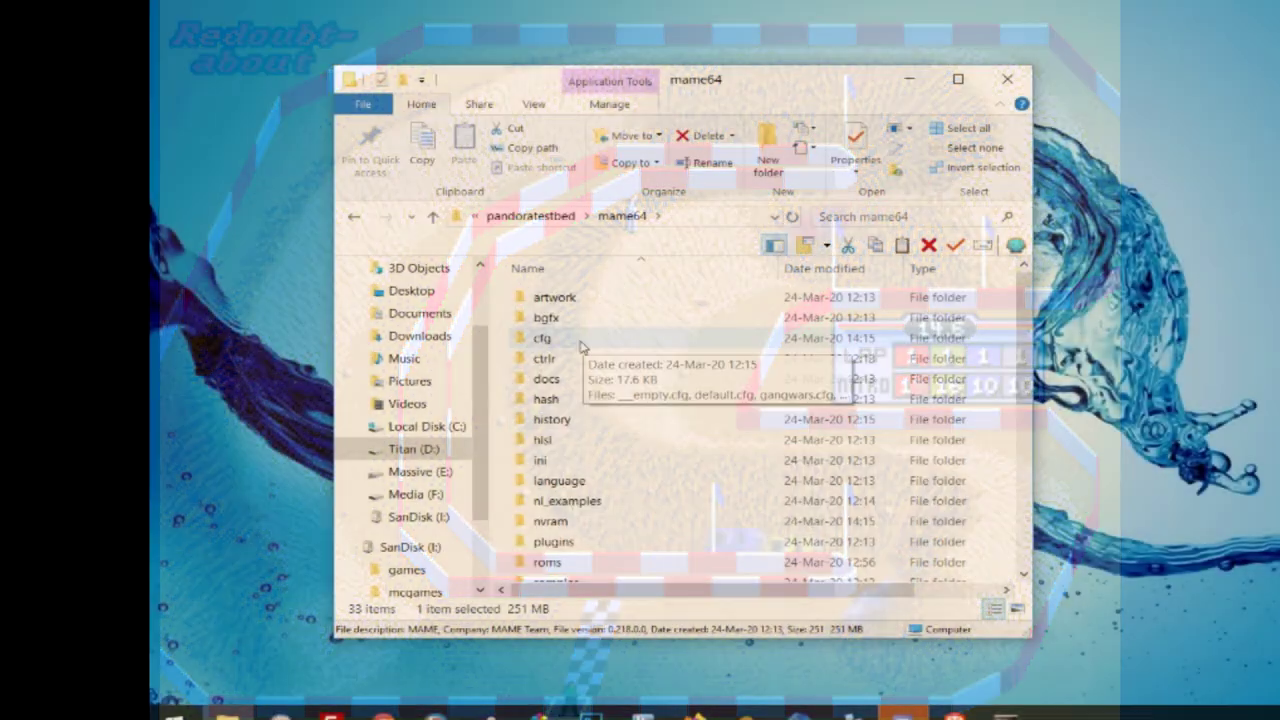
- Copy offroadt.cfg from the mame64\cfg folder
double_click(560, 340)
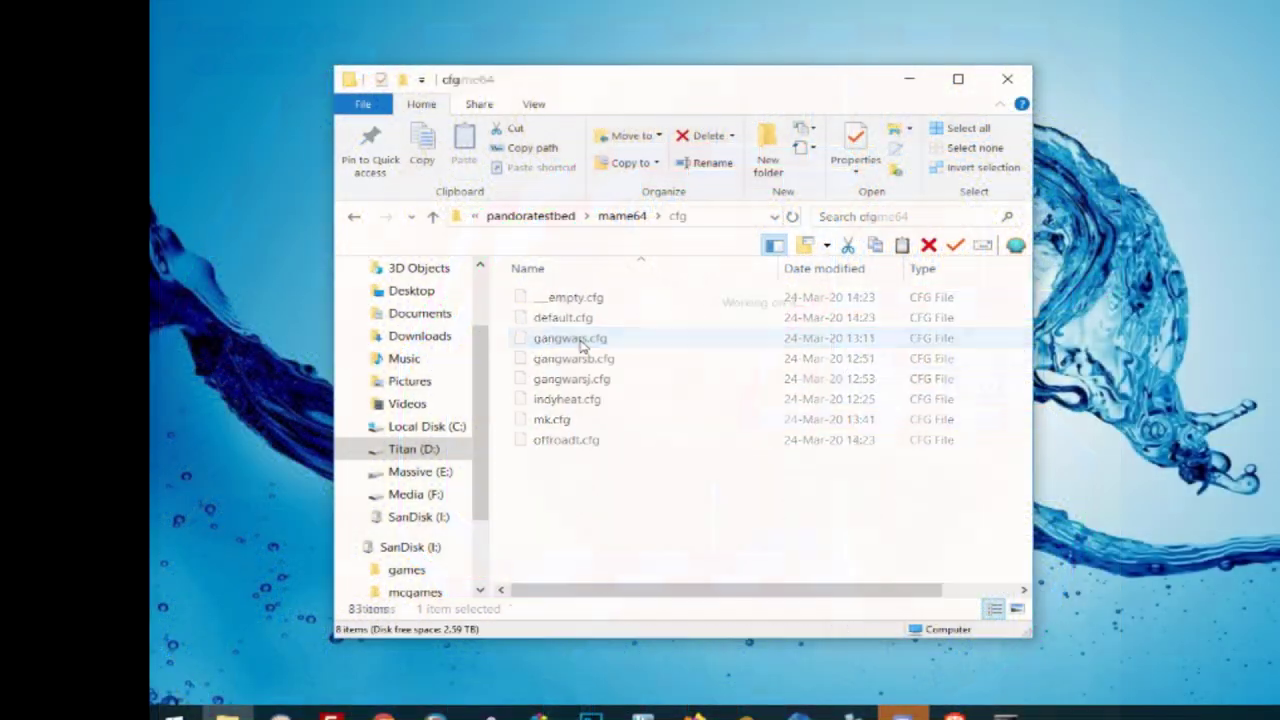
left_click(574, 441)
right_click(568, 445)
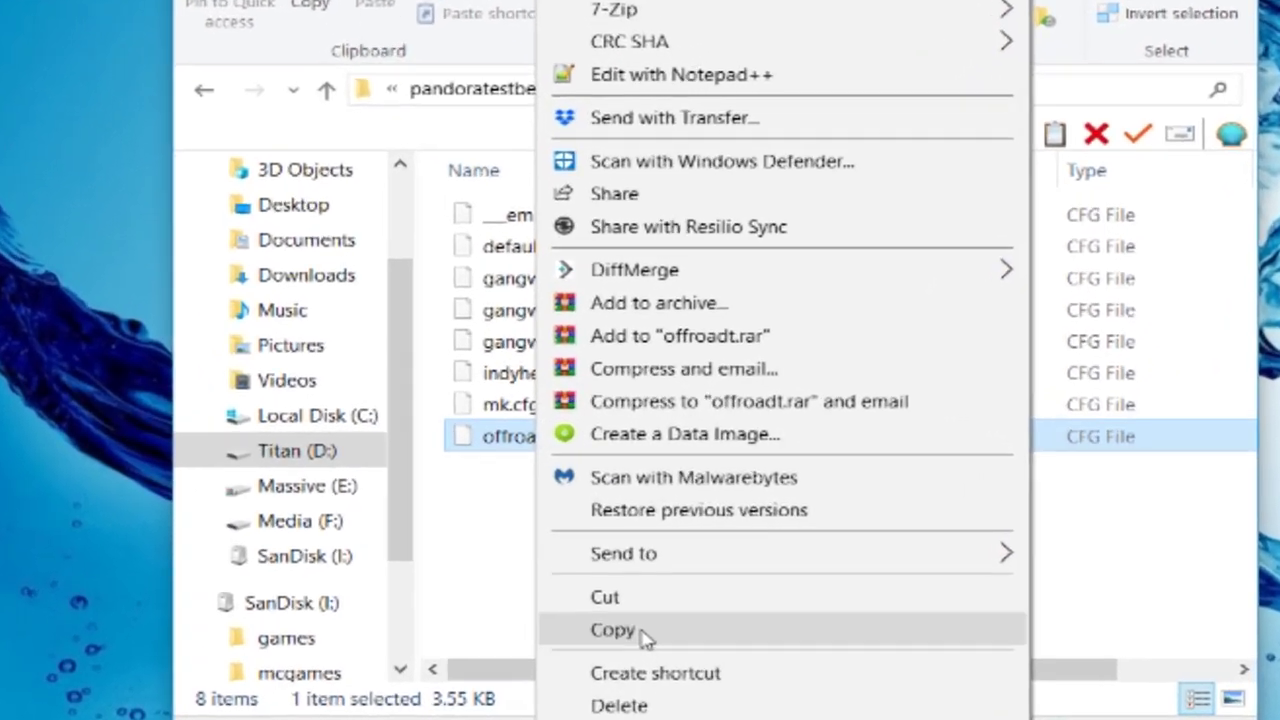
left_click(628, 582)
- Paste it into I:\mcgames\offroadt, replacing the existing file, and open it in Notepad++
left_click(268, 575)
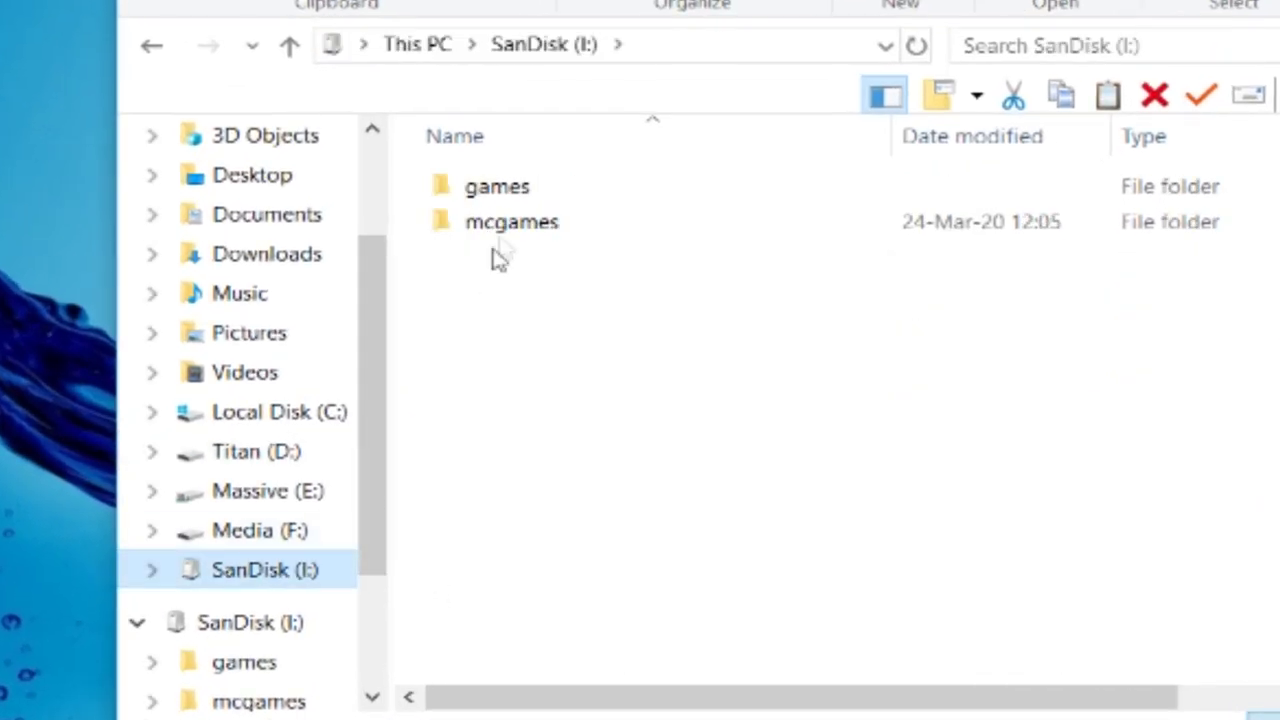
double_click(505, 222)
double_click(557, 298)
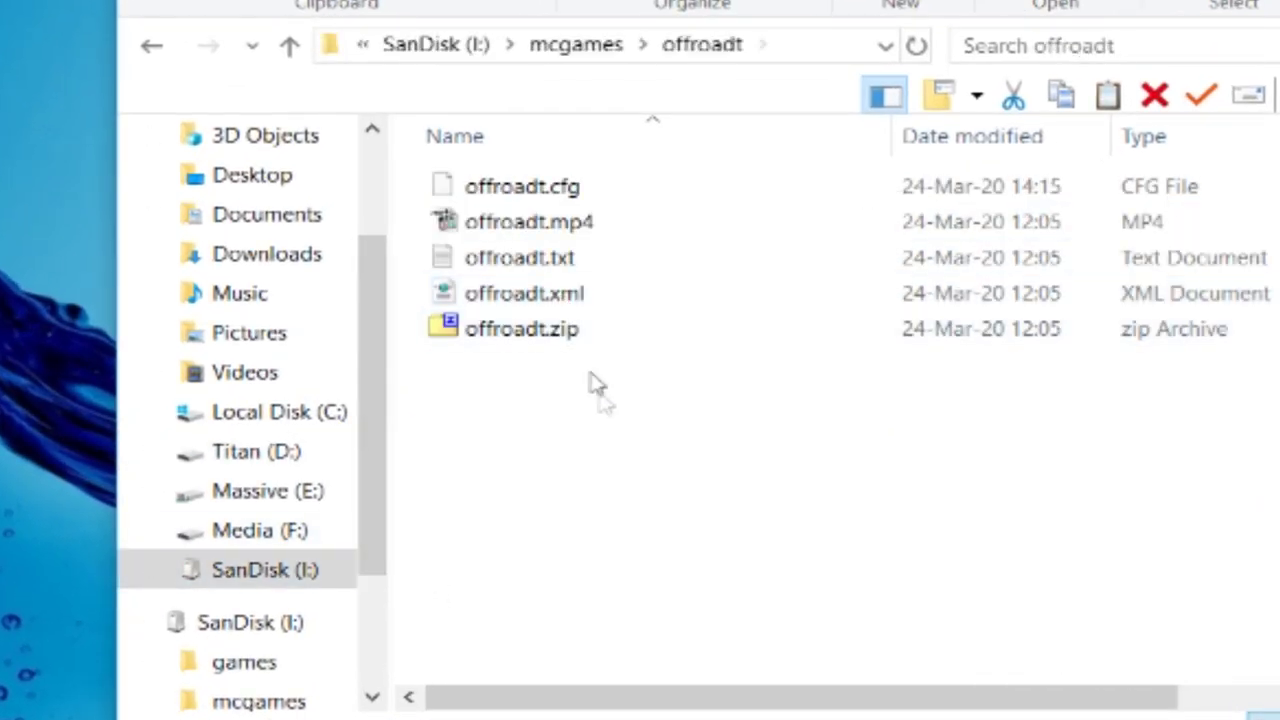
right_click(620, 450)
left_click(758, 150)
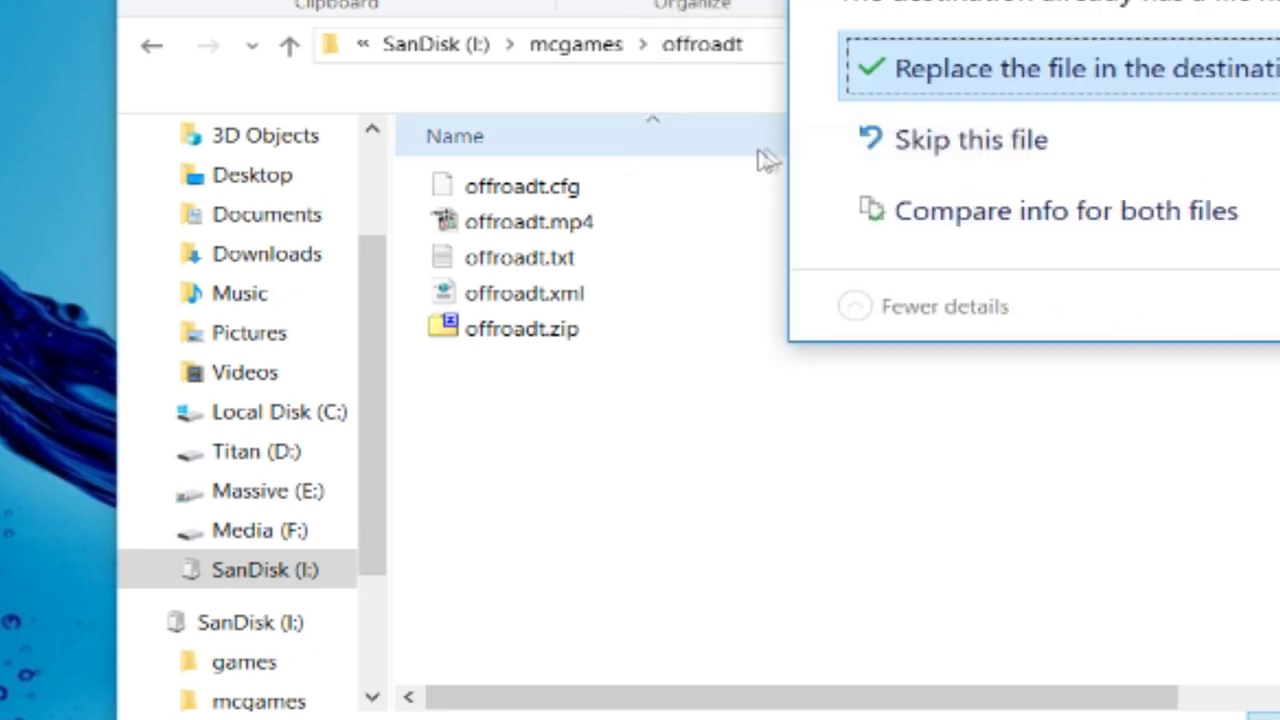
left_click(990, 90)
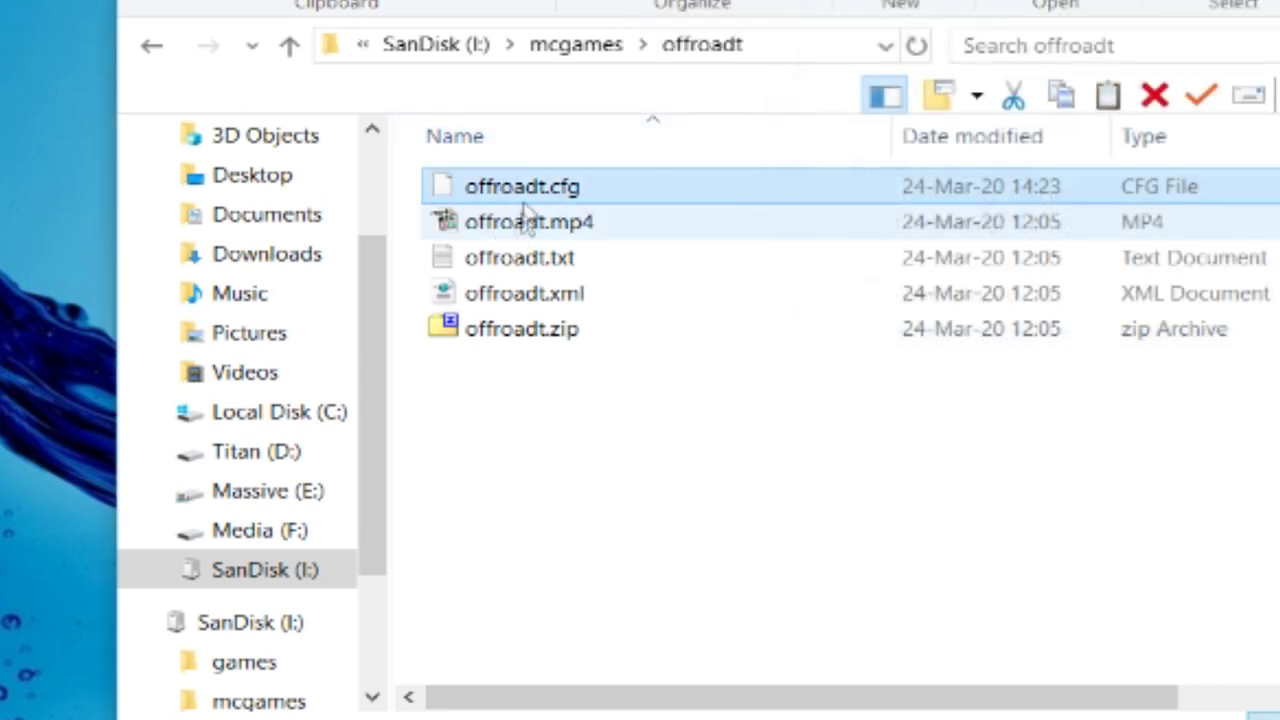
right_click(508, 190)
left_click(688, 70)
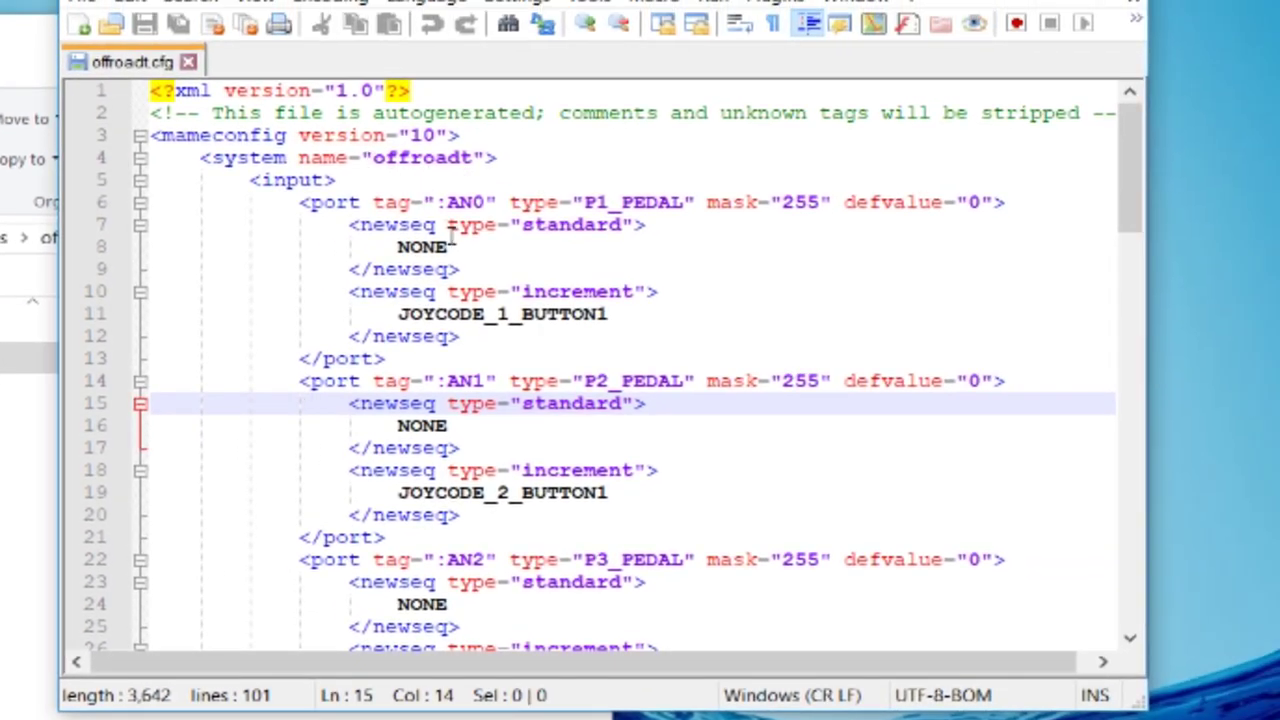
- Replace every ':' before the port tags with nothing, turning ':AN0' into 'AN0' across 13 tags
left_click_drag(439, 204, 447, 204)
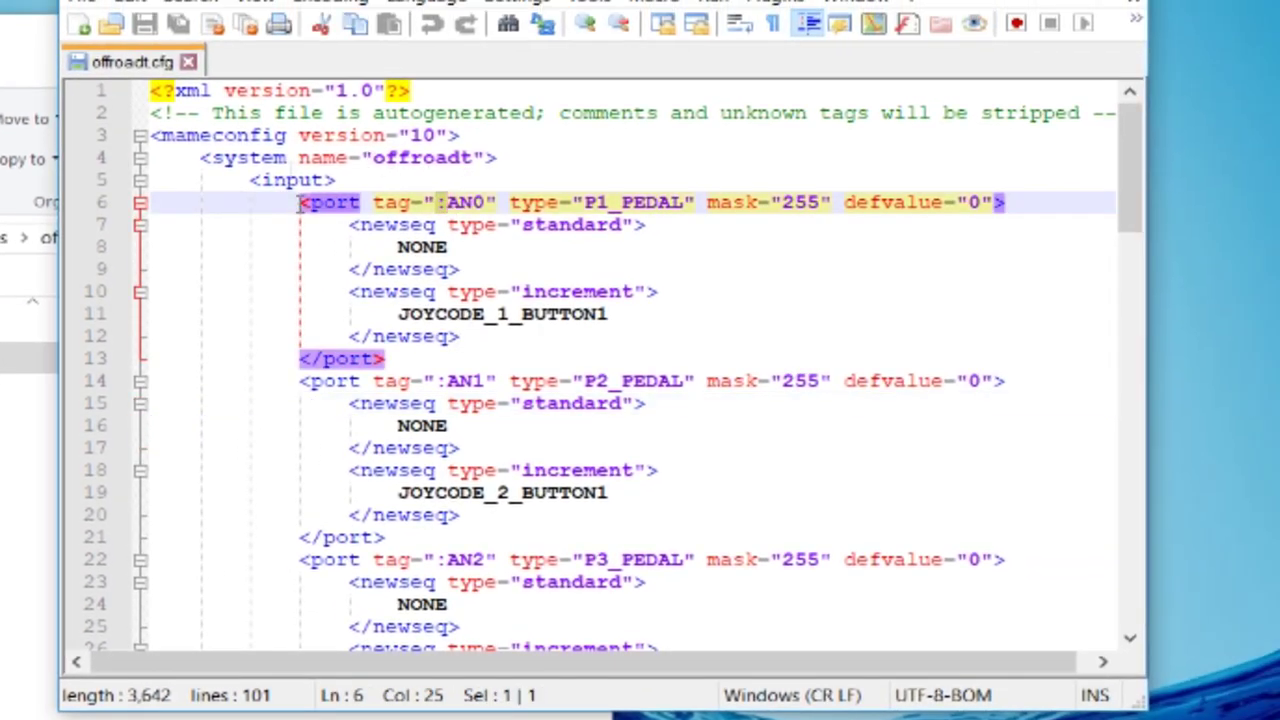
left_click(310, 247)
left_click(188, 4)
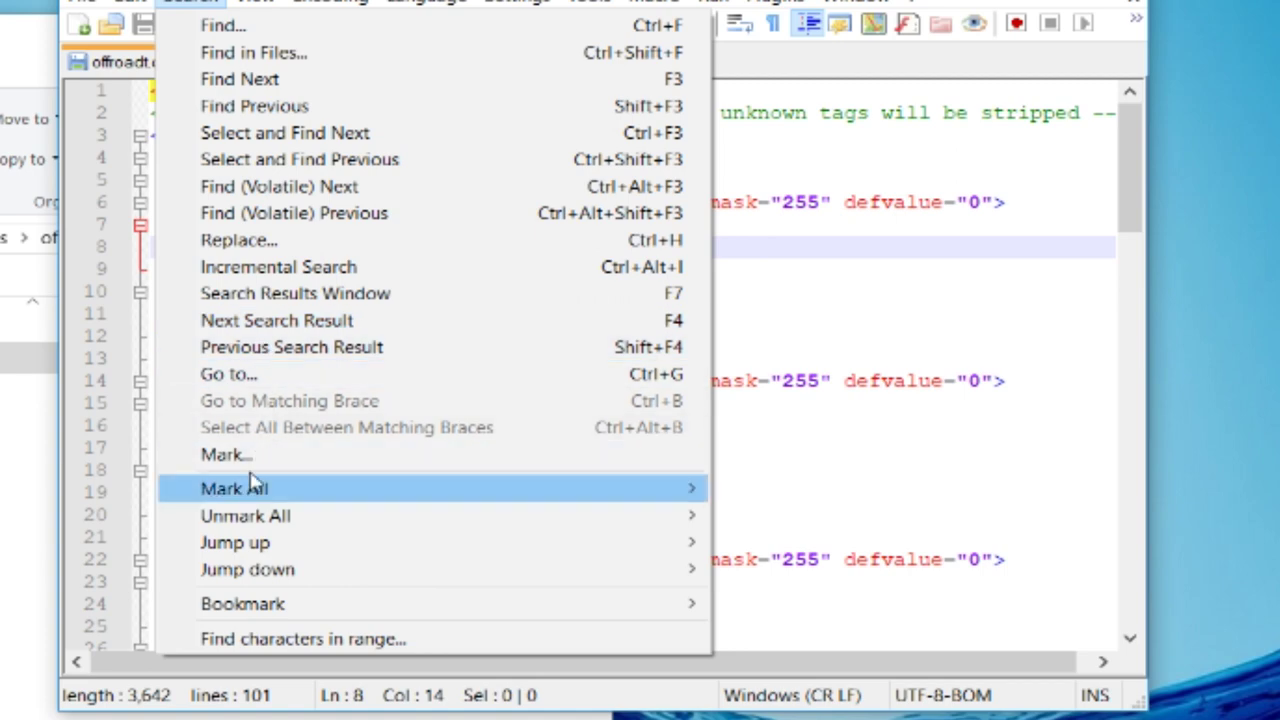
left_click(265, 241)
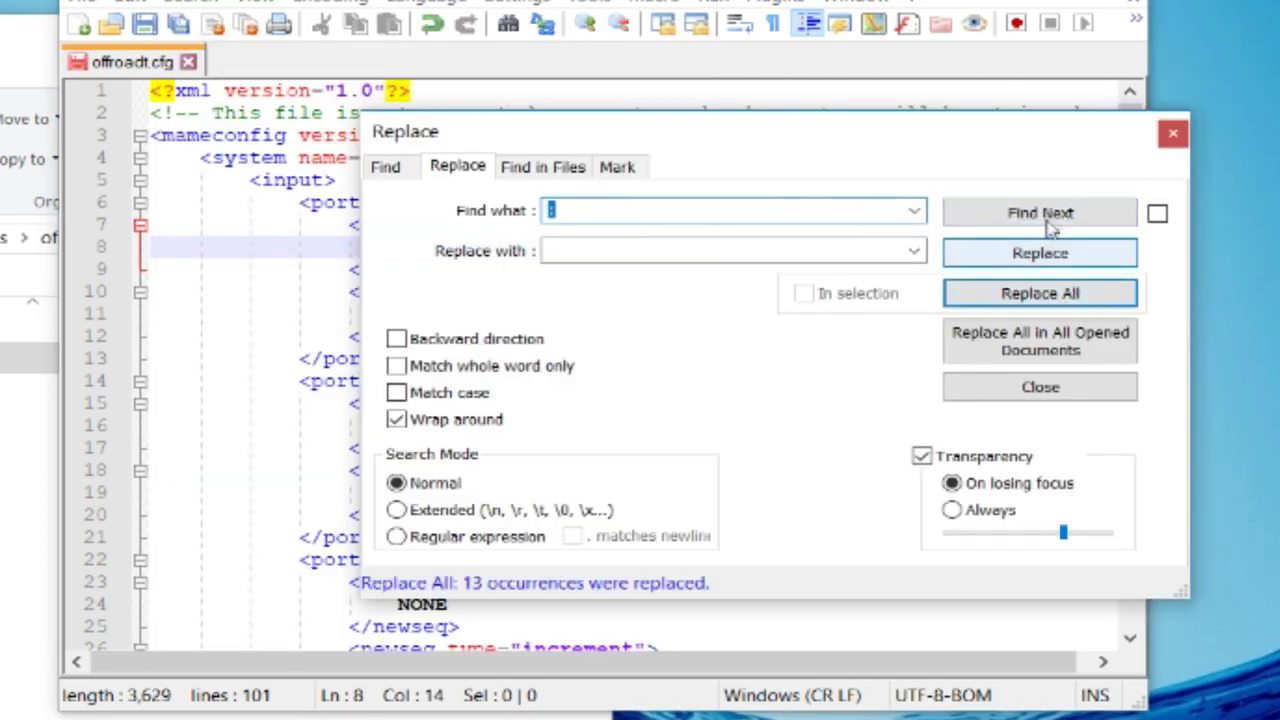
left_click(1172, 136)
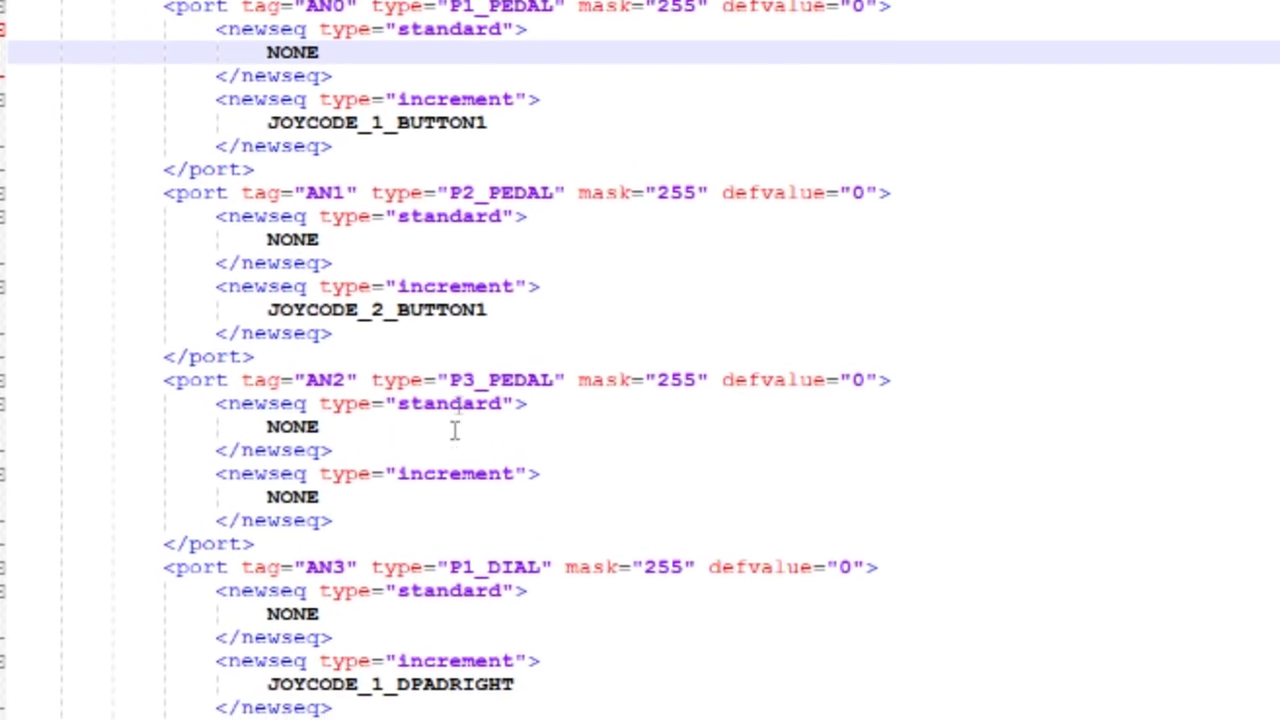
- Map P3_DIAL's increment to JOYCODE_3_DPADRIGHT and decrement to JOYCODE_3_DPADLEFT instead of NONE
scroll(454, 430, "down", 5)
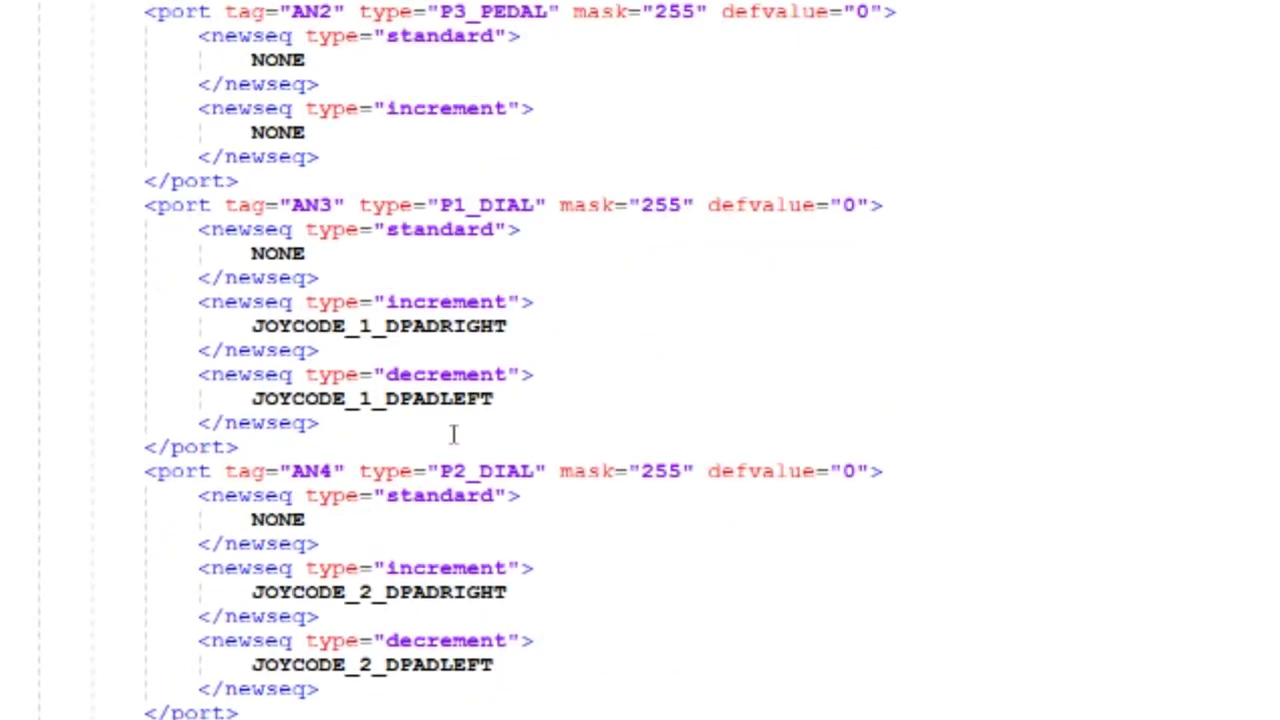
scroll(453, 433, "down", 6)
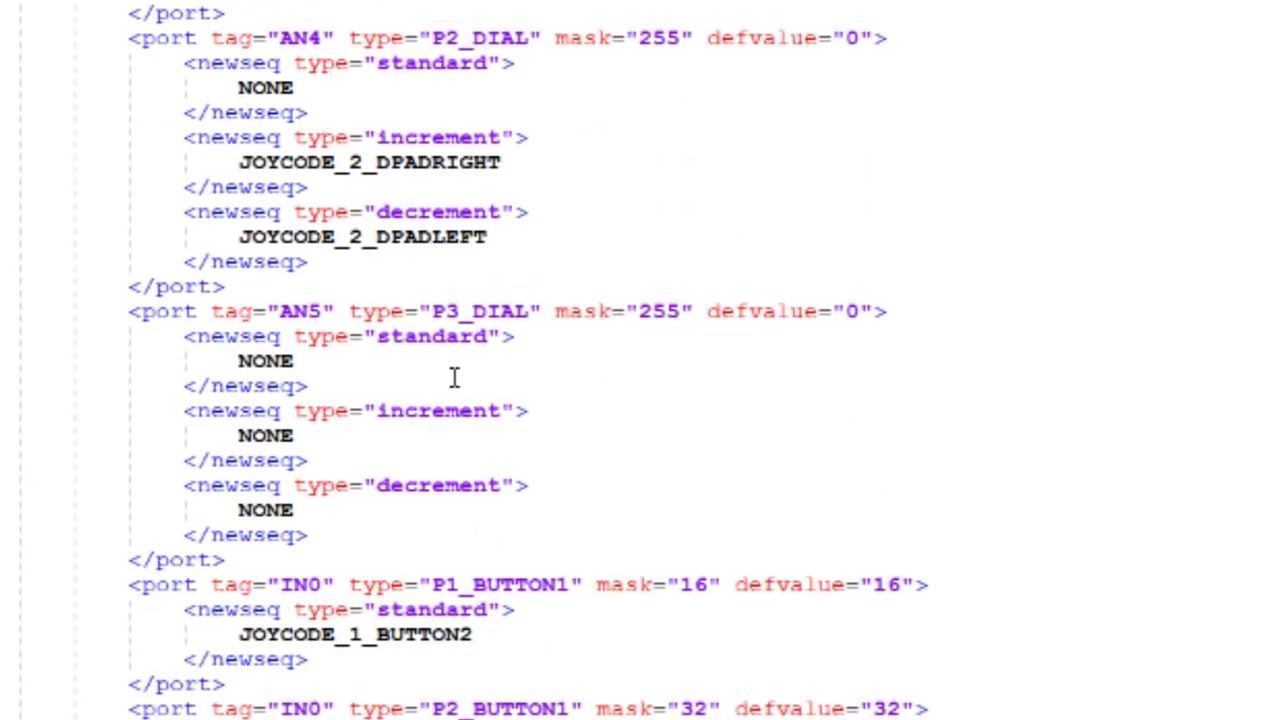
left_click(238, 162)
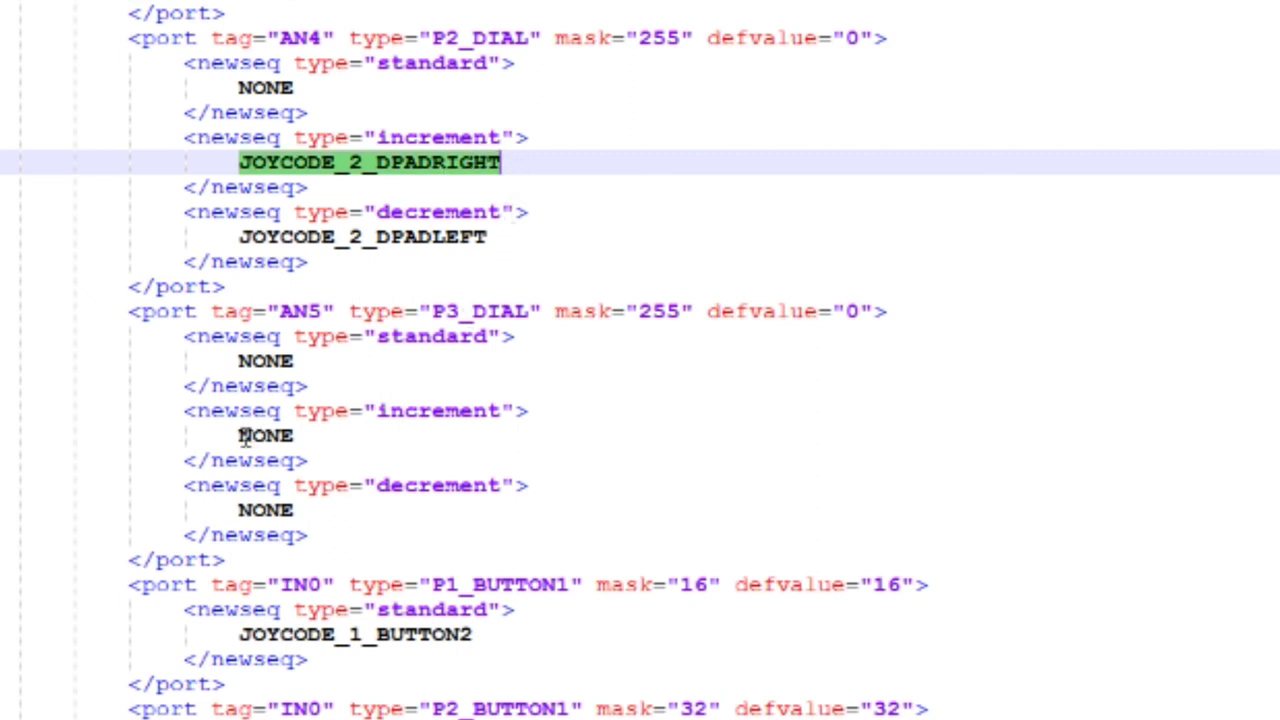
left_click_drag(244, 436, 317, 430)
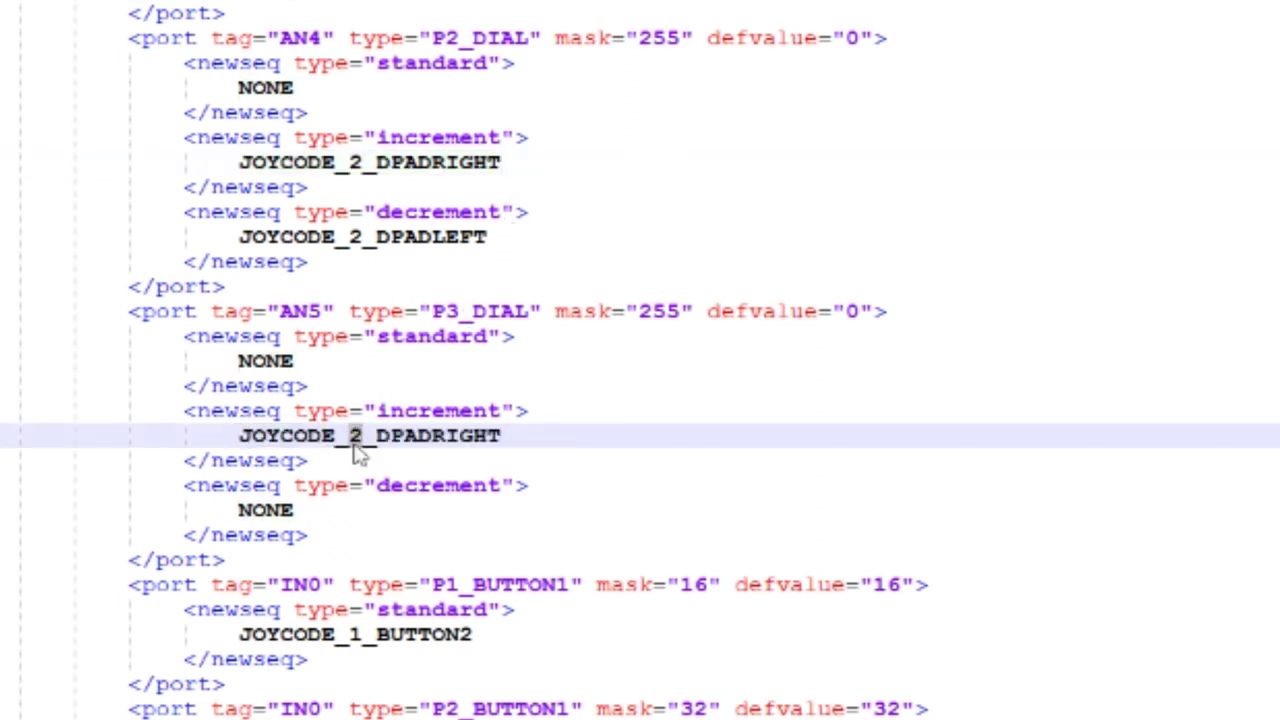
type("3")
left_click_drag(236, 510, 305, 508)
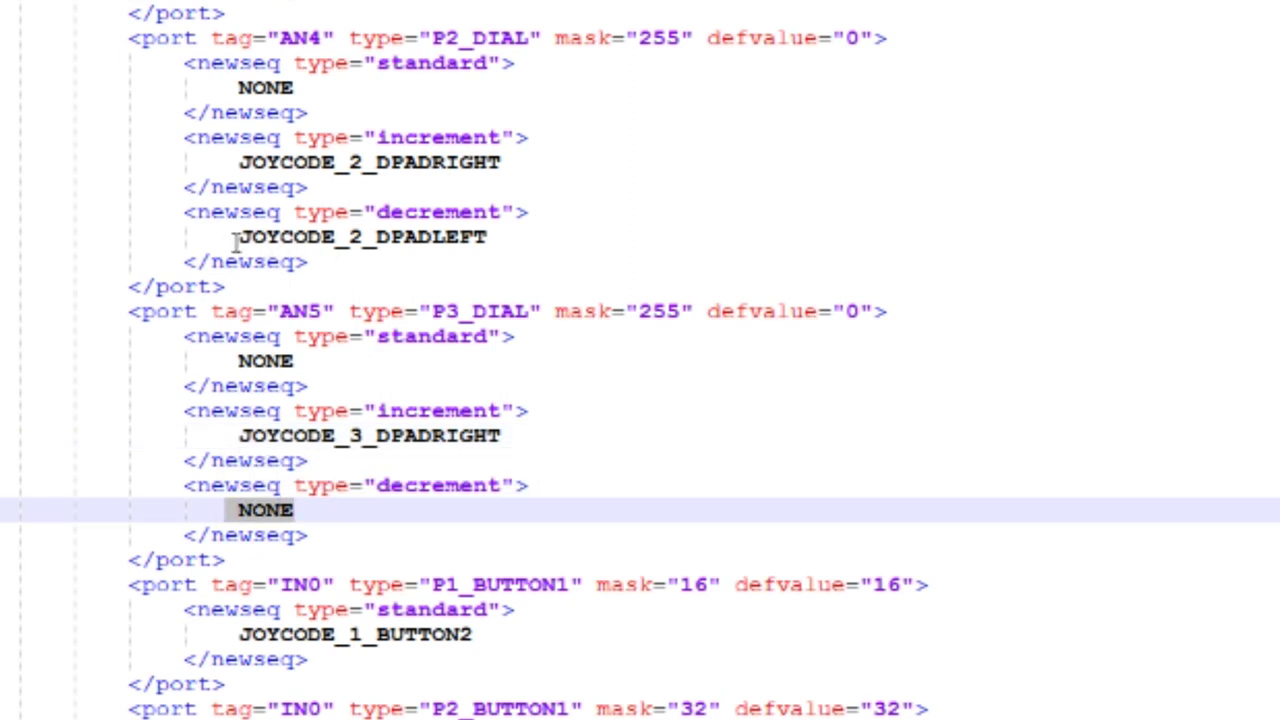
left_click_drag(237, 238, 456, 237)
double_click(240, 510)
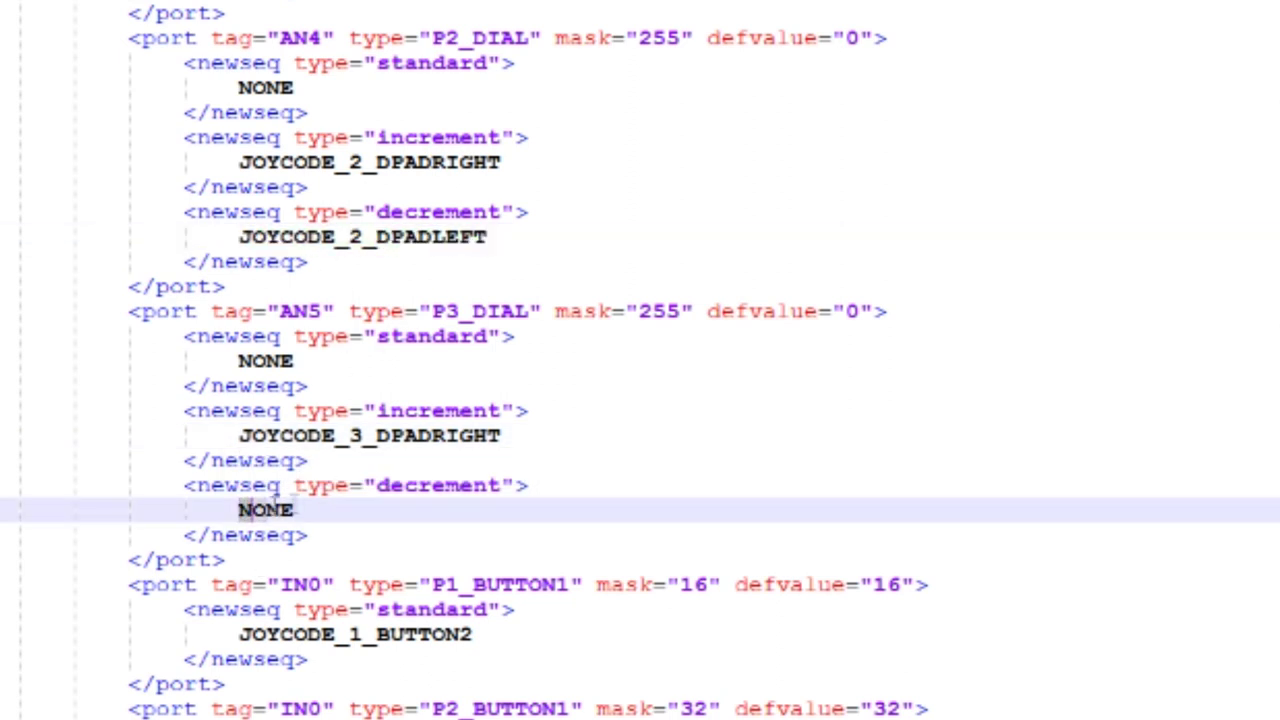
type("JOYCODE_3_DPADLEFT")
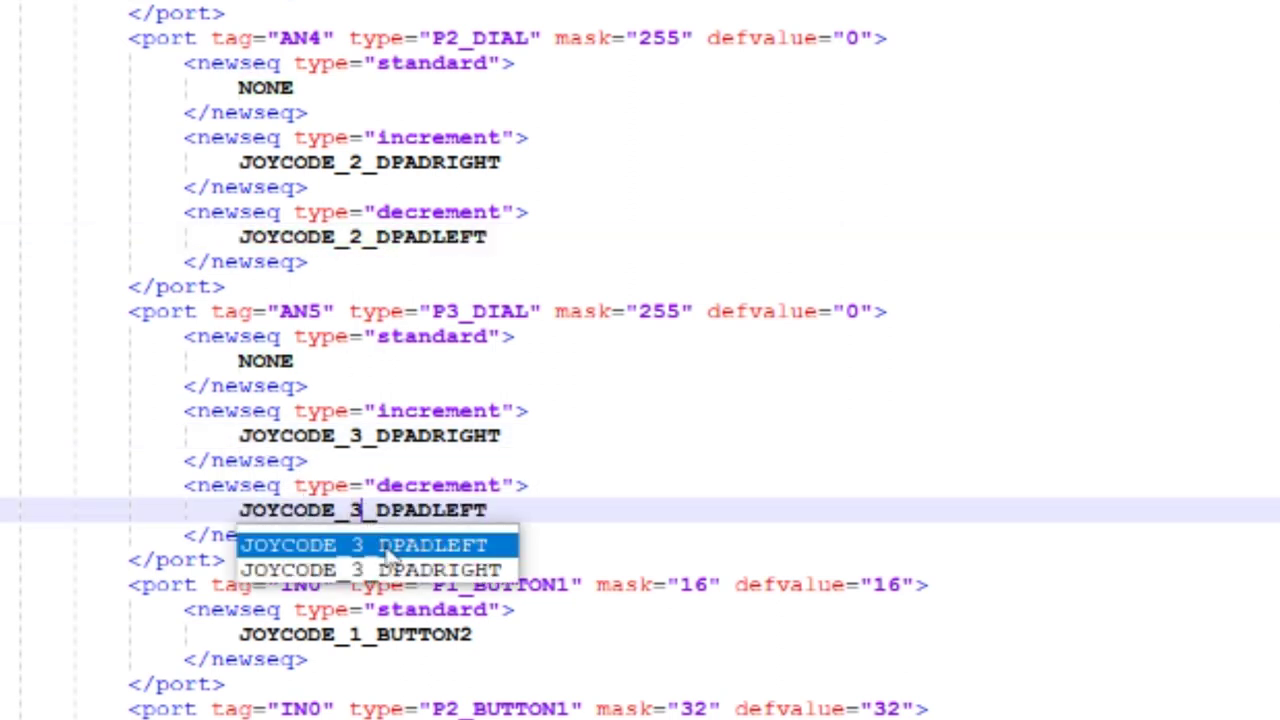
left_click(418, 435)
- Map P3_BUTTON1 to JOYCODE_3_BUTTON2 instead of NONE
scroll(500, 447, "down", 6)
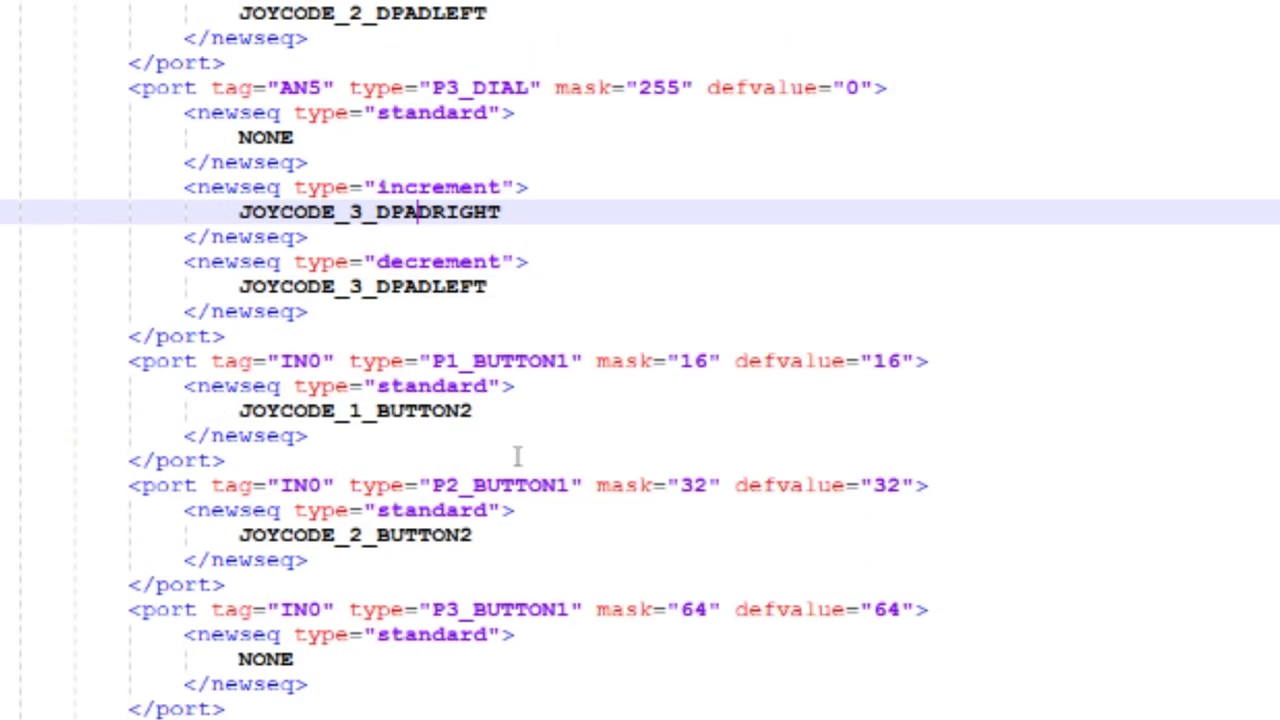
left_click(240, 311)
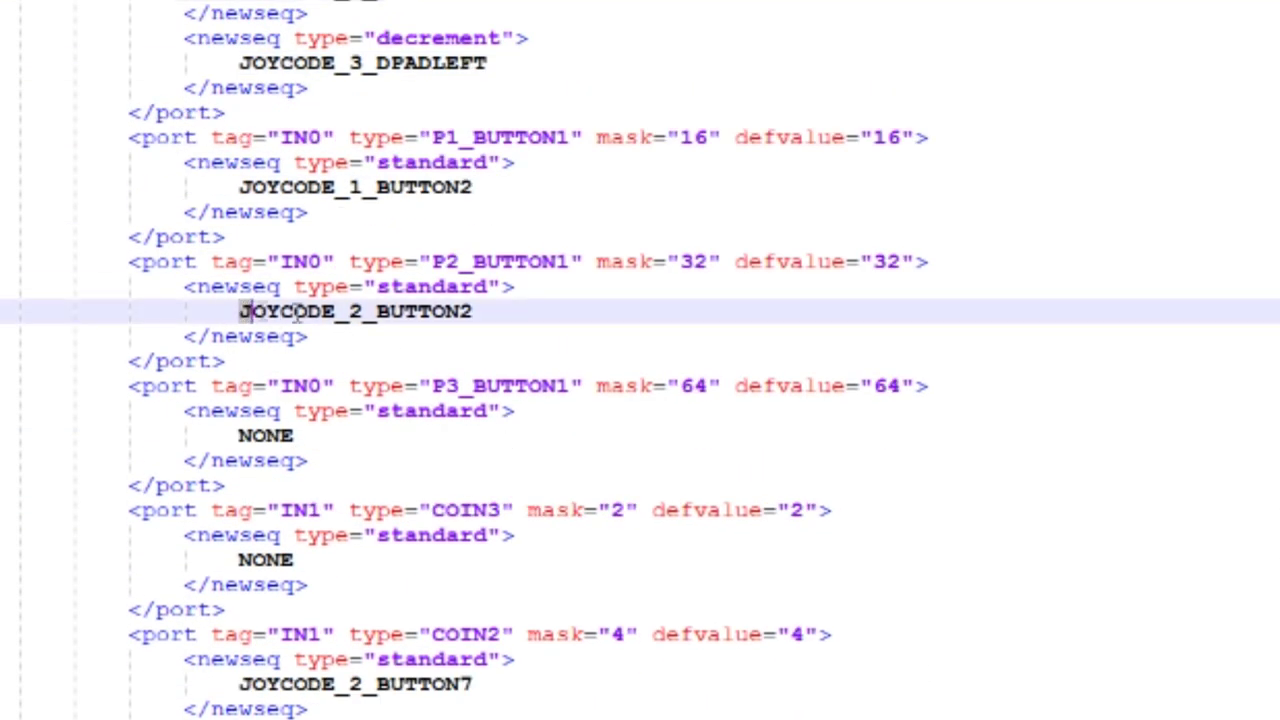
left_click(239, 435)
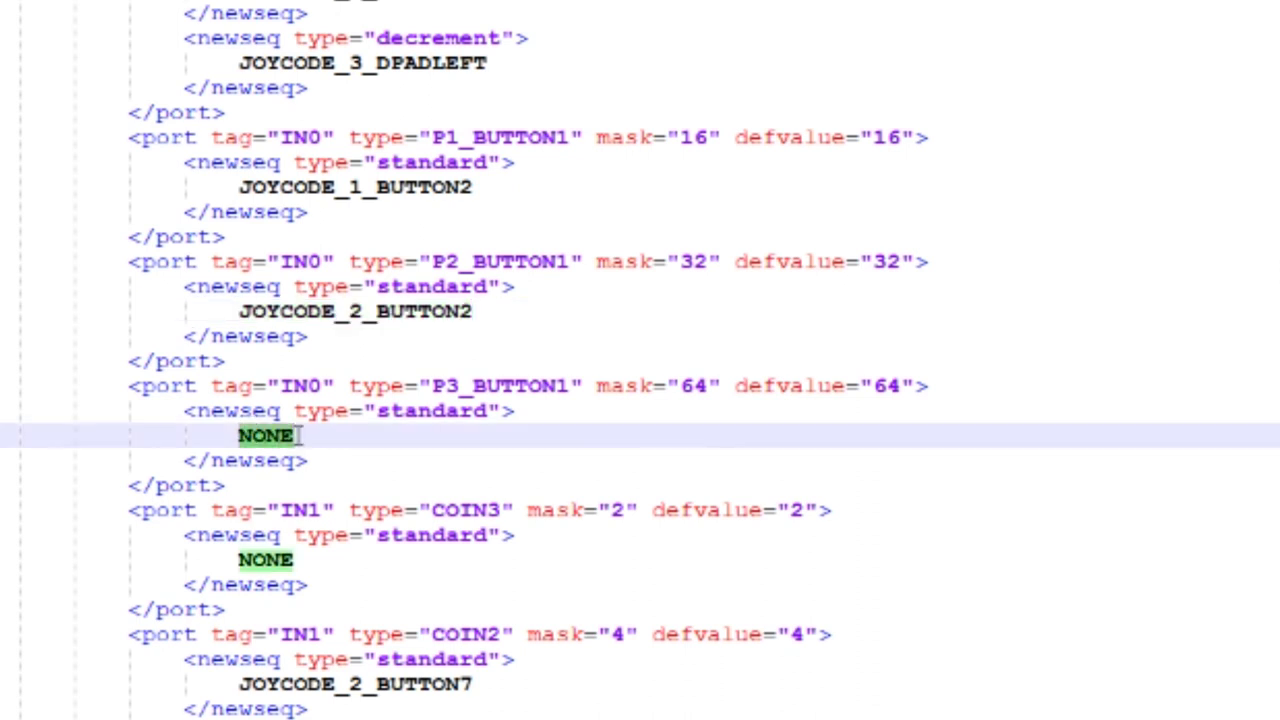
type("JOYCODE_3_BUTTON2")
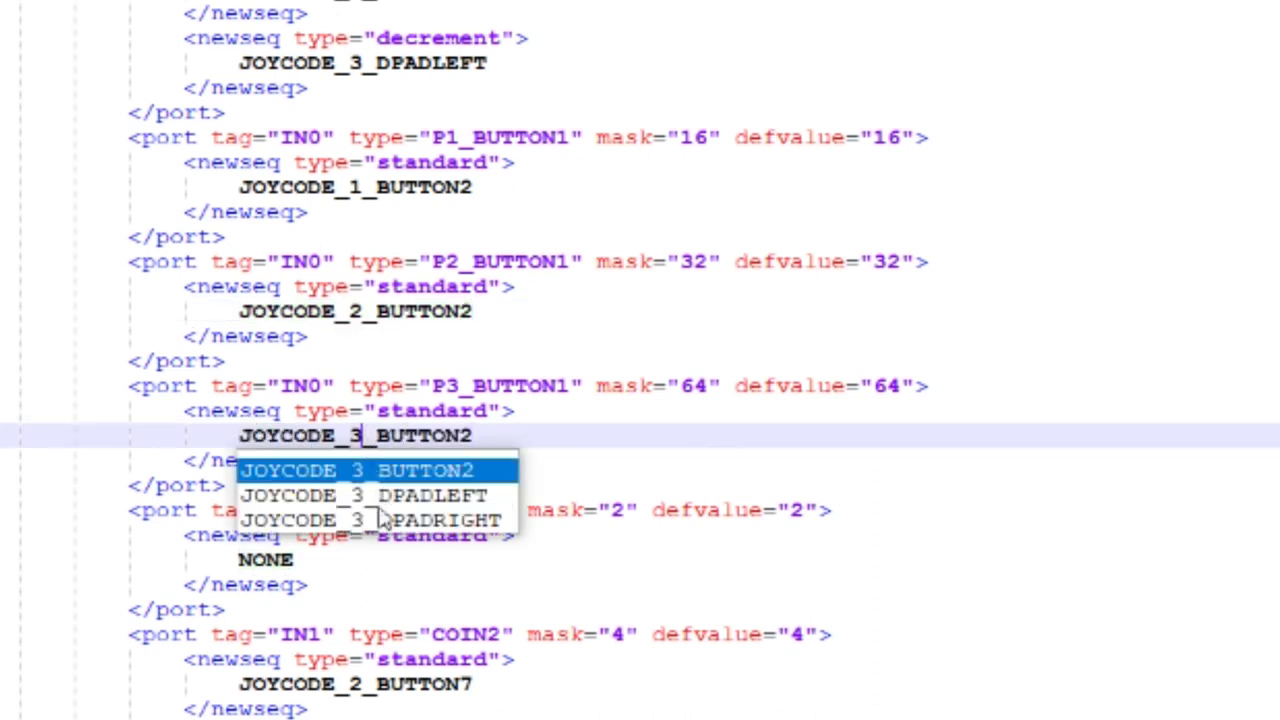
left_click(580, 609)
scroll(575, 600, "down", 4)
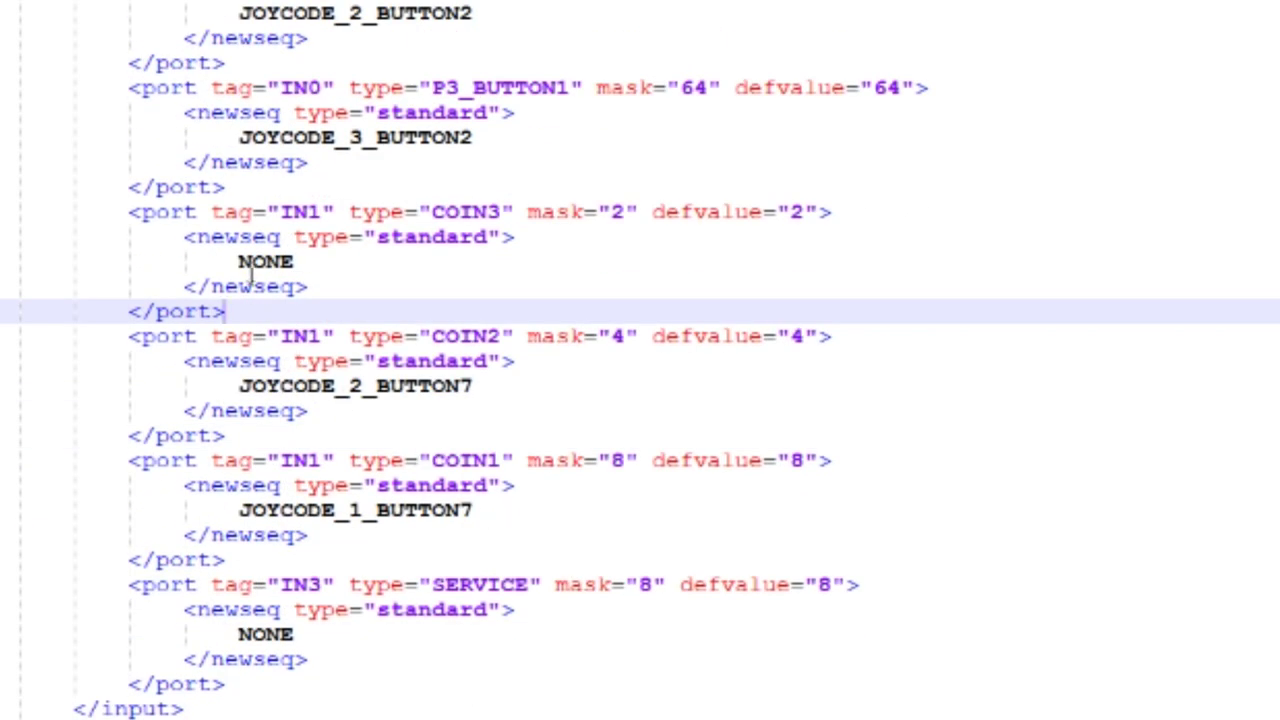
left_click(237, 260)
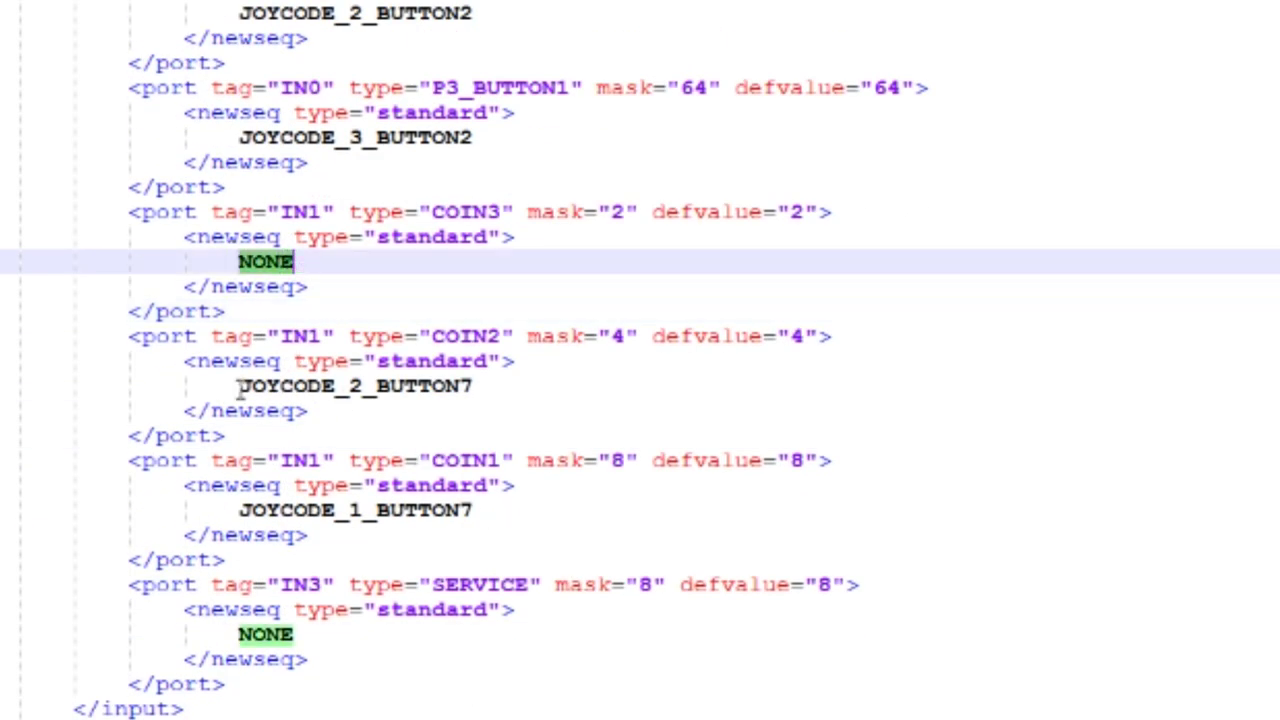
left_click_drag(239, 386, 440, 385)
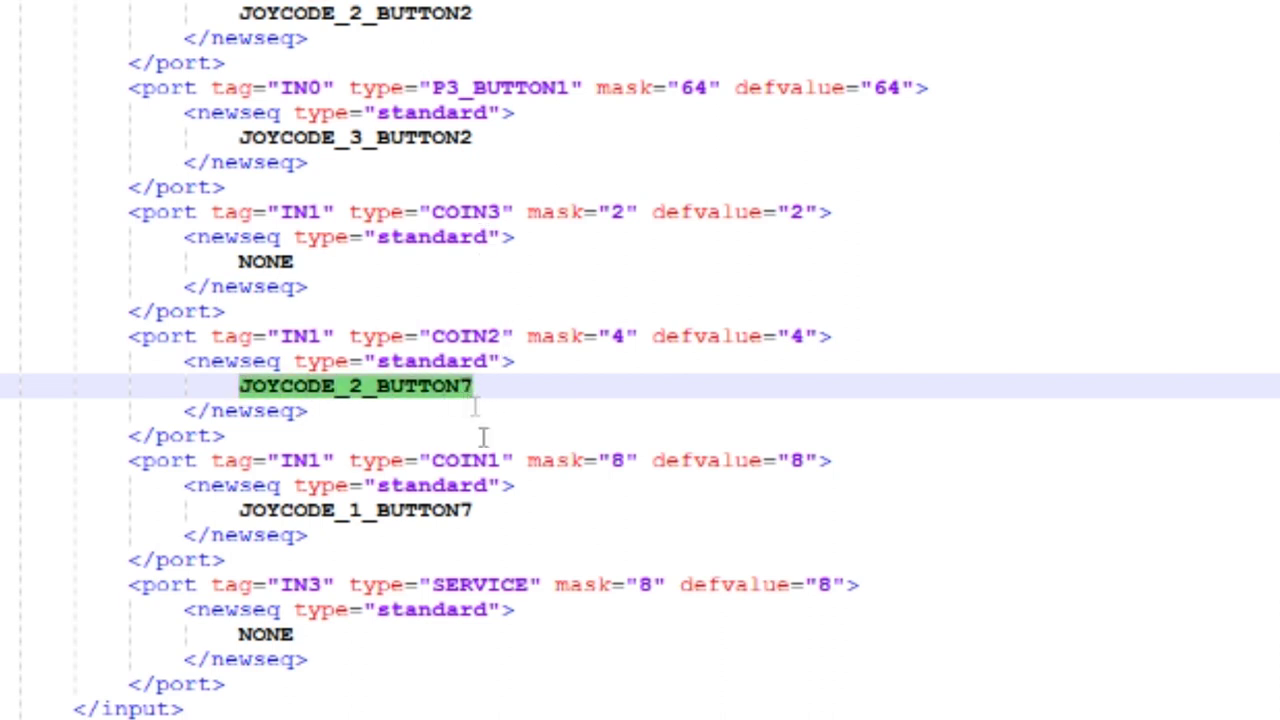
- Paste JOYCODE_2_BUTTON8 over COIN3's NONE and change it to JOYCODE_3_BUTTON8
left_click(468, 510)
left_click(468, 385)
type("8")
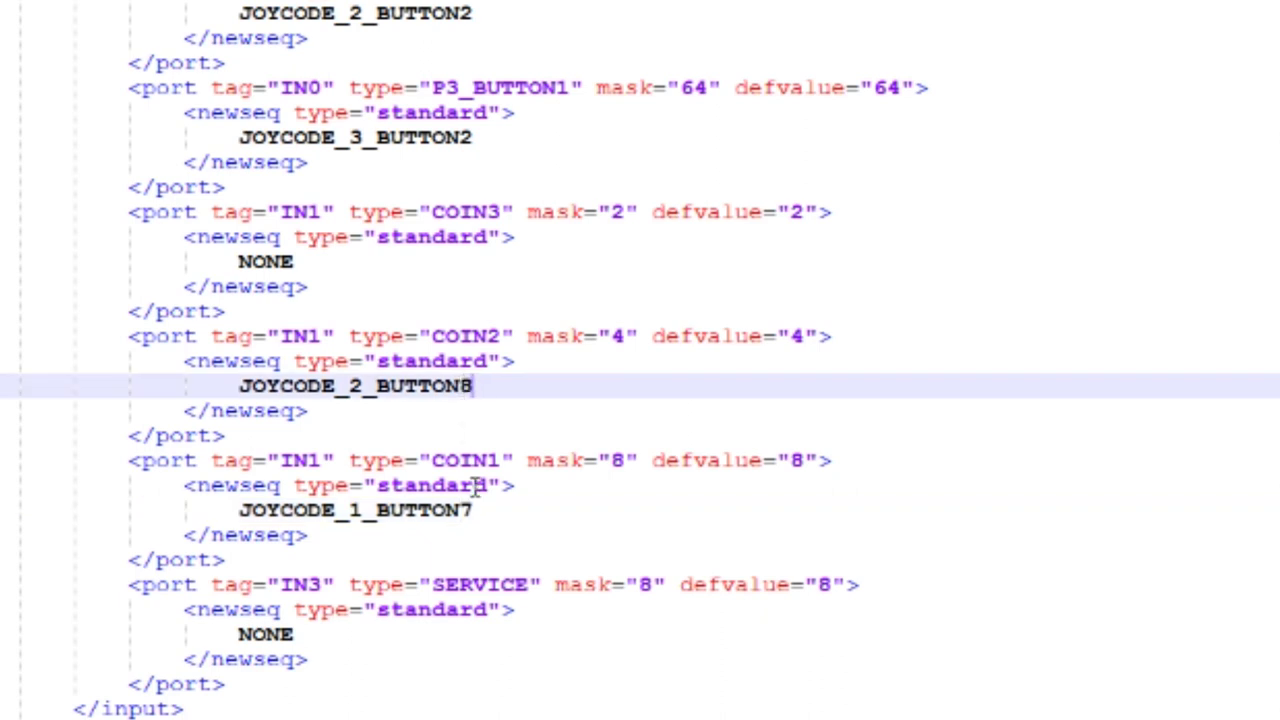
left_click_drag(465, 510, 494, 515)
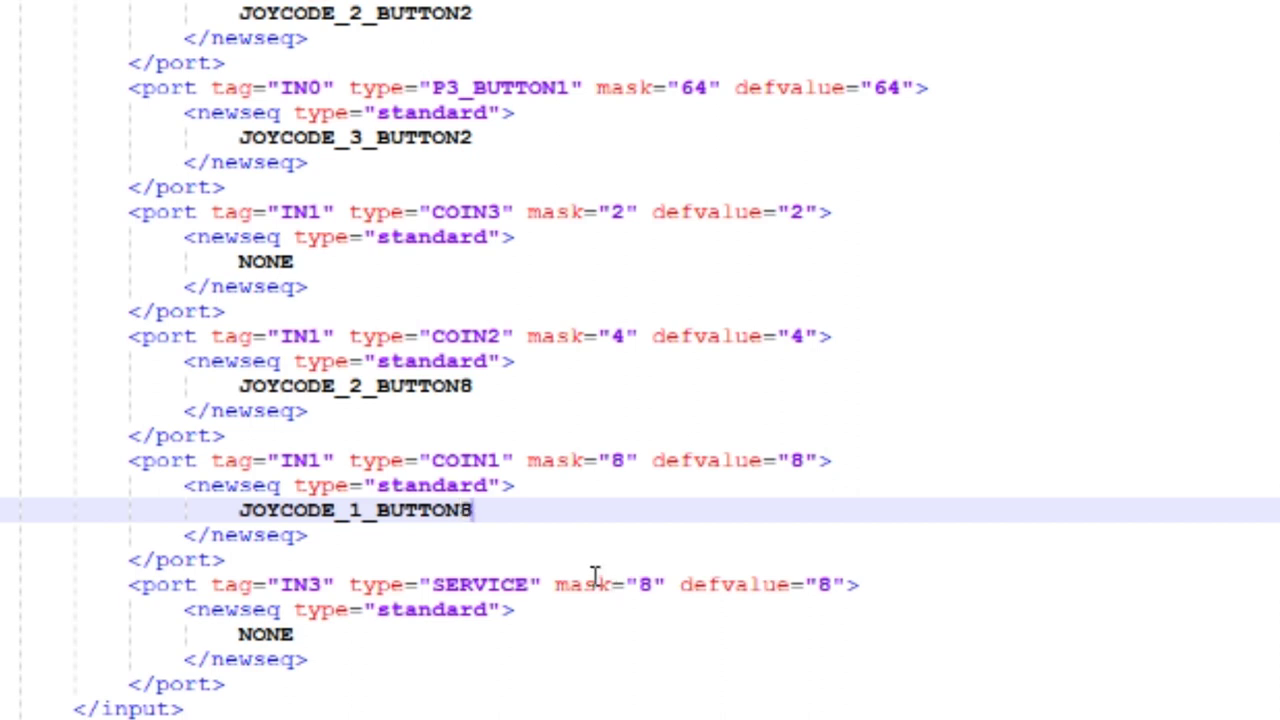
left_click(251, 262)
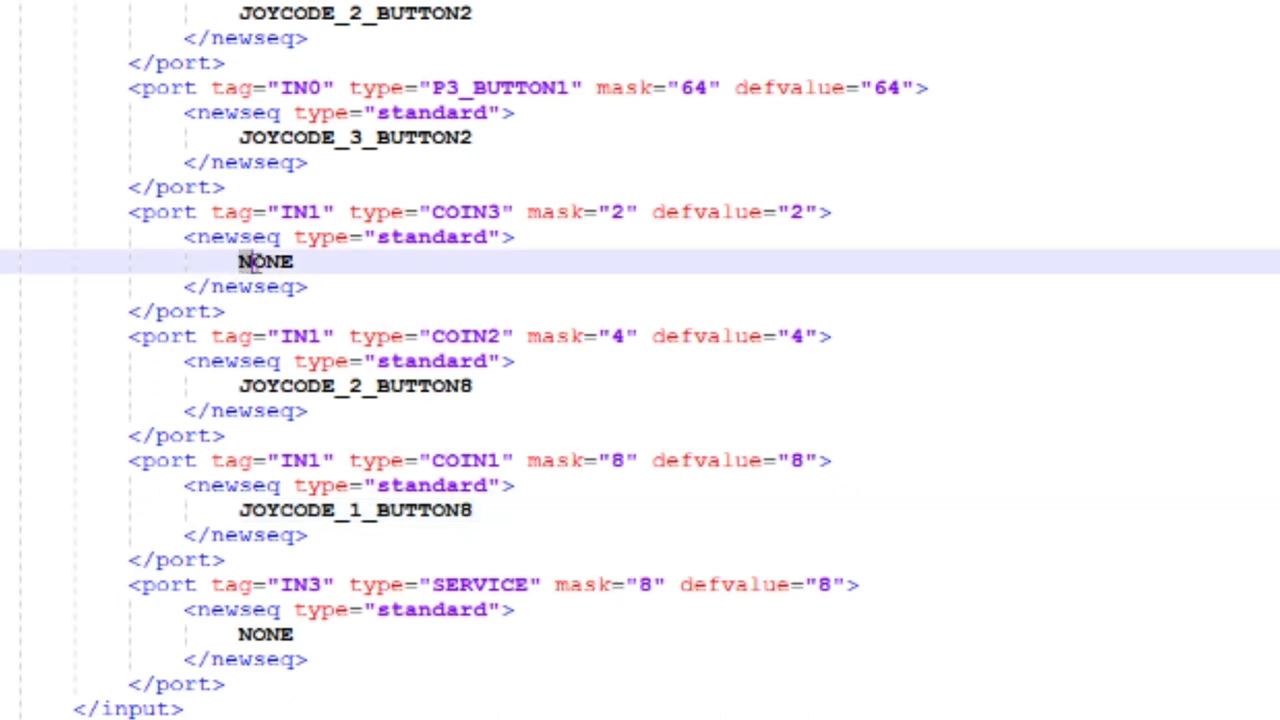
left_click_drag(240, 386, 472, 386)
key("ctrl+c")
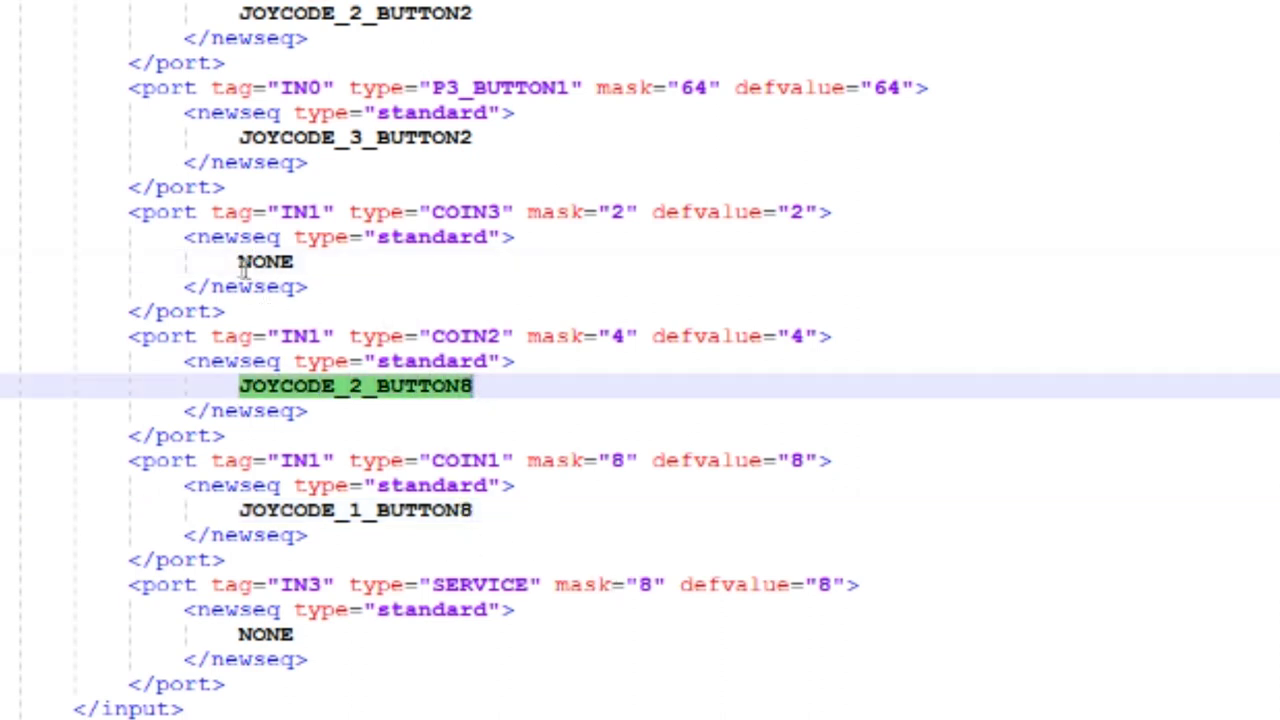
left_click_drag(240, 263, 297, 262)
key("ctrl+v")
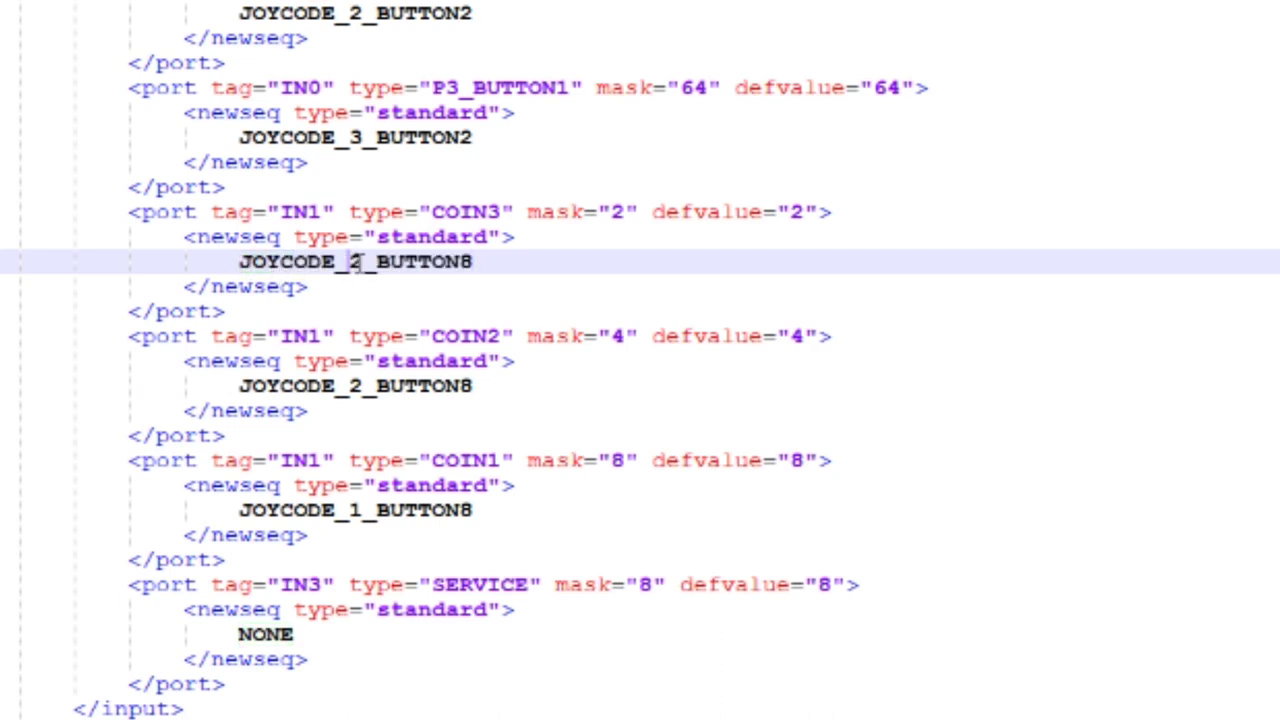
type("3")
left_click(437, 460)
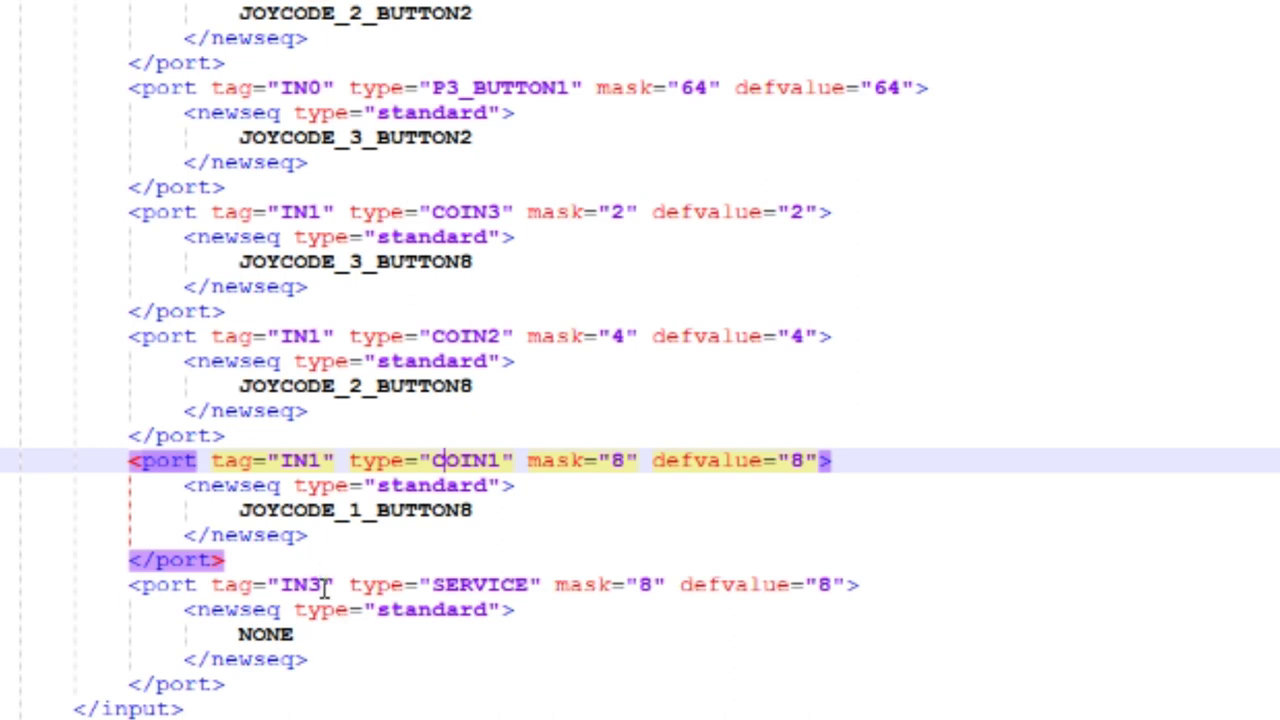
- Copy COIN1's JOYCODE_1_BUTTON8 and paste it over the SERVICE port's NONE
left_click(242, 510)
left_click_drag(240, 510, 472, 508)
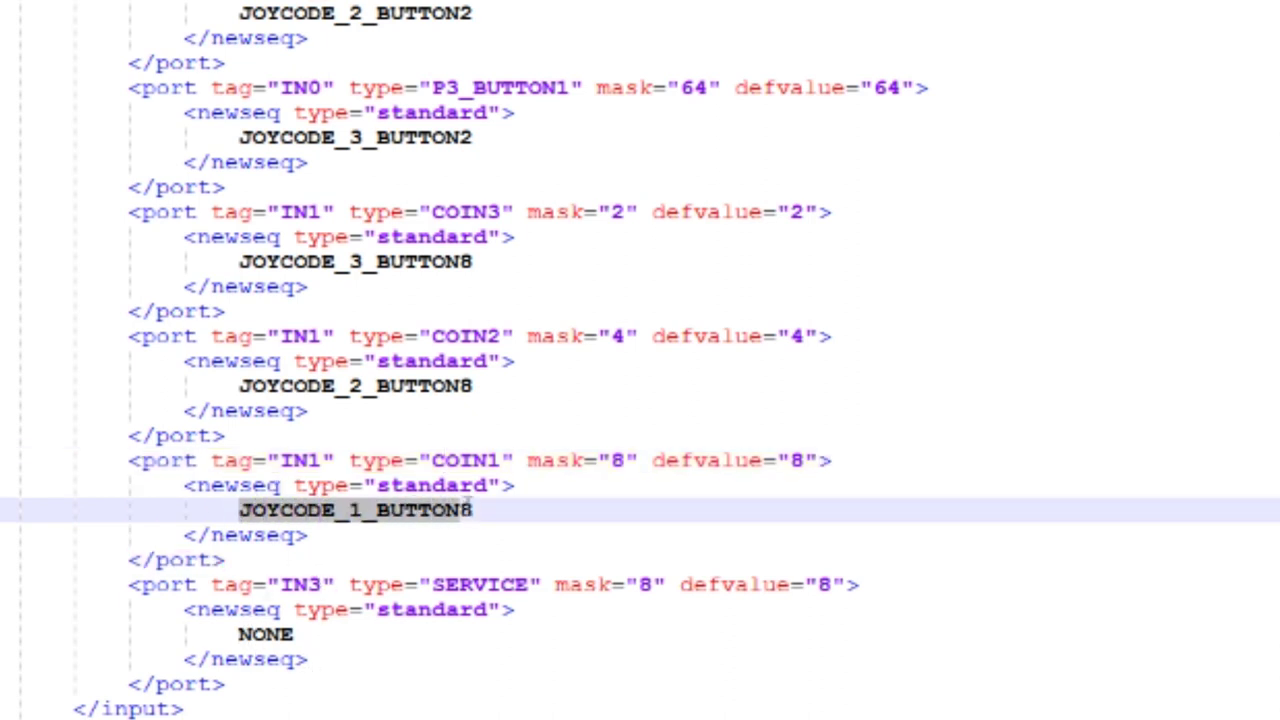
left_click(331, 557)
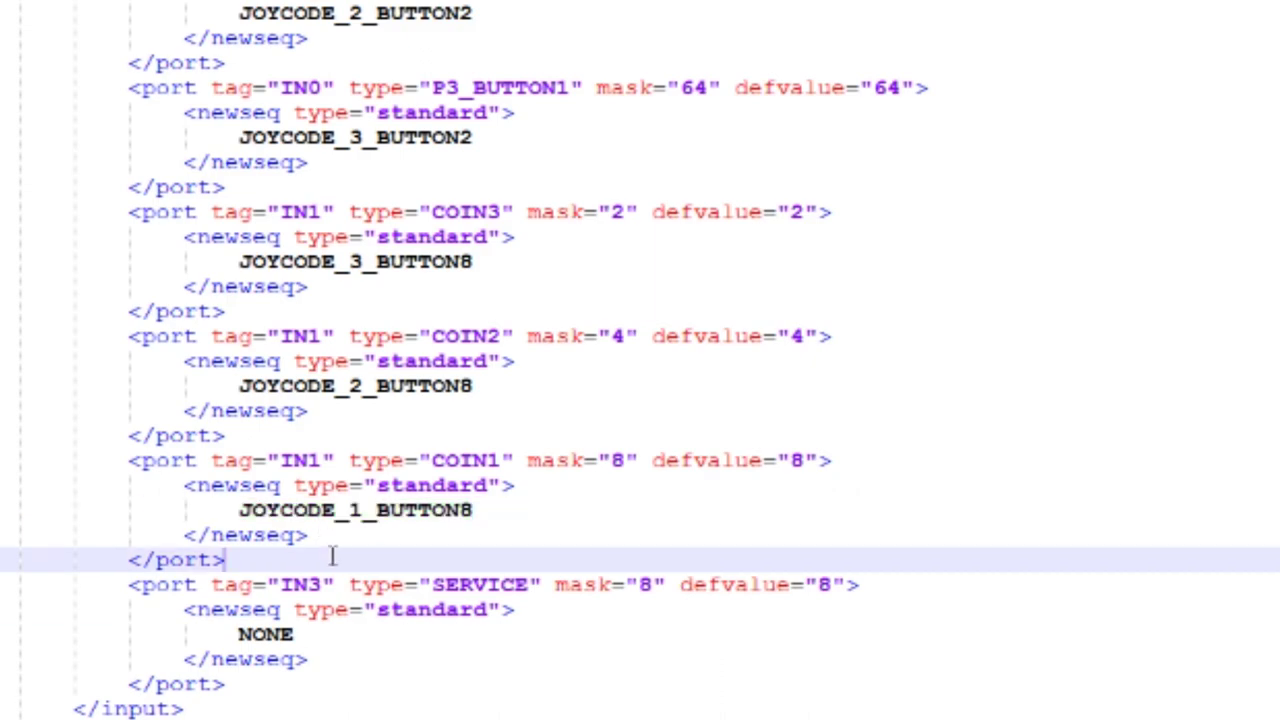
scroll(340, 555, "up", 10)
scroll(415, 557, "up", 5)
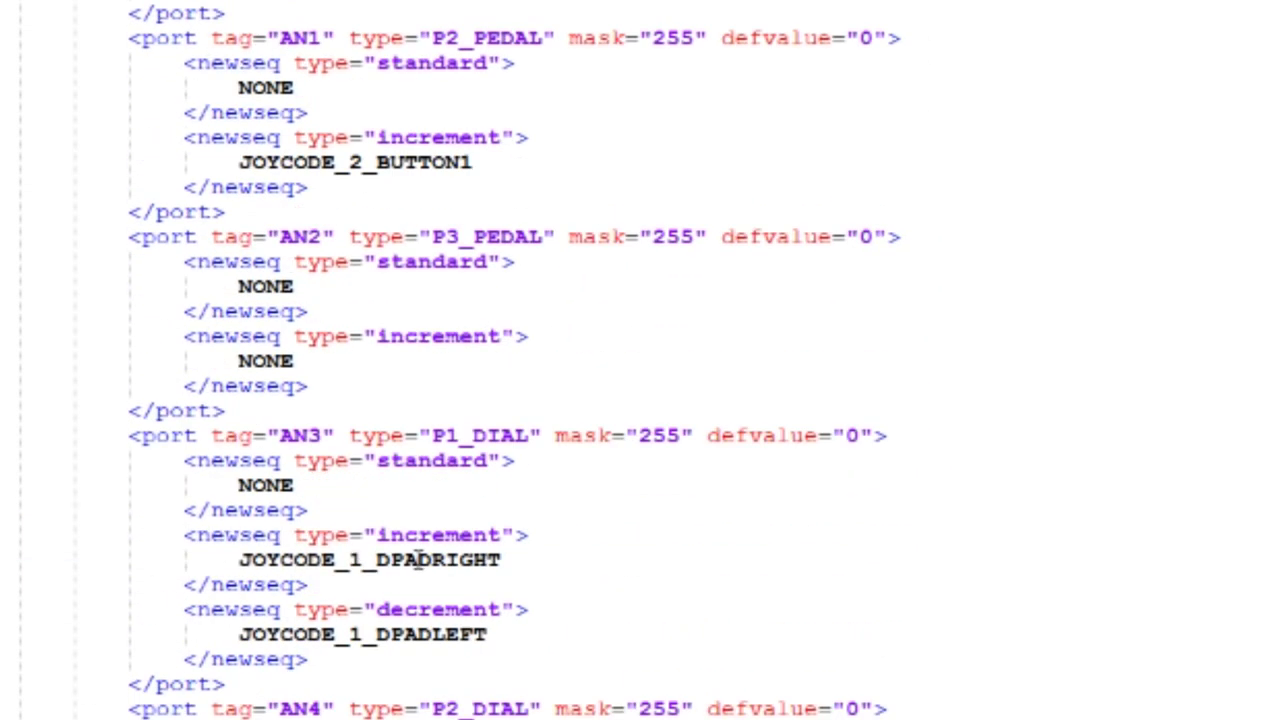
scroll(420, 558, "down", 15)
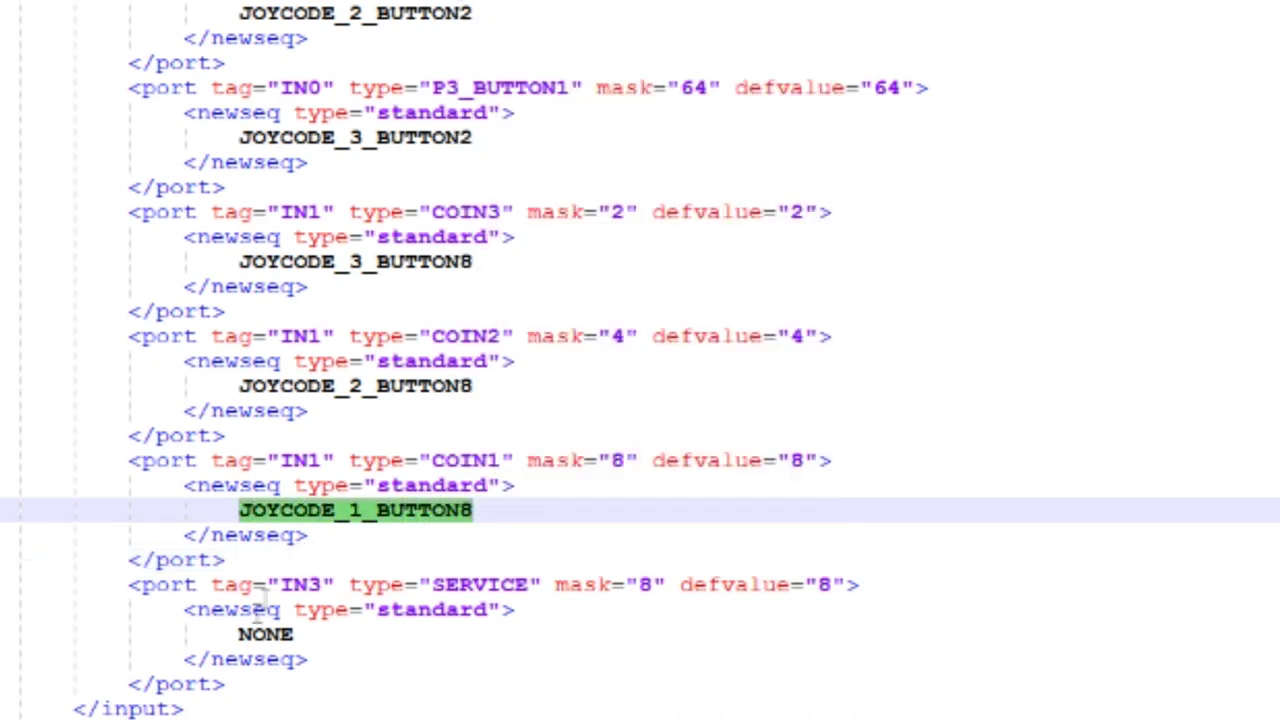
left_click(237, 634)
left_click_drag(237, 634, 295, 640)
right_click(289, 642)
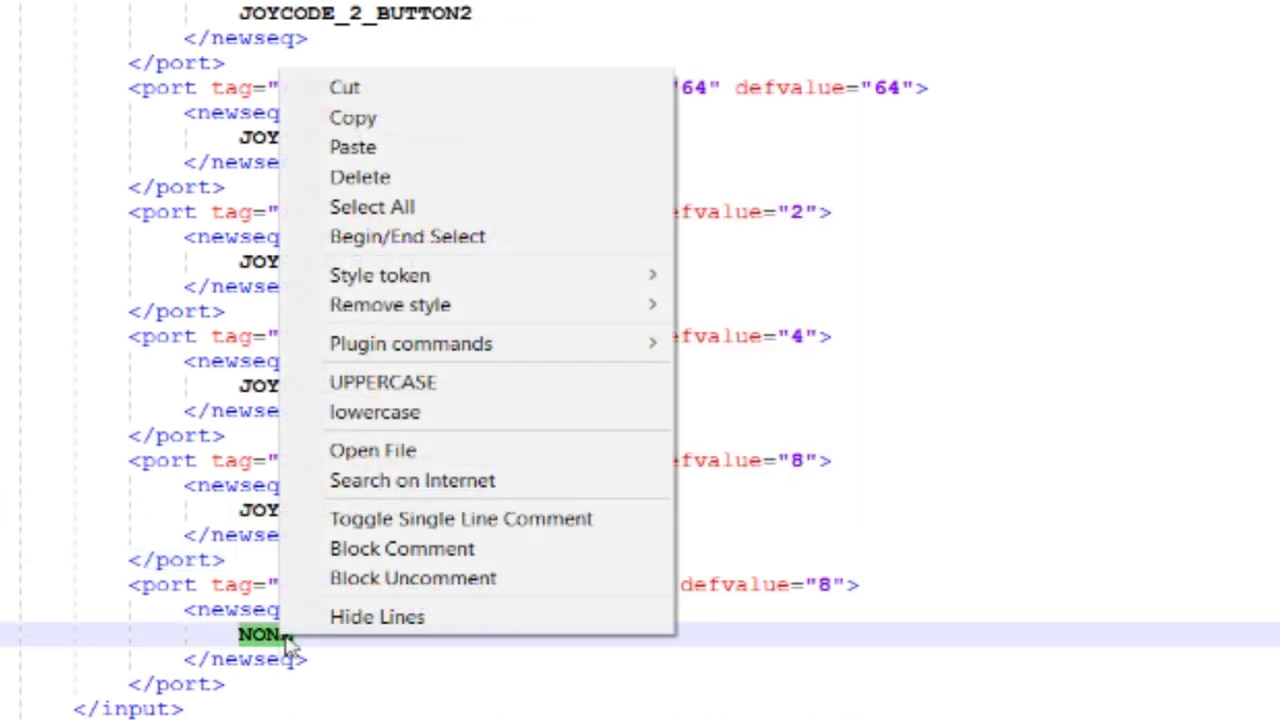
left_click(388, 147)
left_click(406, 432)
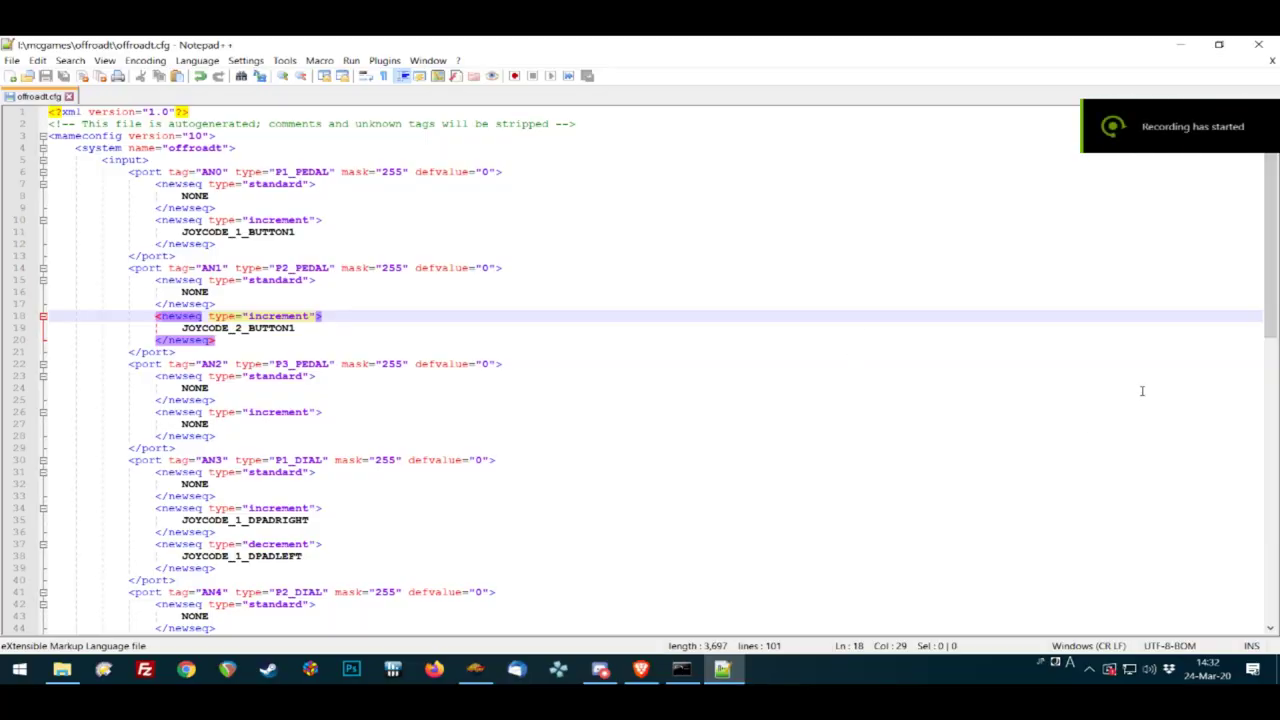
- Paste P2_PEDAL's JOYCODE_2_BUTTON1 over P3_PEDAL's increment NONE and change it to JOYCODE_3_BUTTON1
left_click(204, 219)
double_click(300, 172)
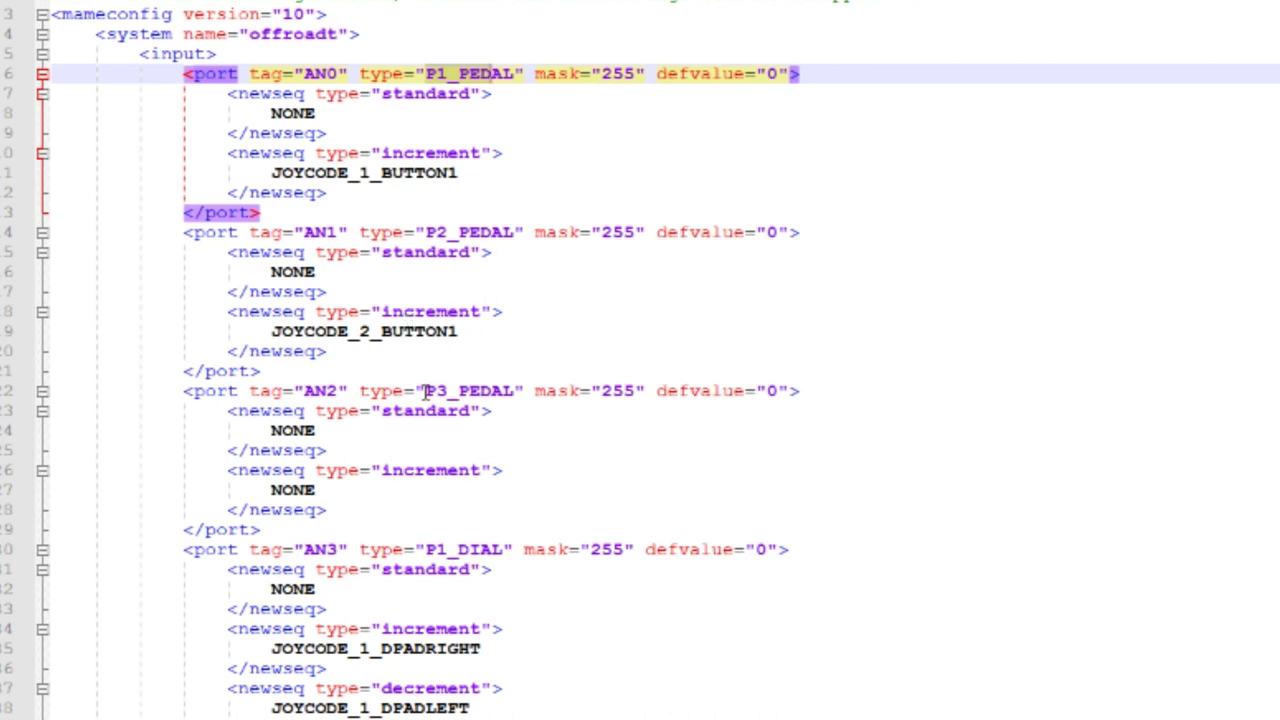
left_click_drag(424, 392, 500, 392)
left_click(375, 352)
left_click_drag(271, 331, 480, 340)
key("ctrl+c")
double_click(323, 491)
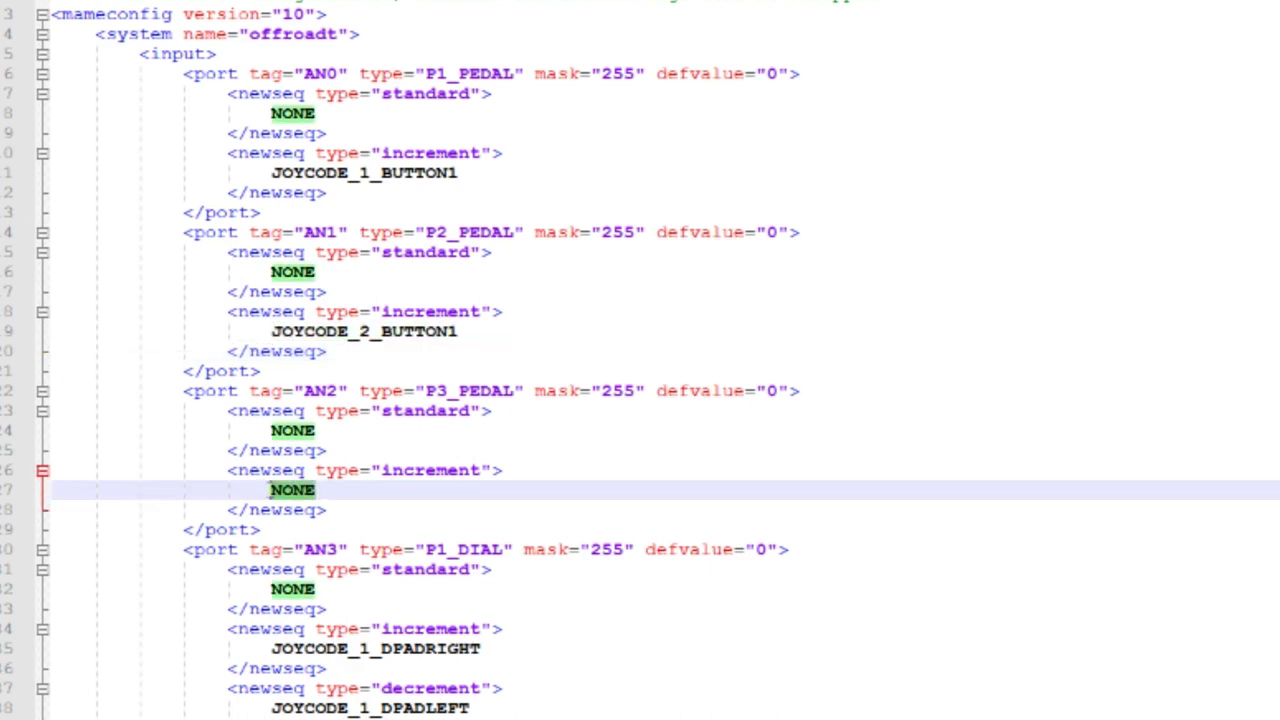
key("ctrl+v")
type("3")
left_click(551, 437)
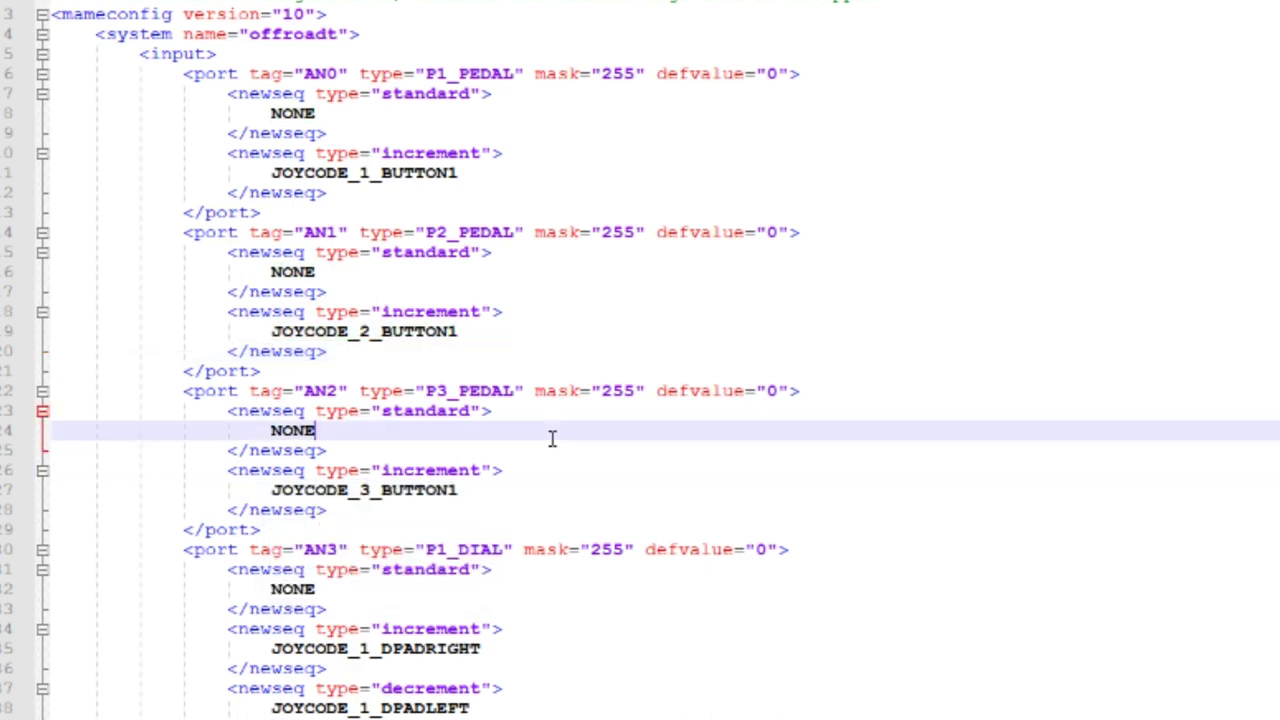
scroll(550, 470, "down", 5)
scroll(361, 481, "down", 9)
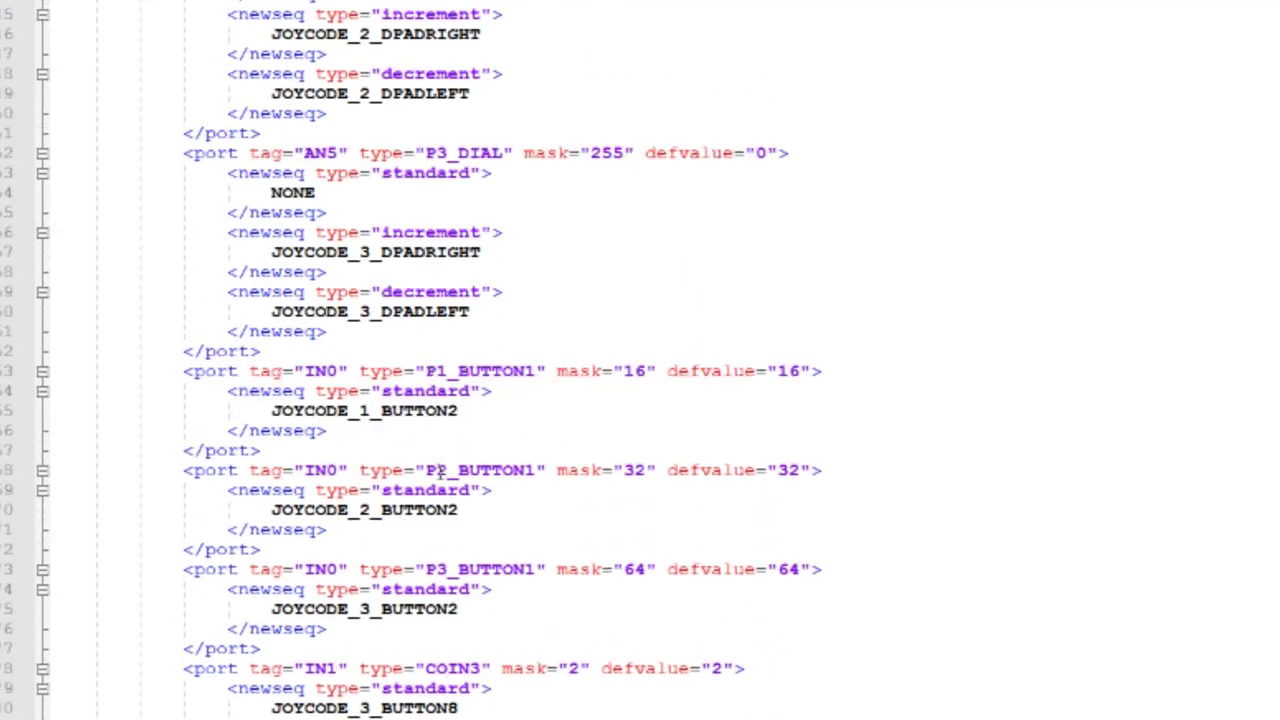
- After checking the COIN3 and COIN1 entries, change the IN3 SERVICE binding from JOYCODE_1_BUTTON8 to JOYCODE_1_BUTTON7
scroll(330, 410, "down", 2)
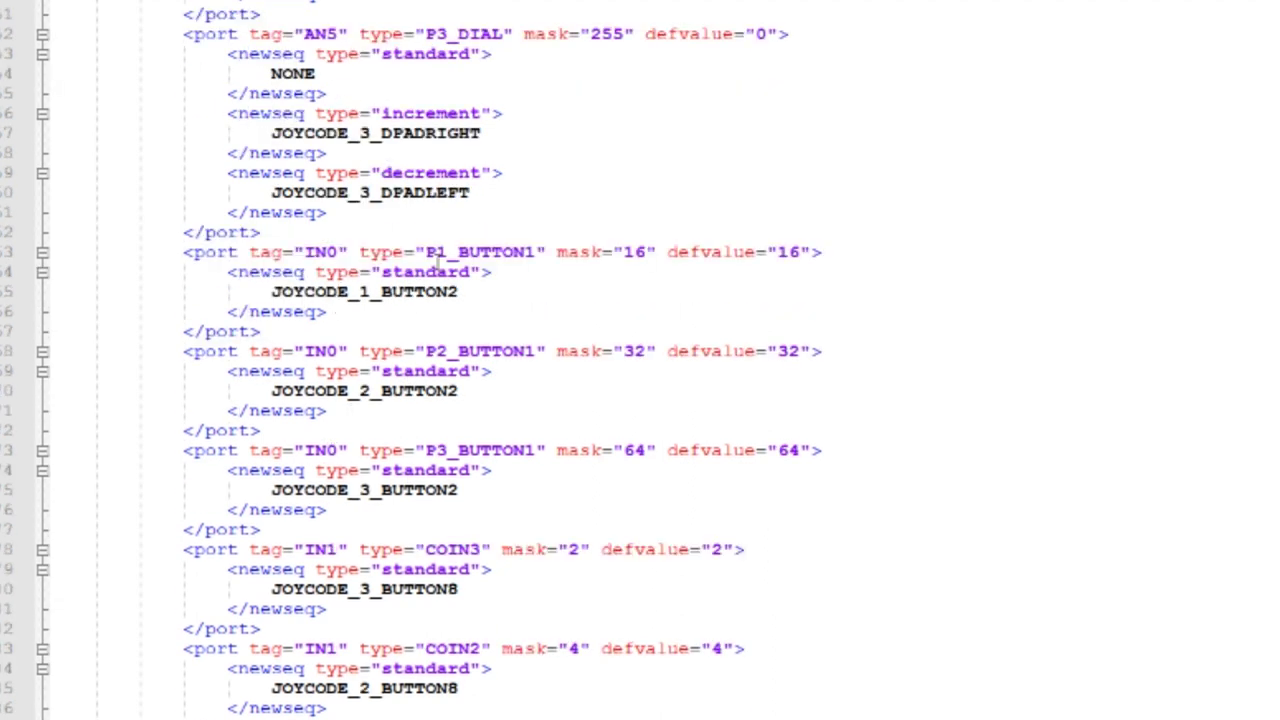
scroll(385, 460, "down", 2)
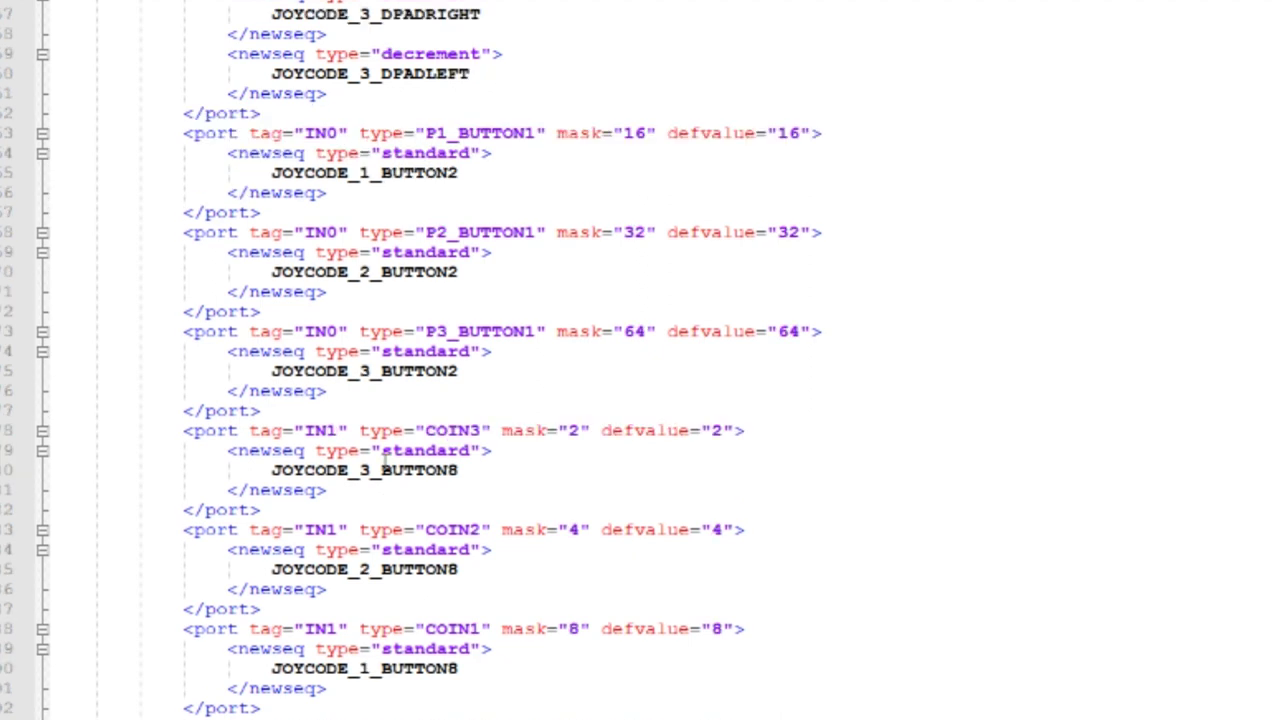
left_click(432, 431)
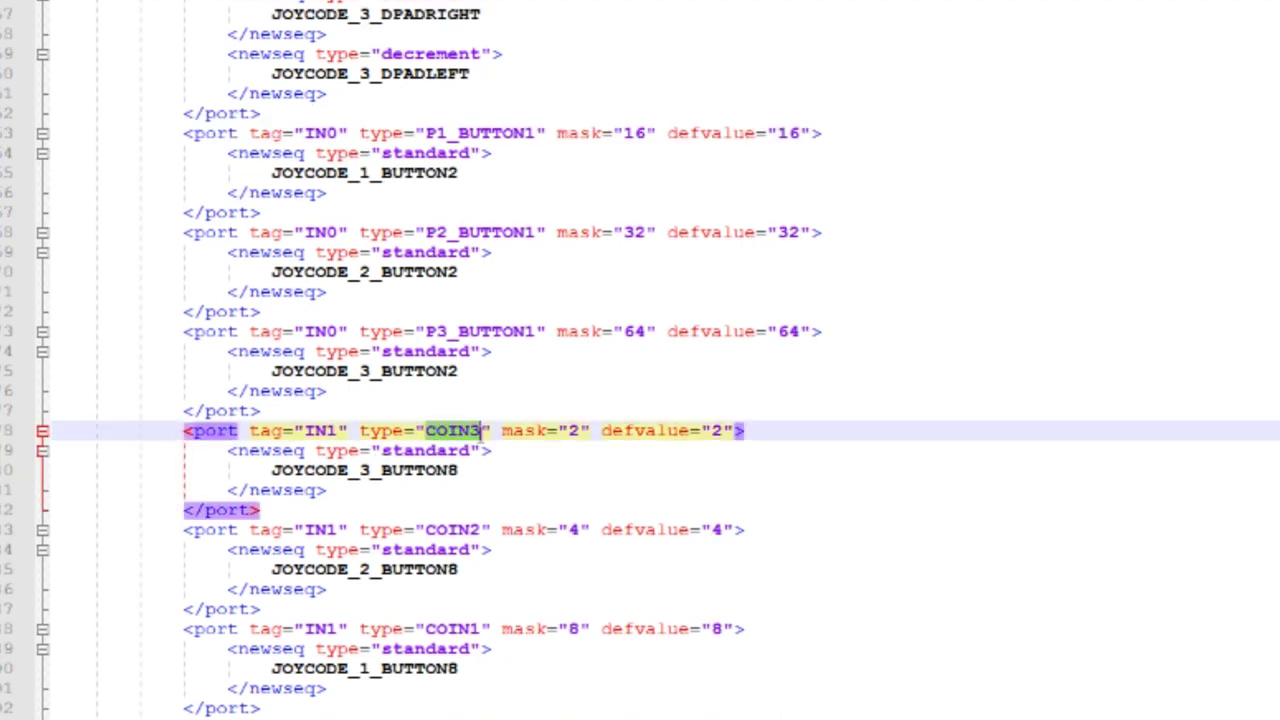
left_click(458, 668)
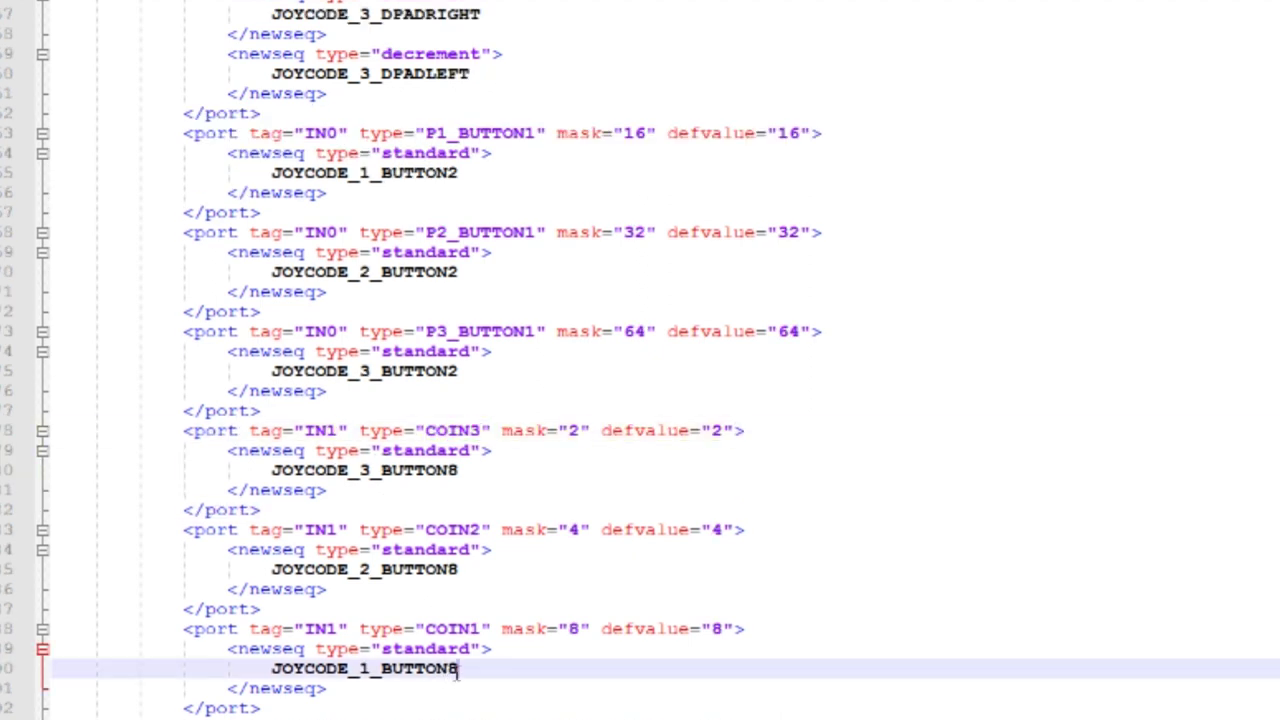
scroll(440, 614, "down", 1)
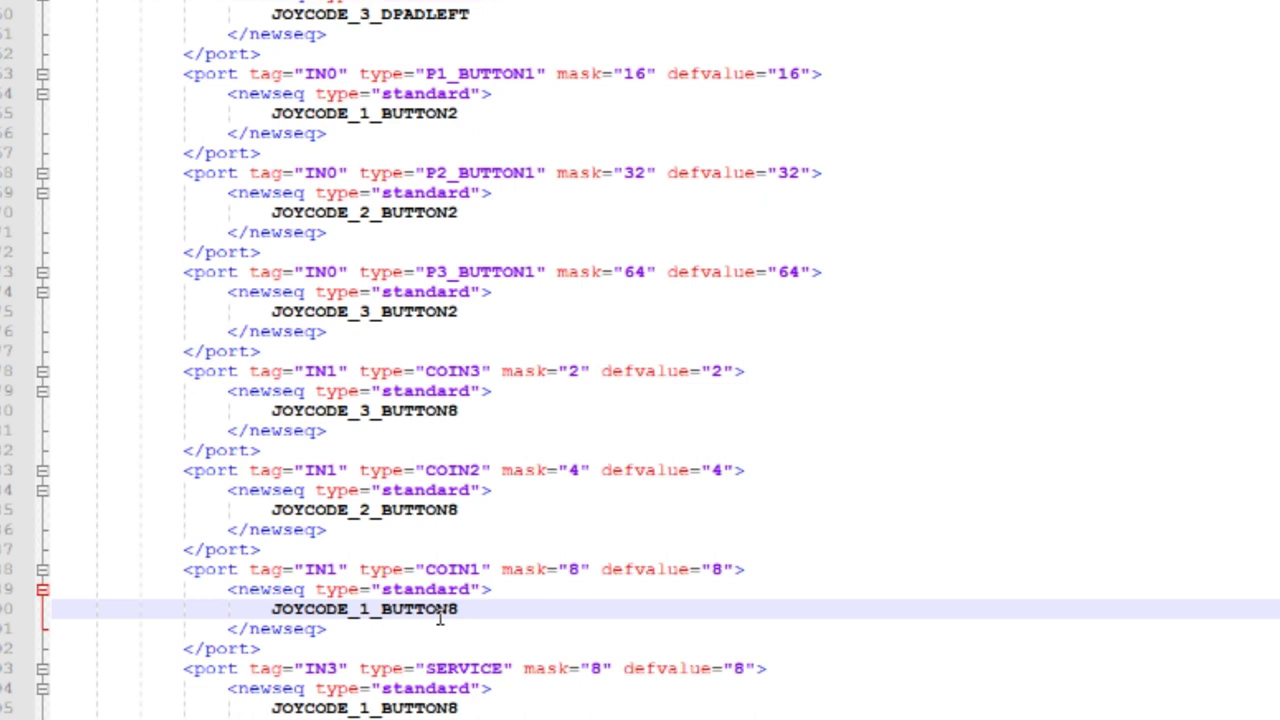
left_click(415, 569)
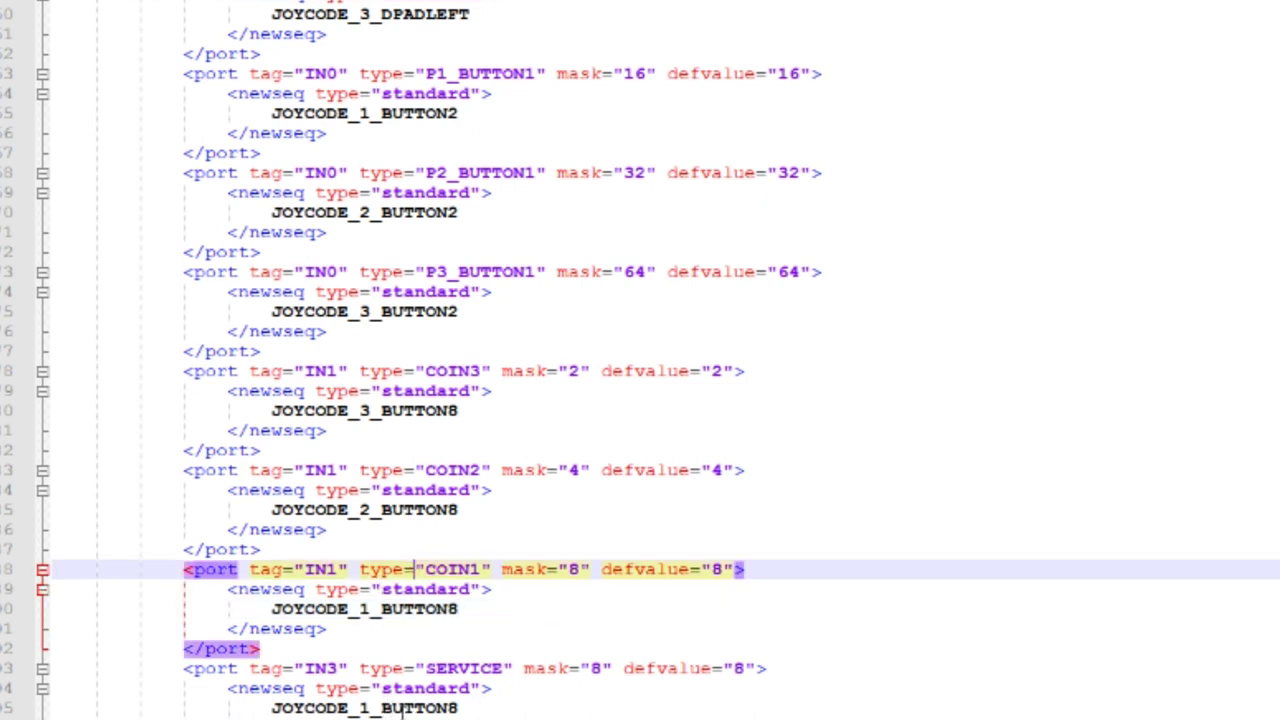
left_click(455, 708)
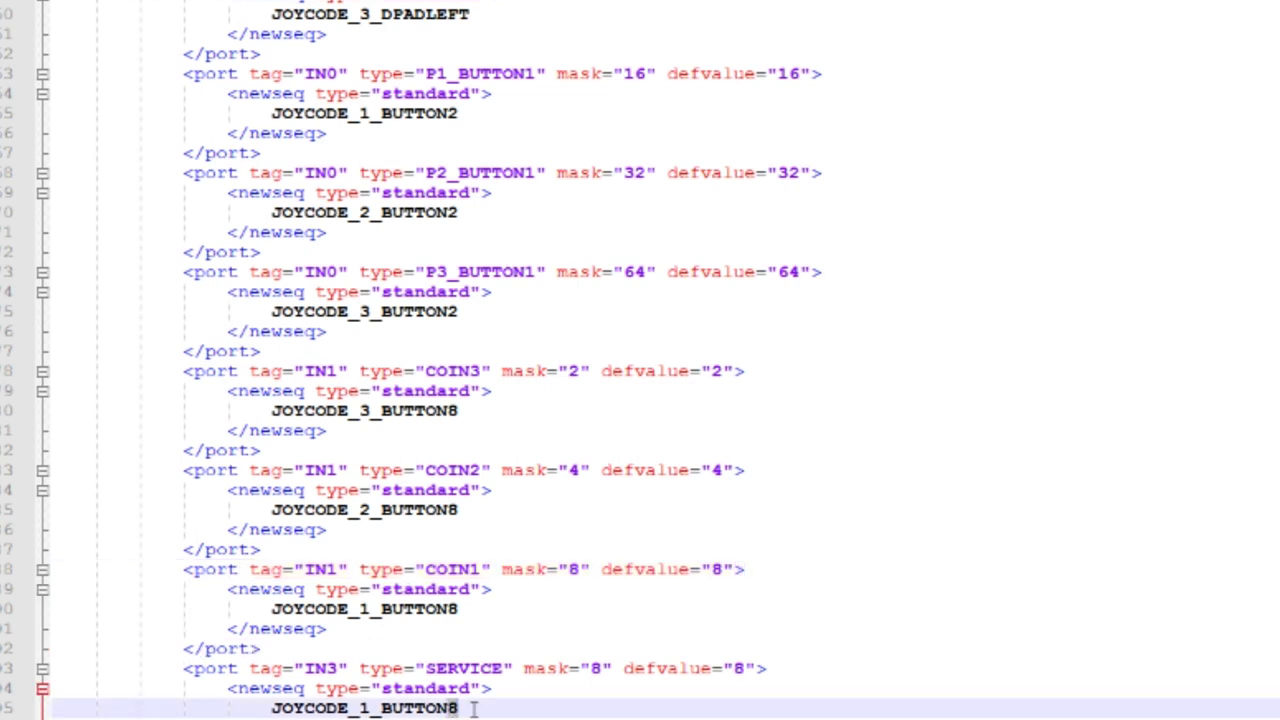
type("7")
mouse_move(415, 668)
left_mouse_down()
mouse_move(494, 690)
mouse_move(474, 708)
mouse_move(350, 684)
left_mouse_up()
left_click(381, 688)
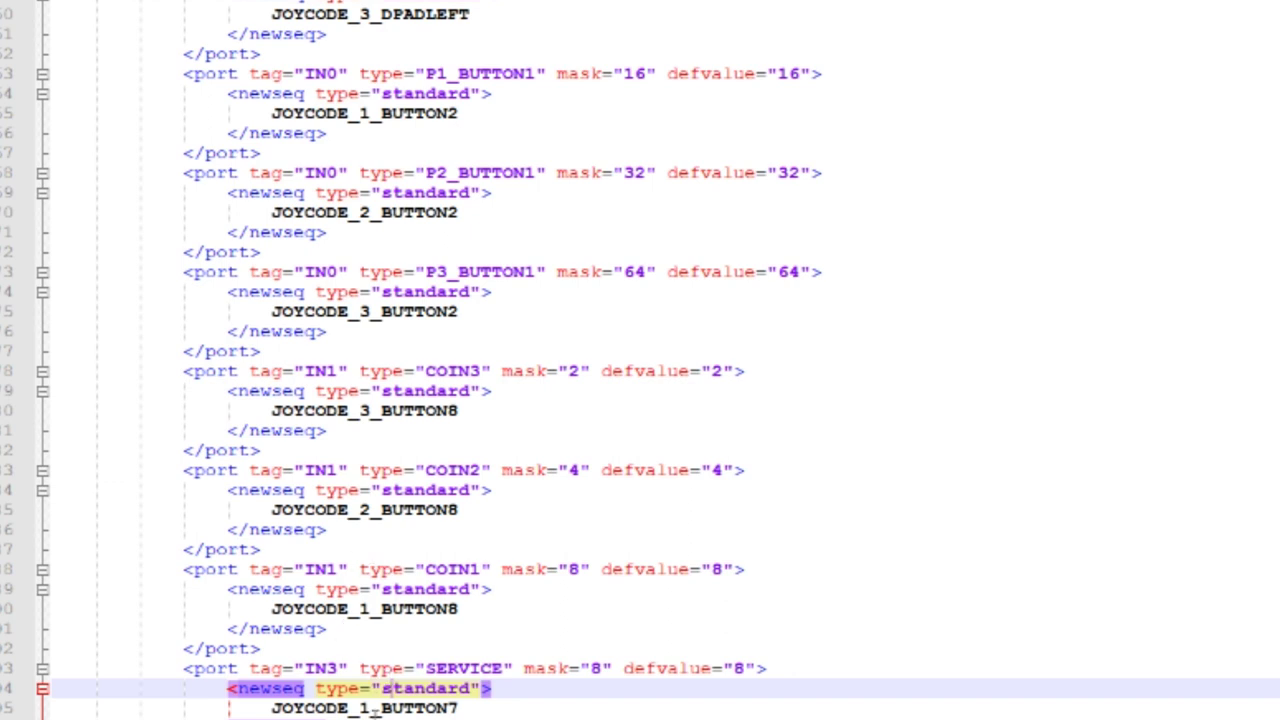
left_click(378, 641)
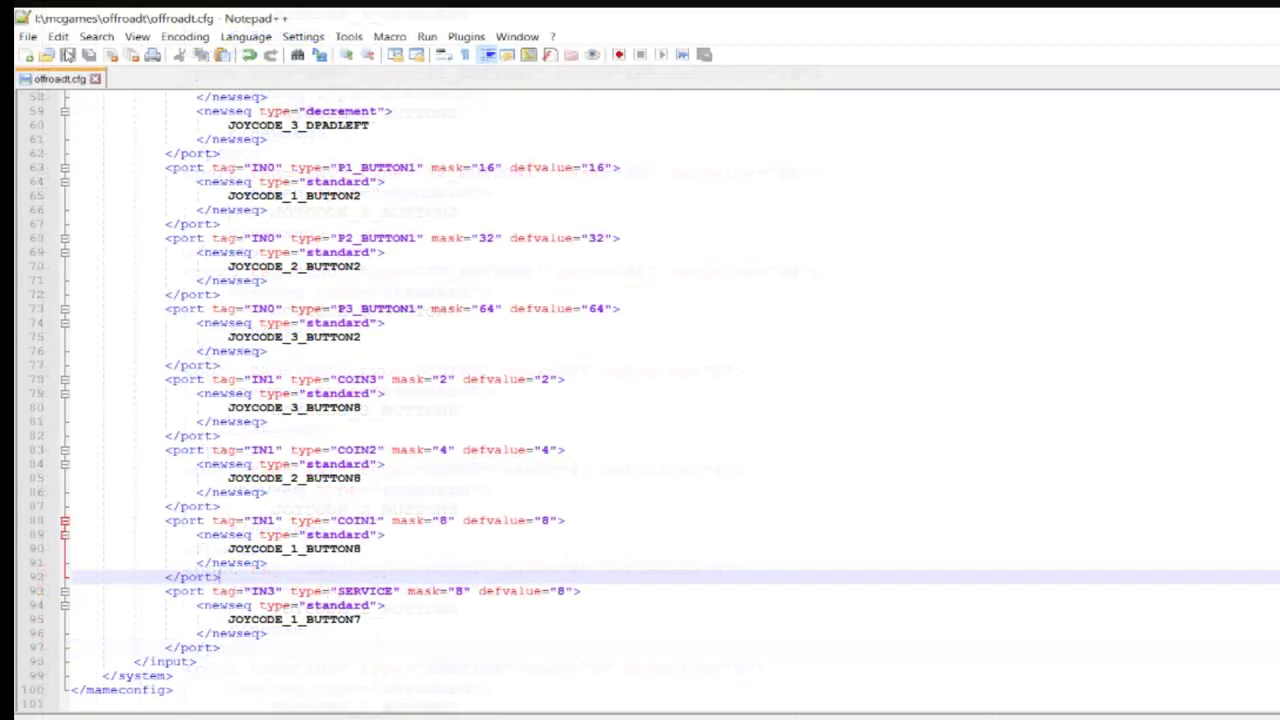
scroll(290, 310, "up", 11)
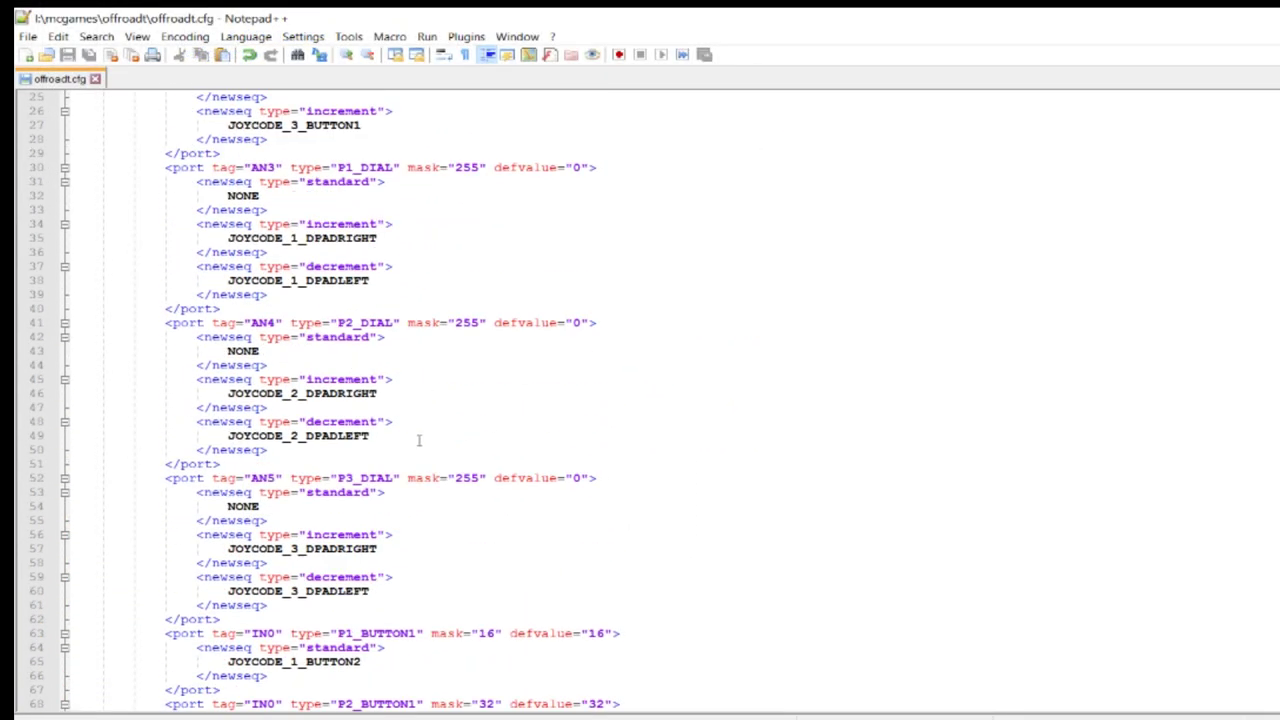
scroll(419, 440, "up", 8)
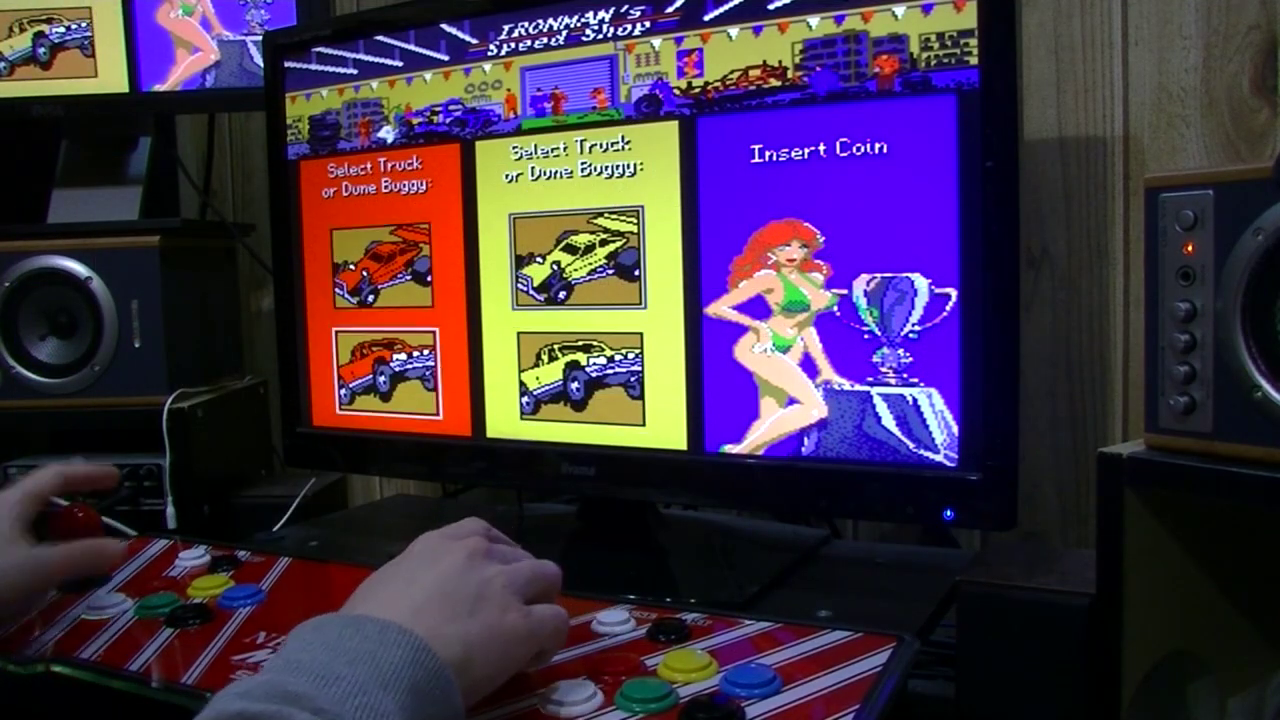
- Pick the upper truck, add player 3 with the 3 key, skip the entry screens and race
key("Up")
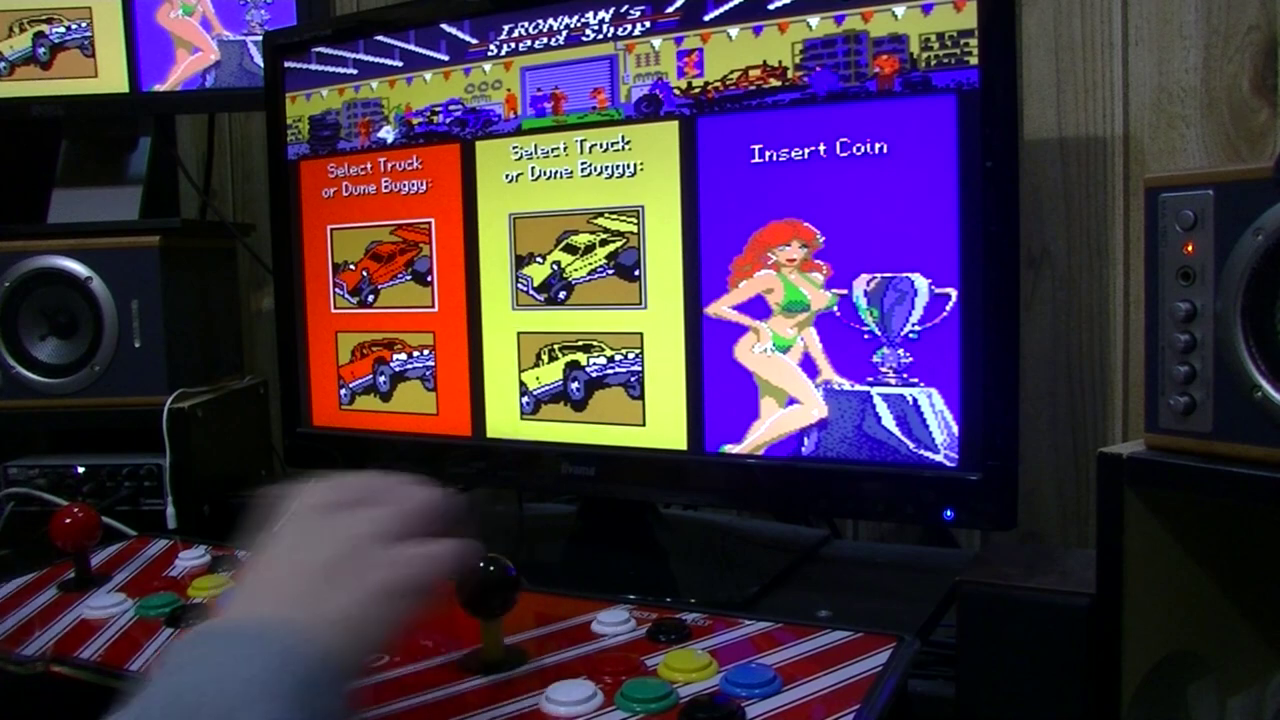
key("3")
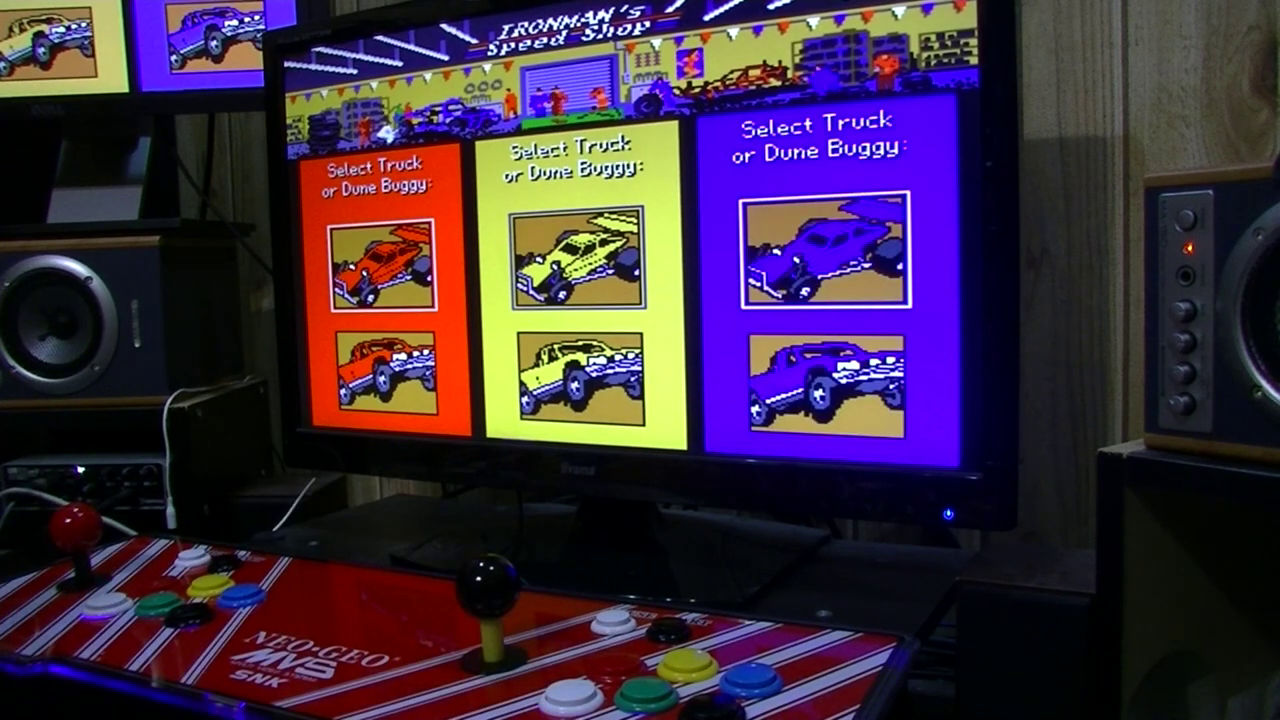
key("Return")
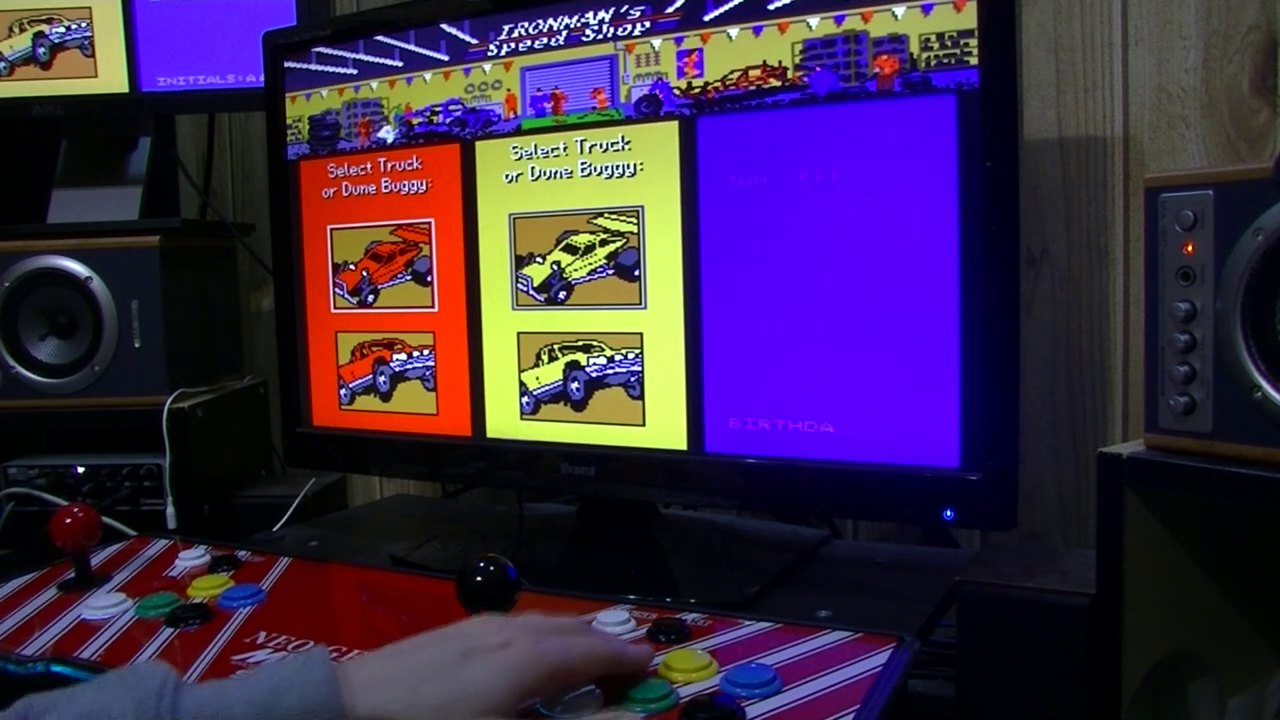
key("Return")
key("Return")
key("Return")
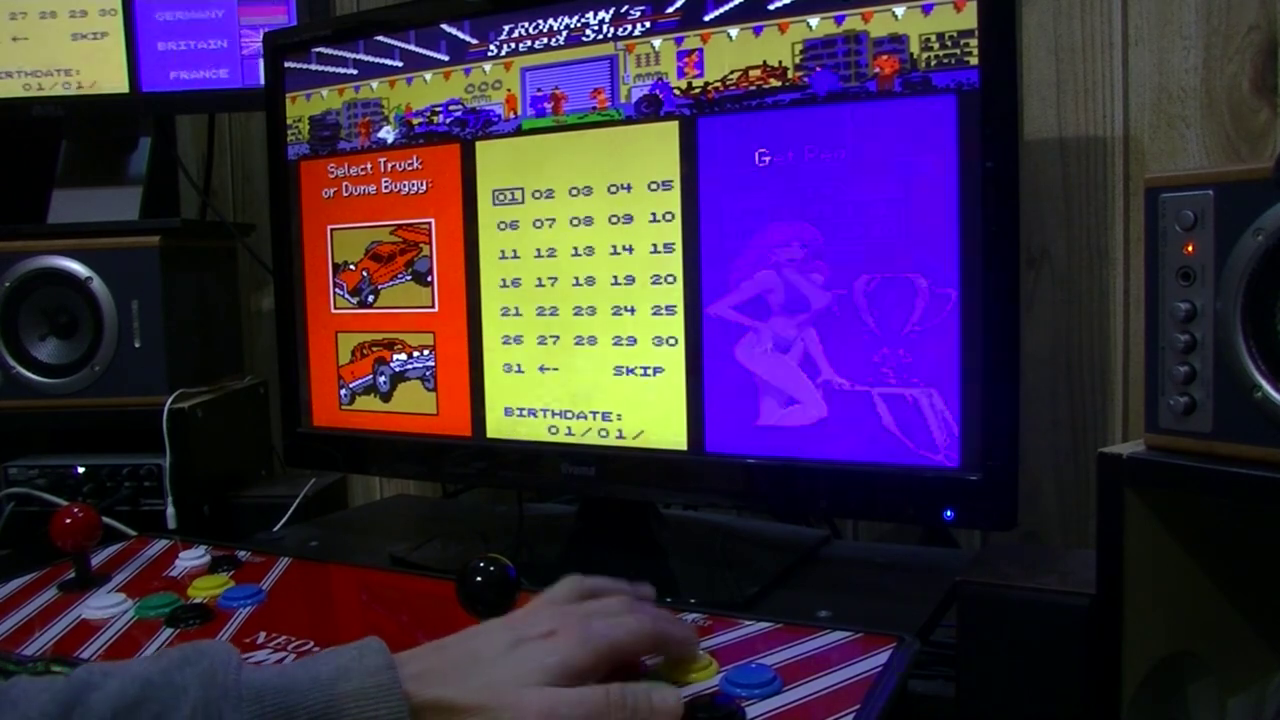
key("Return")
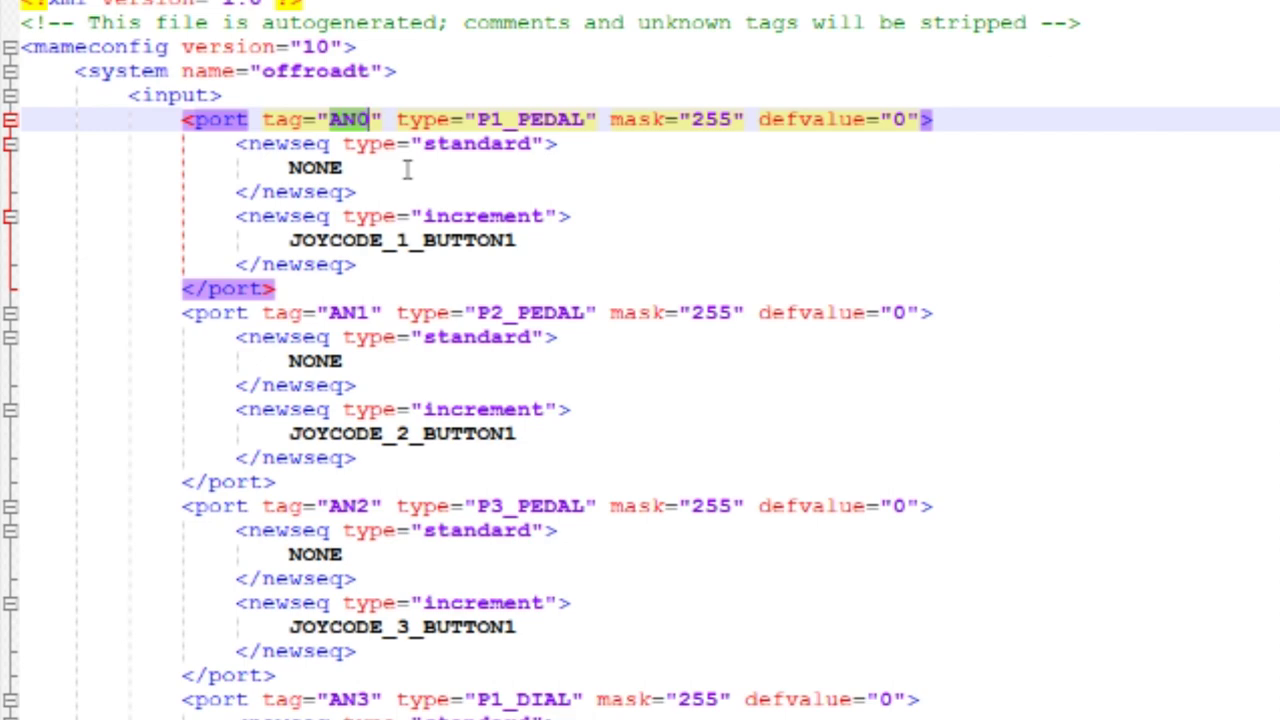
- Retag the P1 pedal port from AN0 to IN0
scroll(420, 200, "down", 16)
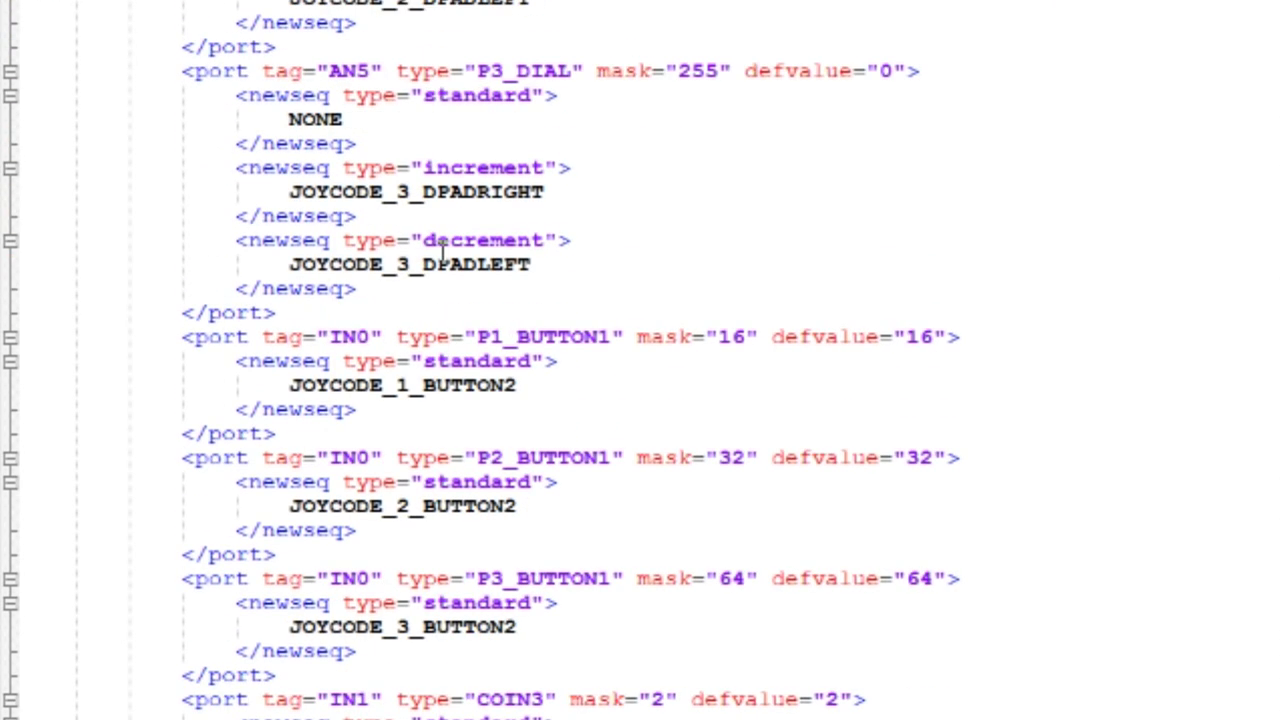
scroll(441, 250, "up", 14)
type("IN0")
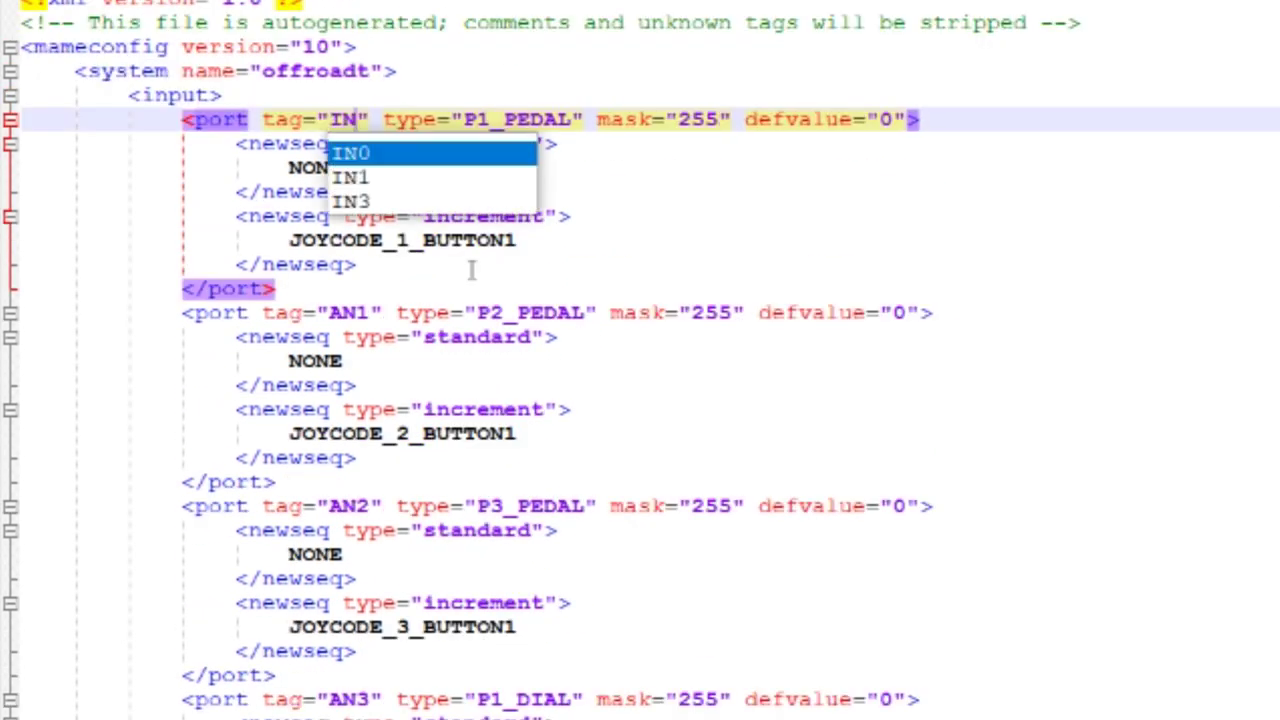
key("Escape")
key("Down")
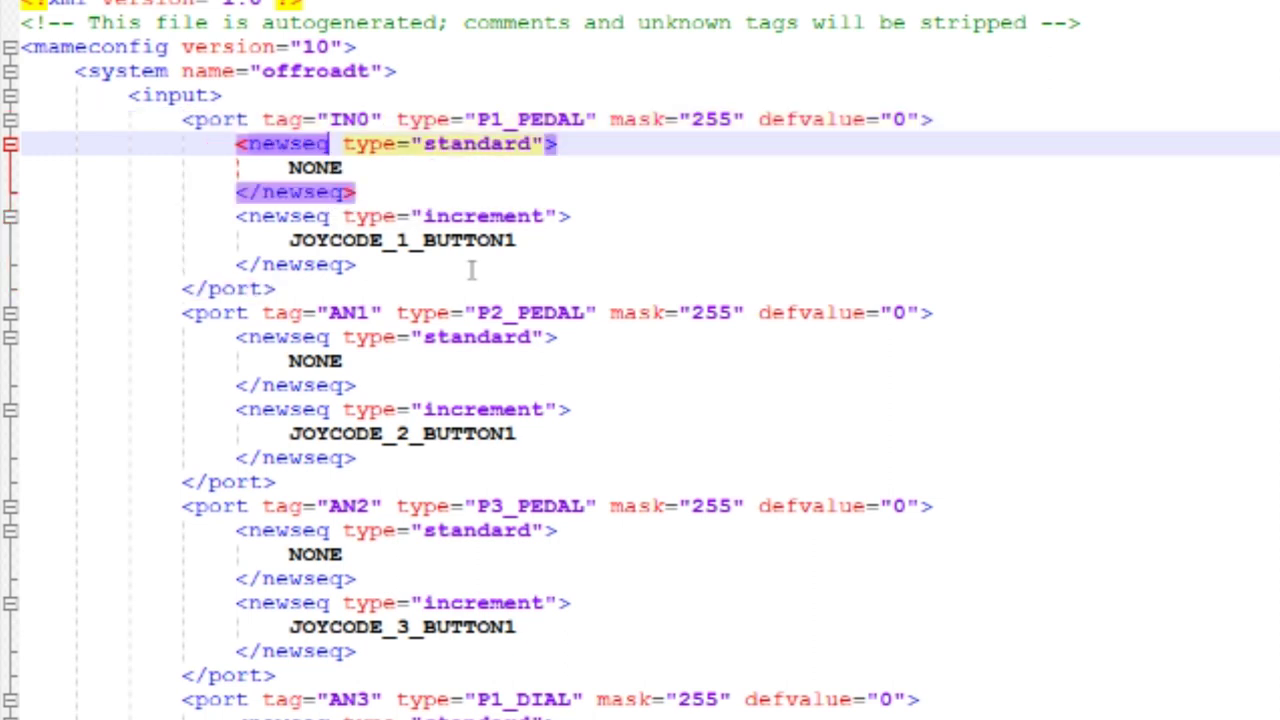
key("Down")
- Retag the P2/P3 pedal and P1–P3 dial ports (AN1–AN5) to IN0
double_click(360, 313)
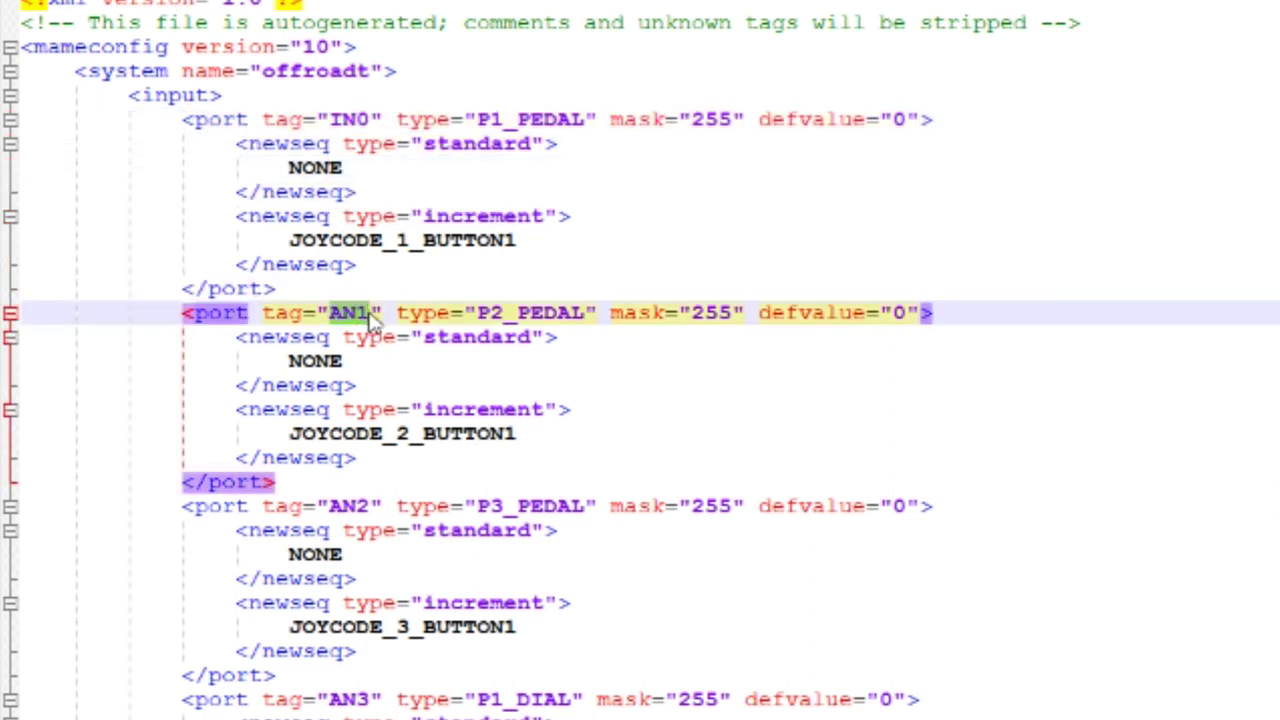
double_click(345, 506)
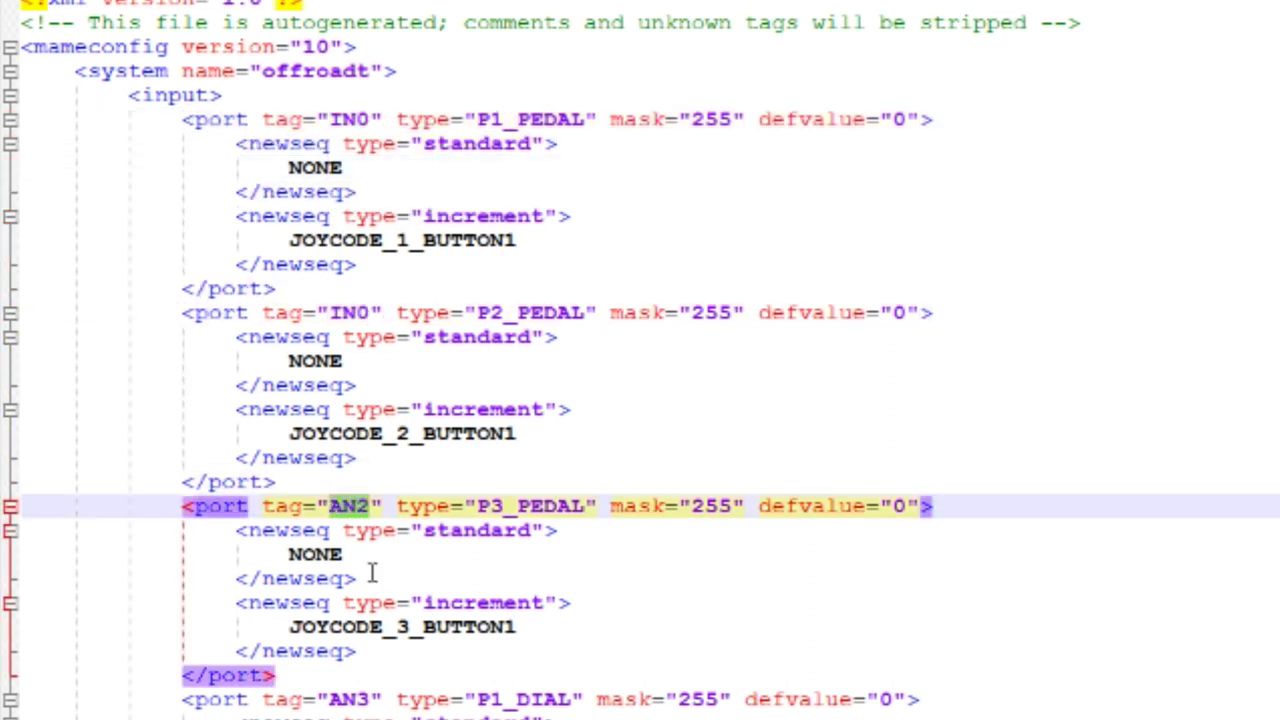
type("IN0")
double_click(360, 699)
type("IN0")
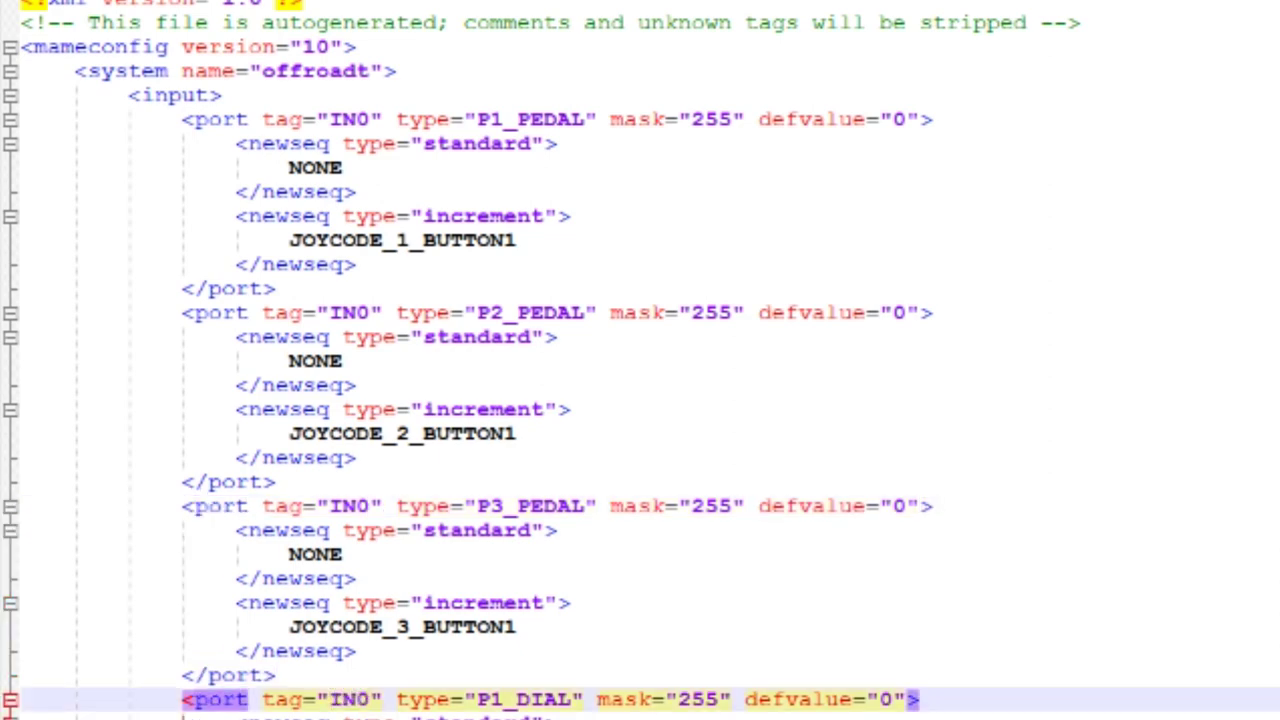
scroll(640, 400, "down", 4)
double_click(358, 676)
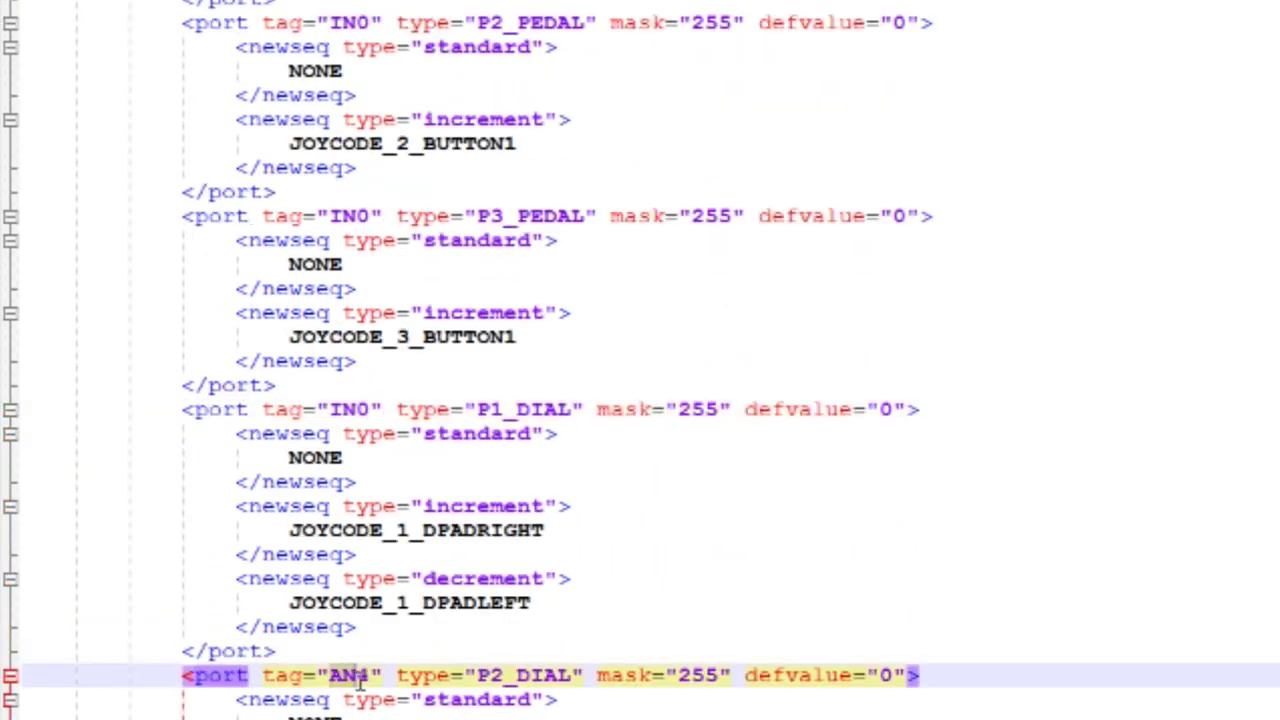
type("IN0")
scroll(365, 675, "down", 4)
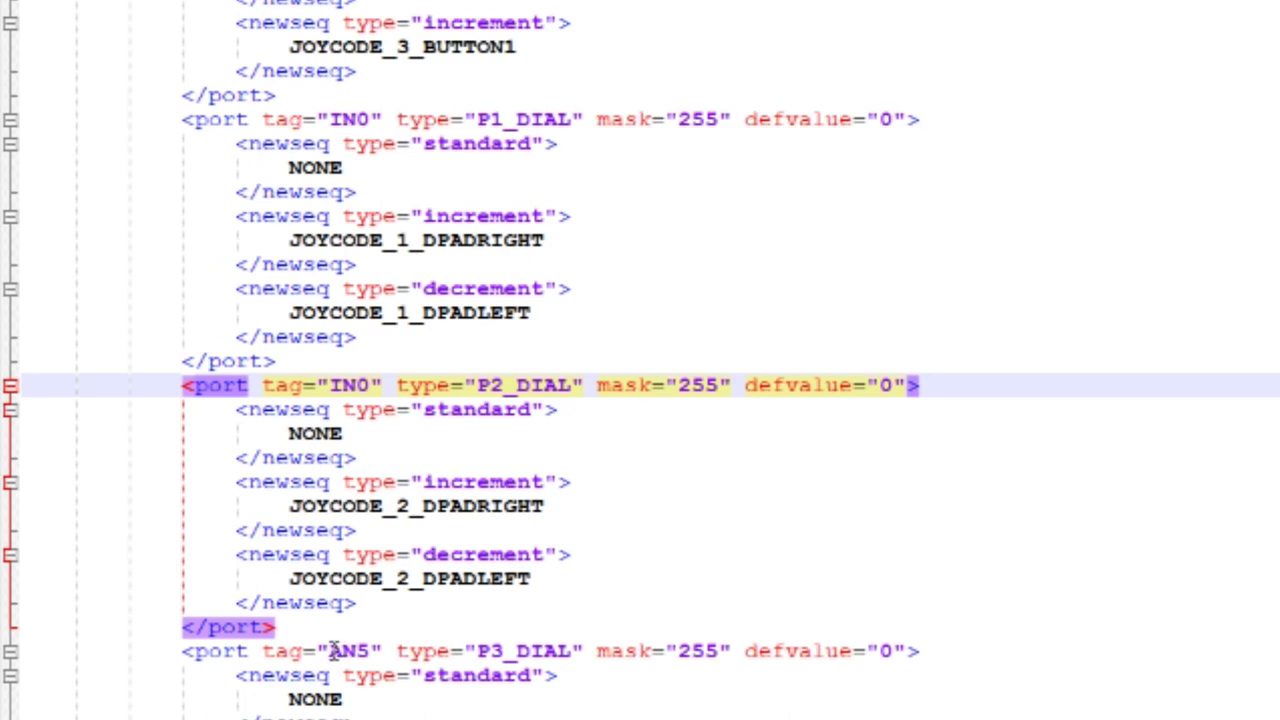
double_click(336, 651)
scroll(360, 708, "down", 10)
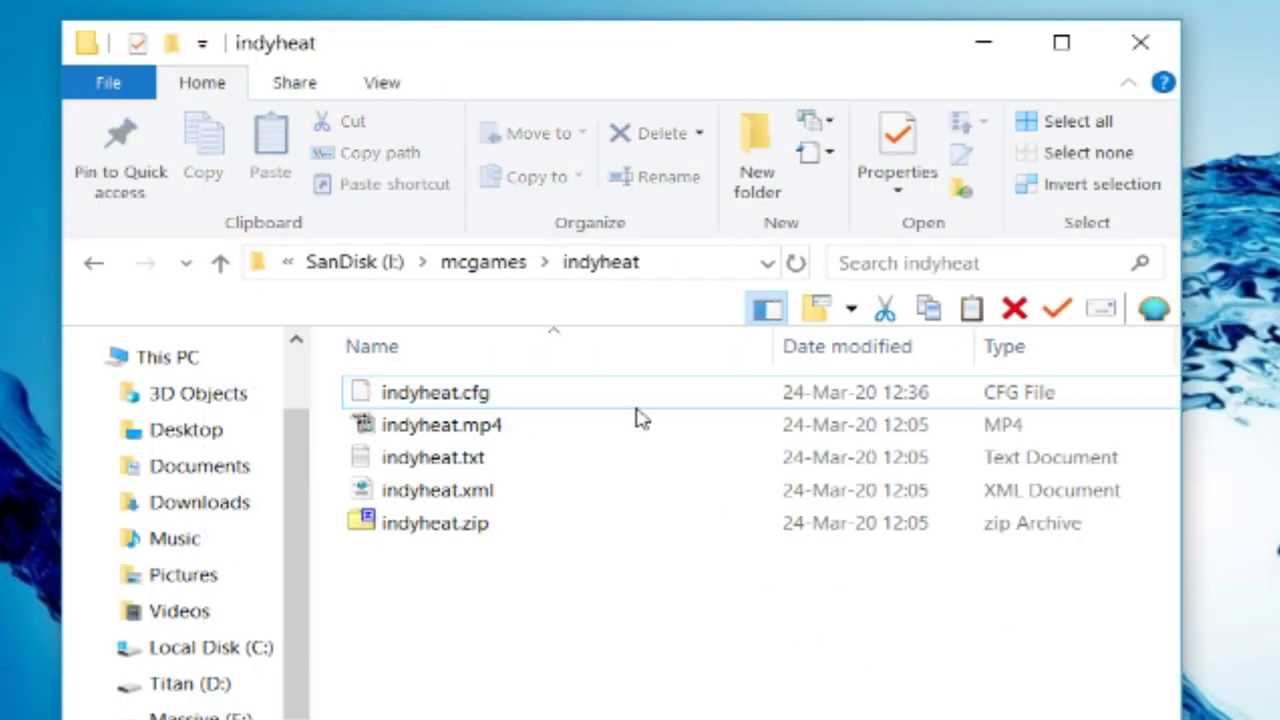
- Permanently delete the data, download and keys items from SanDisk (I:)\games with Shift+Delete
left_click(495, 262)
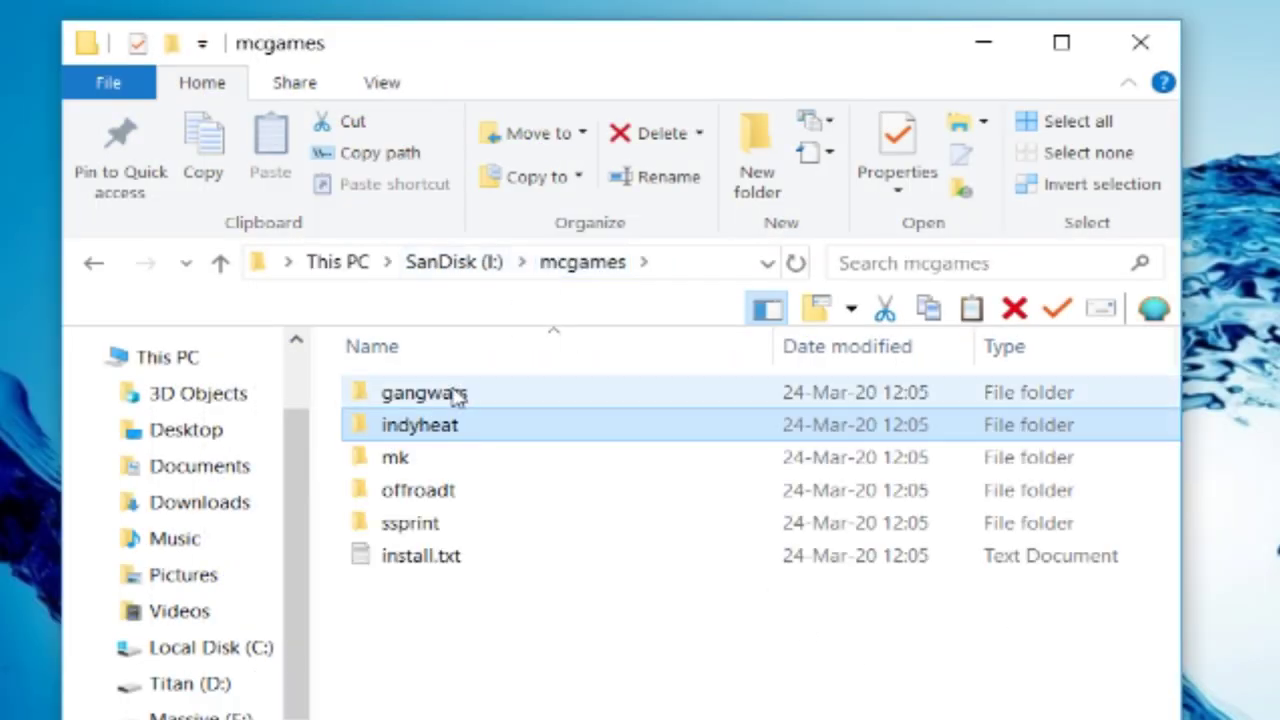
left_click(457, 262)
double_click(440, 395)
left_click_drag(534, 600, 414, 366)
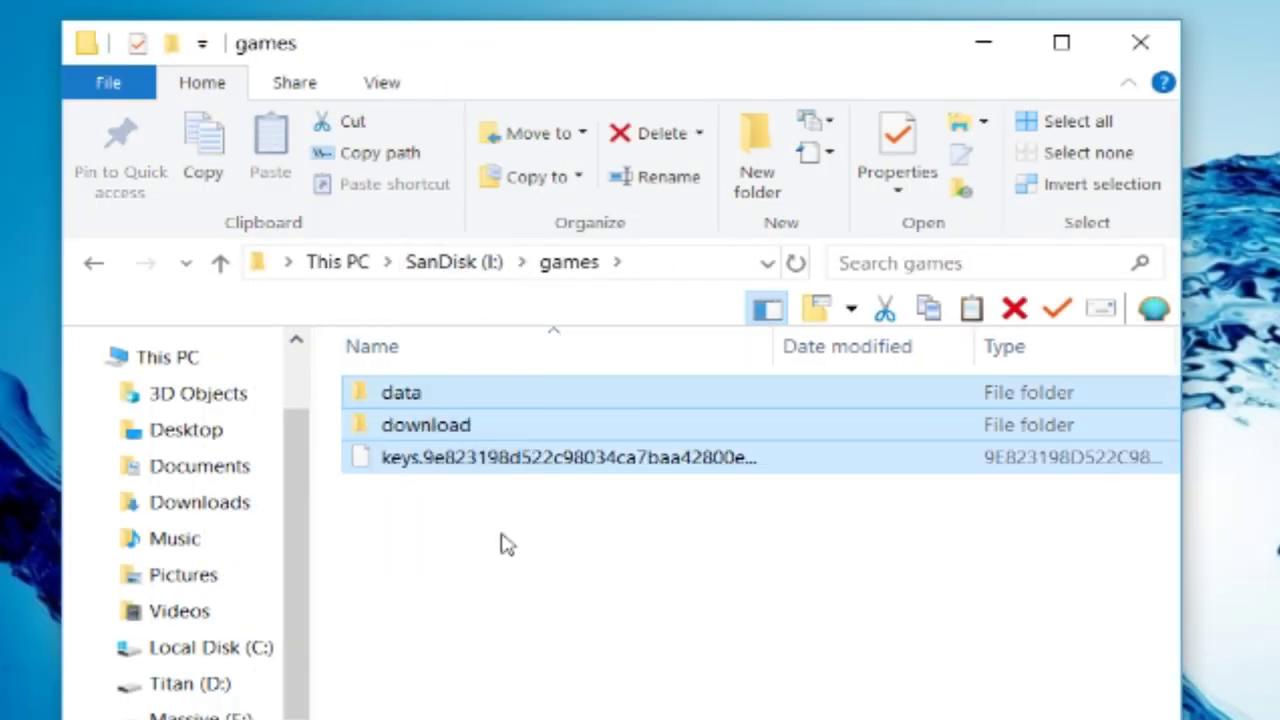
key("shift+Delete")
key("Return")
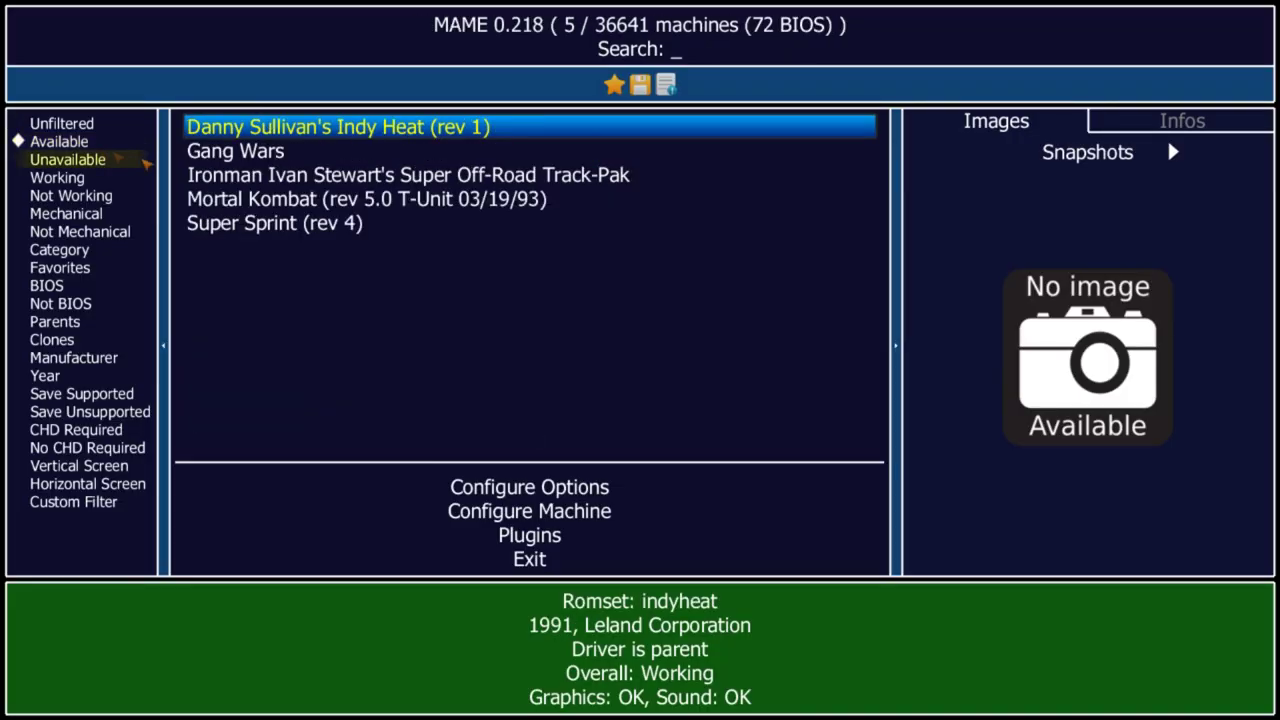
- Launch Super Sprint (rev 4) and dismiss the missing ssprint-eeprom.bin error
key("Down")
key("Down")
key("Down")
double_click(266, 232)
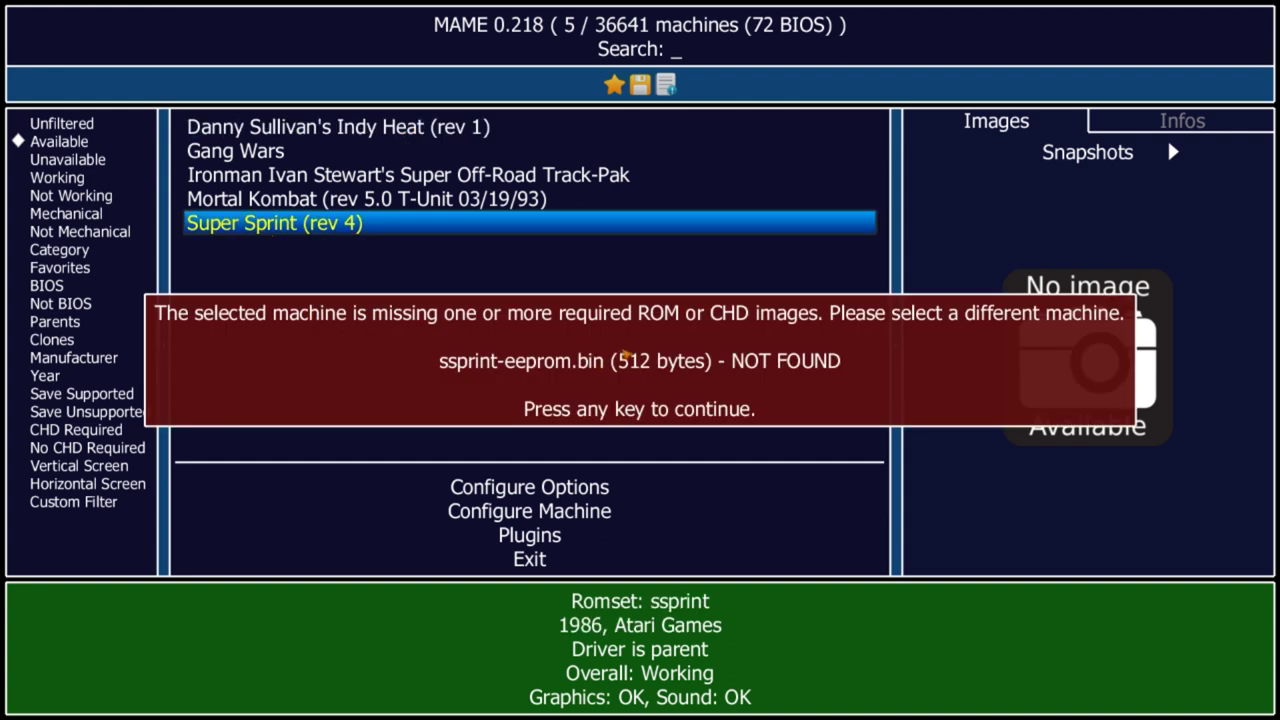
left_click(662, 355)
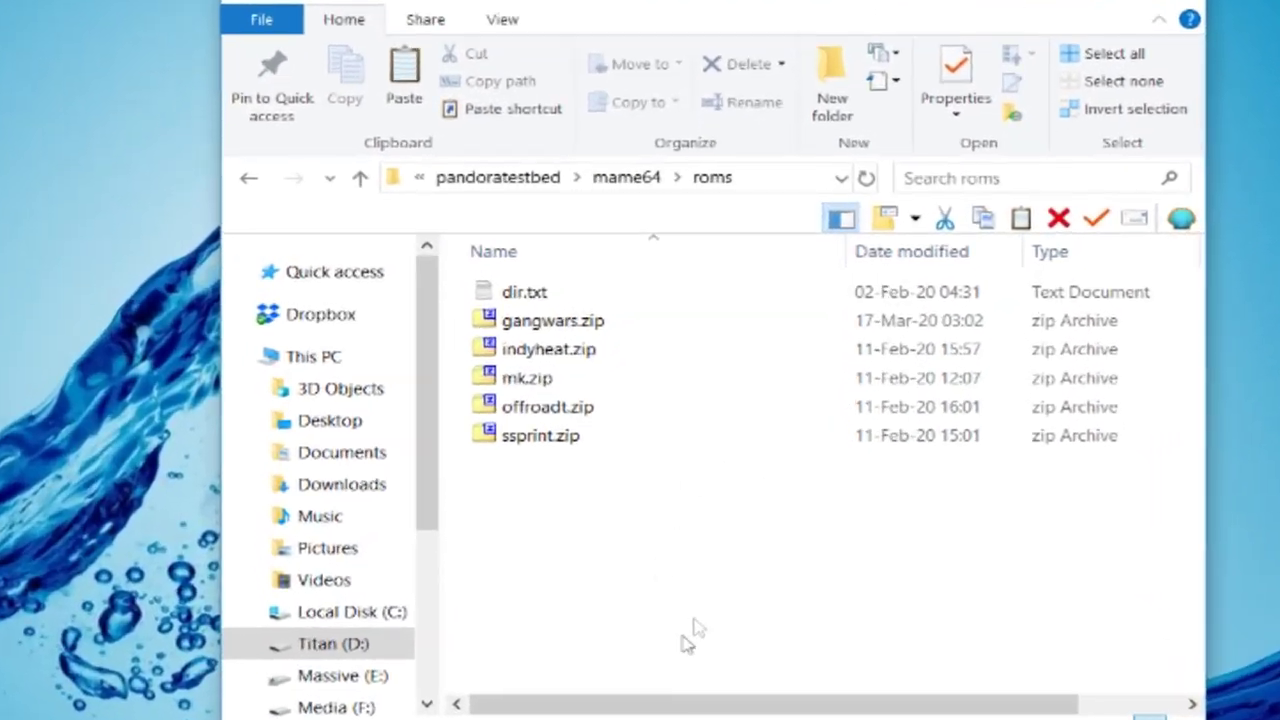
- Paste the new ssprint.zip into the roms folder, replacing the existing file
right_click(585, 510)
left_click(645, 695)
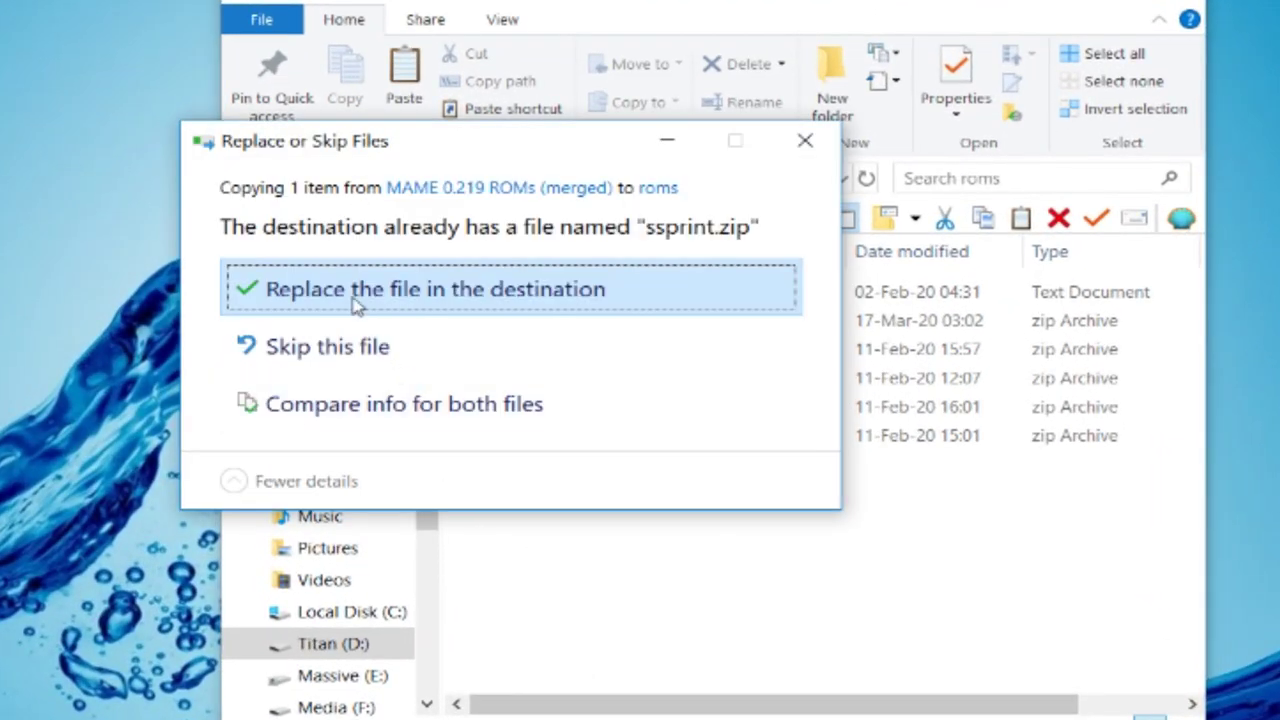
left_click(355, 300)
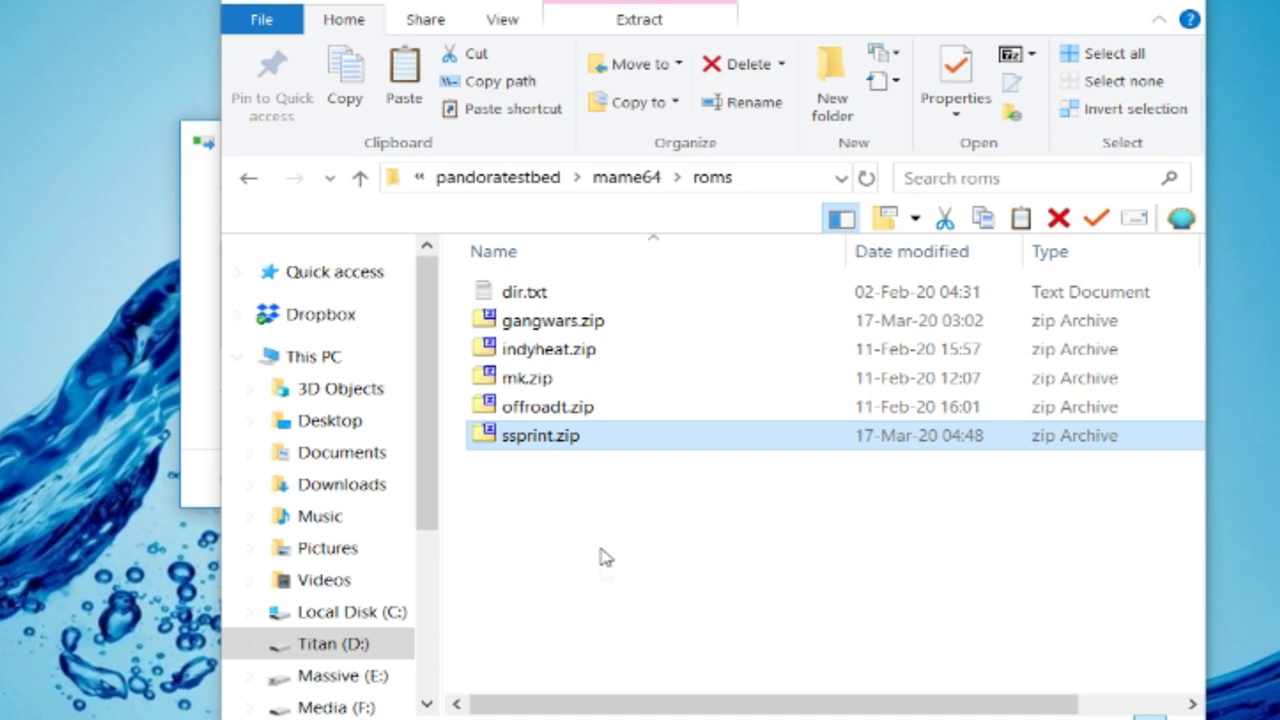
left_click(543, 520)
- Run mame64.exe from the mame64 folder as administrator
left_click(628, 178)
scroll(546, 572, "down", 5)
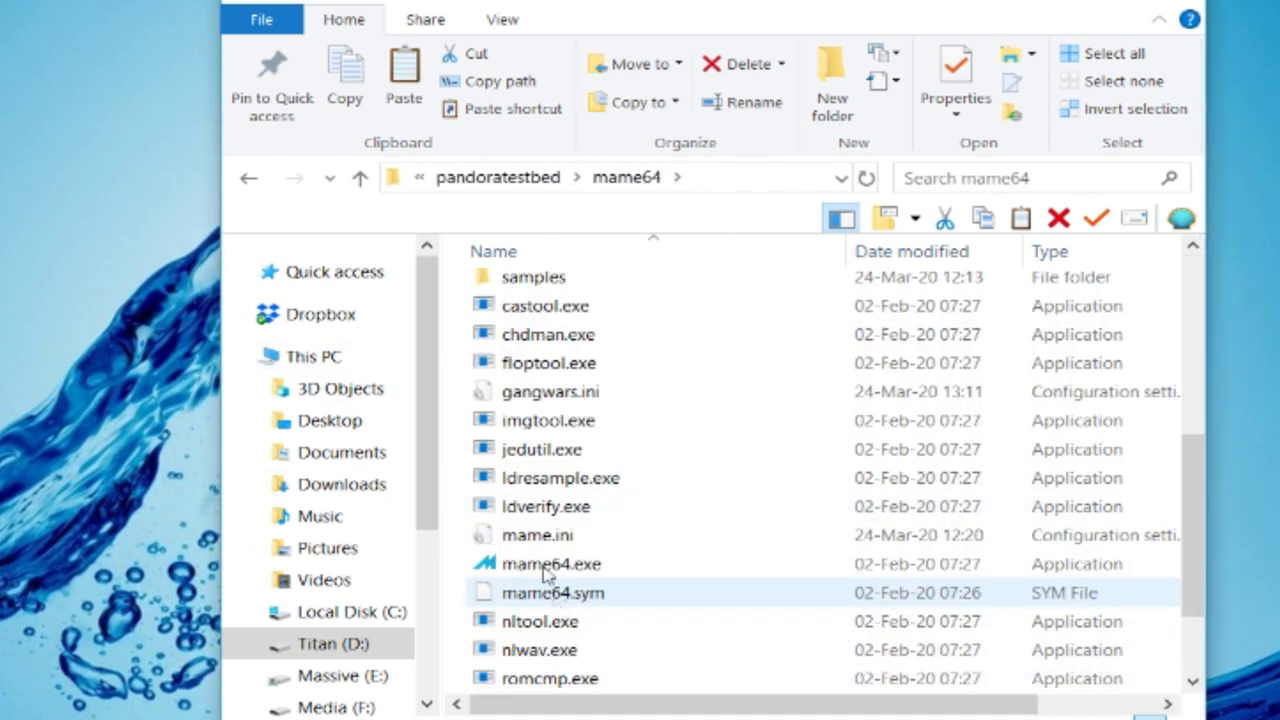
left_click(540, 565)
right_click(540, 565)
left_click(645, 18)
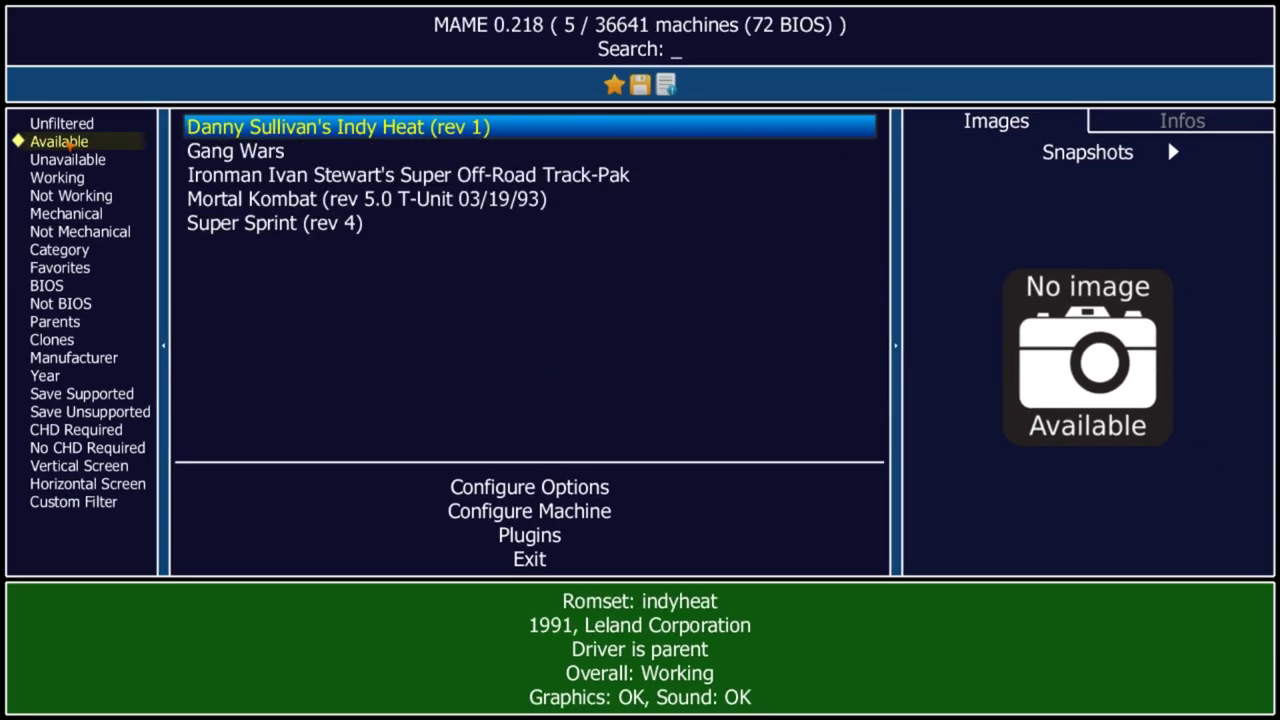
- Filter the list to Available machines, start Super Sprint (rev 4), and bring up its in-game menu
left_click(279, 230)
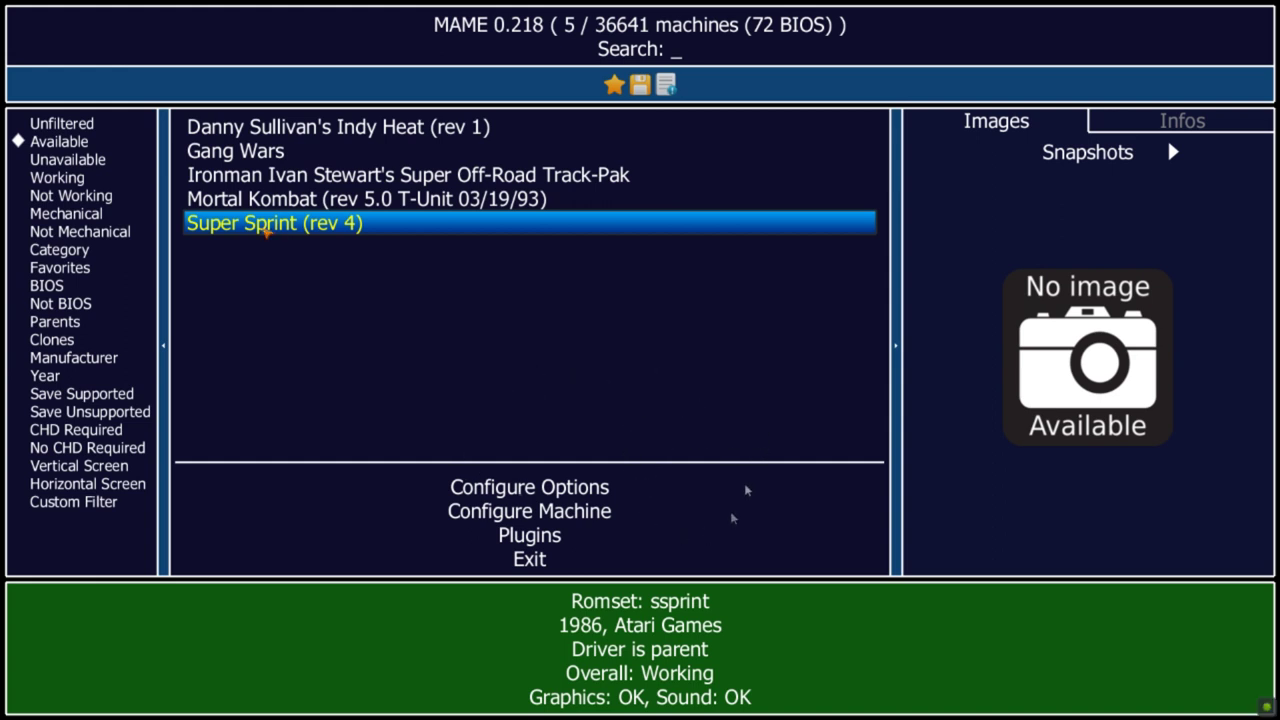
key("Return")
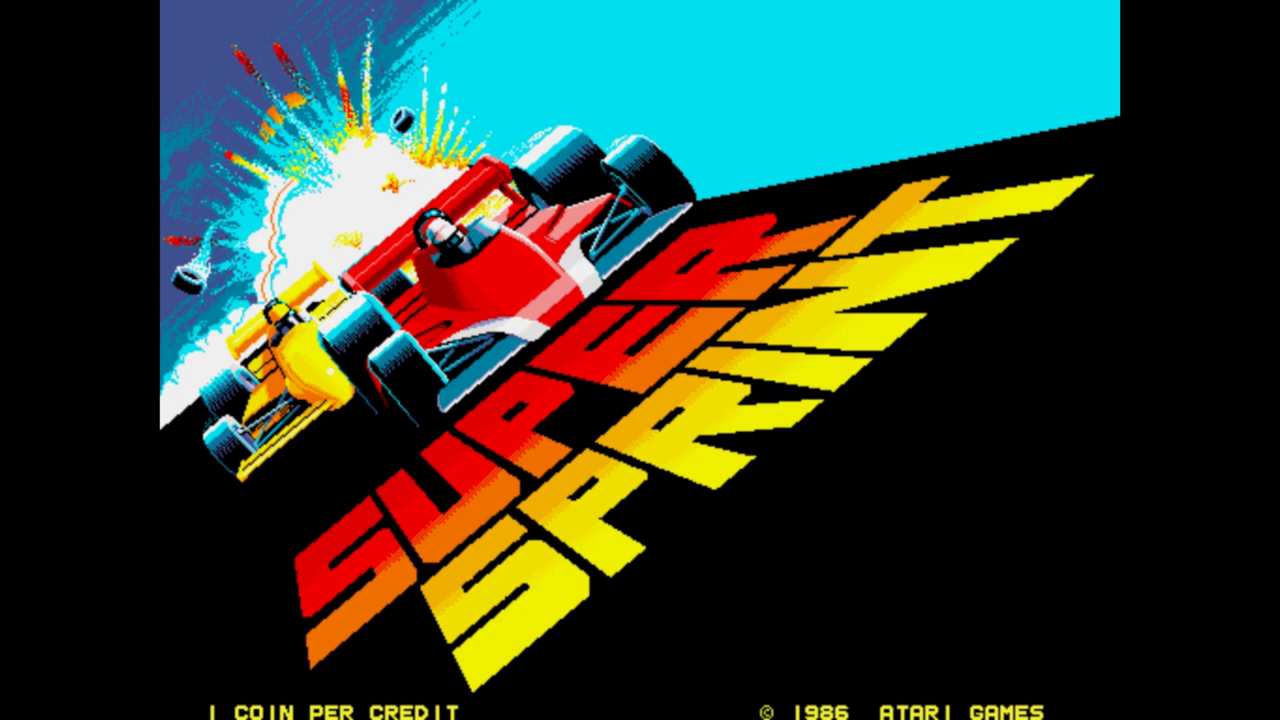
key("Tab")
- Review the Dip Switches and Analog Controls settings, returning to the main menu
key("Down")
key("Down")
key("Down")
key("Return")
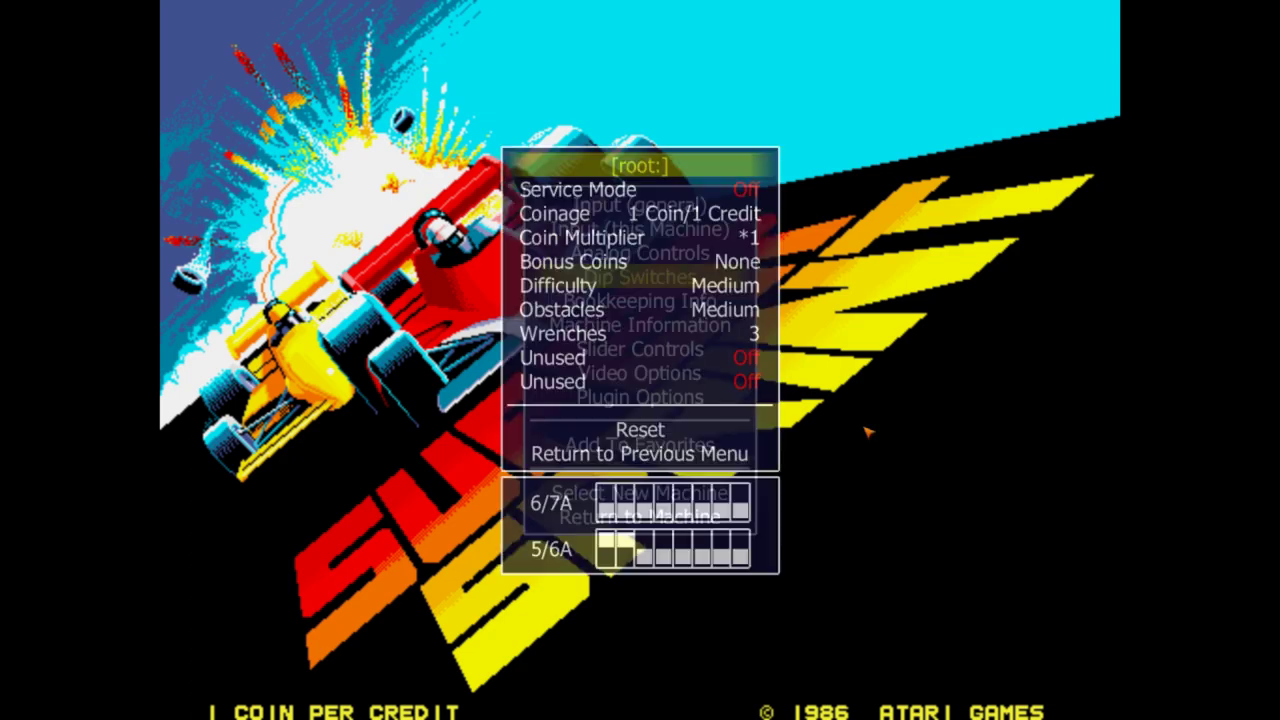
key("Down")
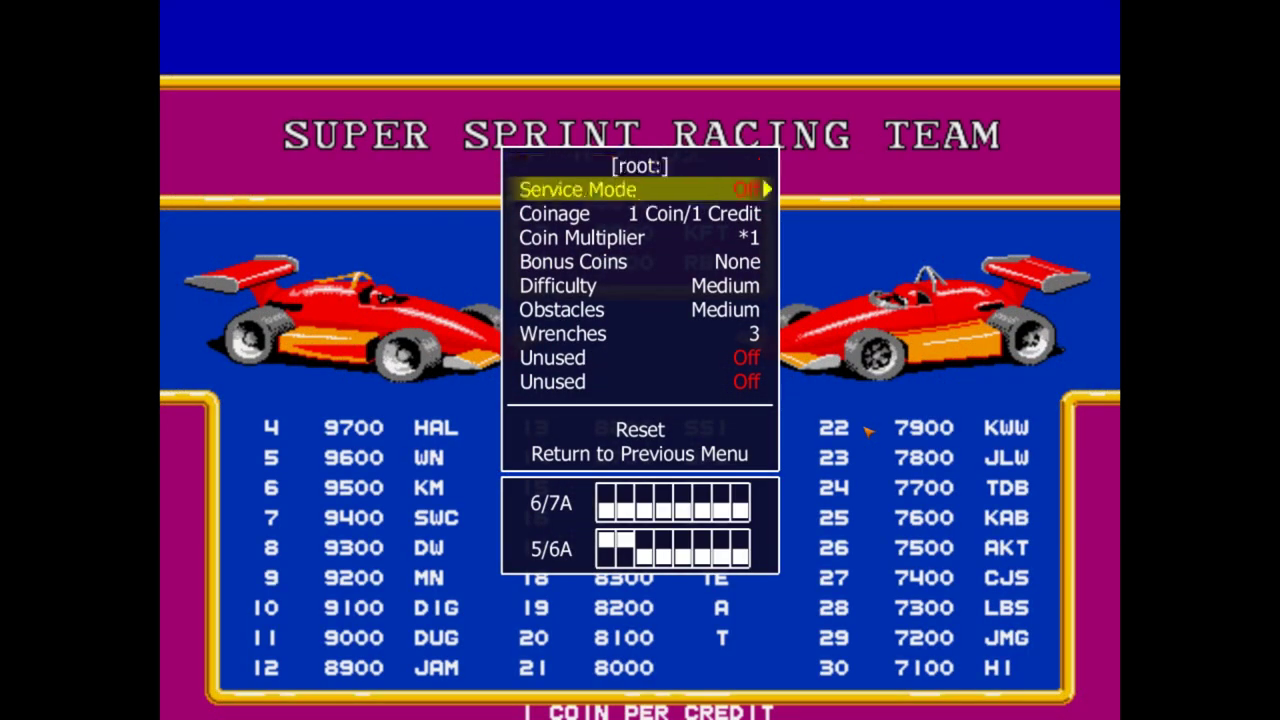
key("Up")
key("Up")
key("Up")
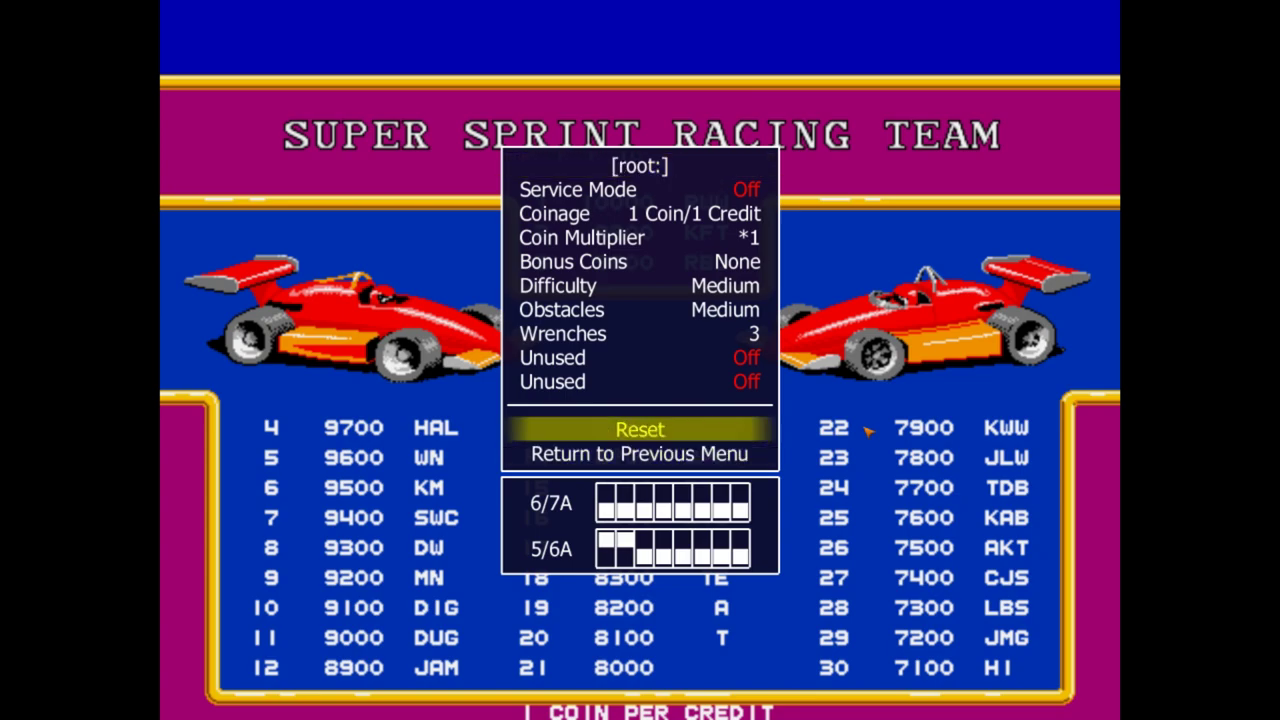
key("Down")
key("Return")
key("Up")
key("Return")
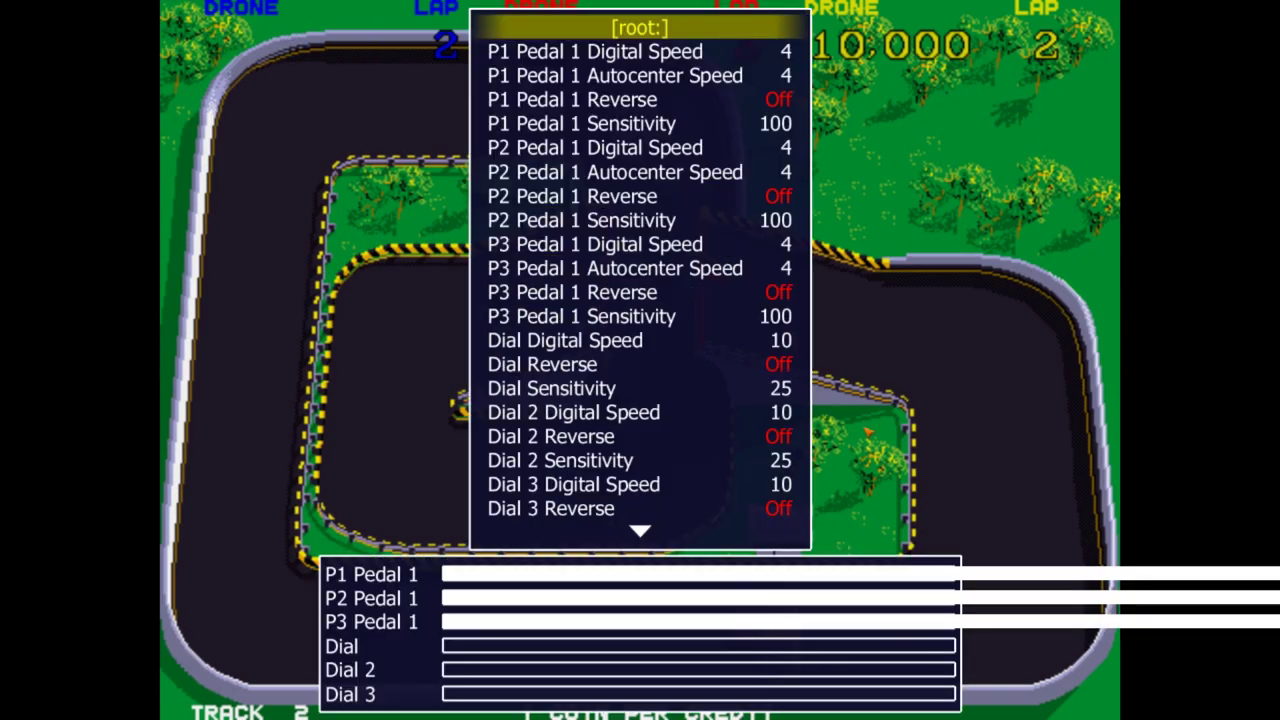
key("Up")
key("Return")
key("Up")
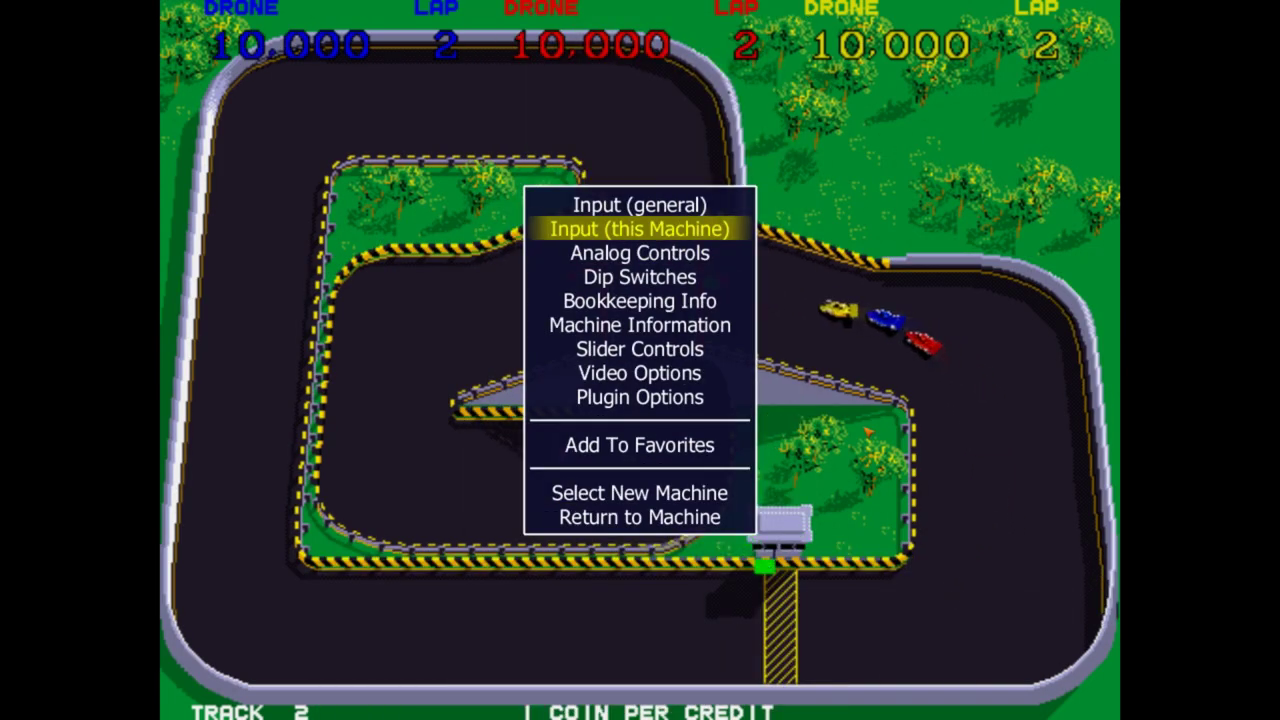
- Clear the machine's input mappings and bind P1 Pedal 1 Analog Inc to Joy 1 A
key("Return")
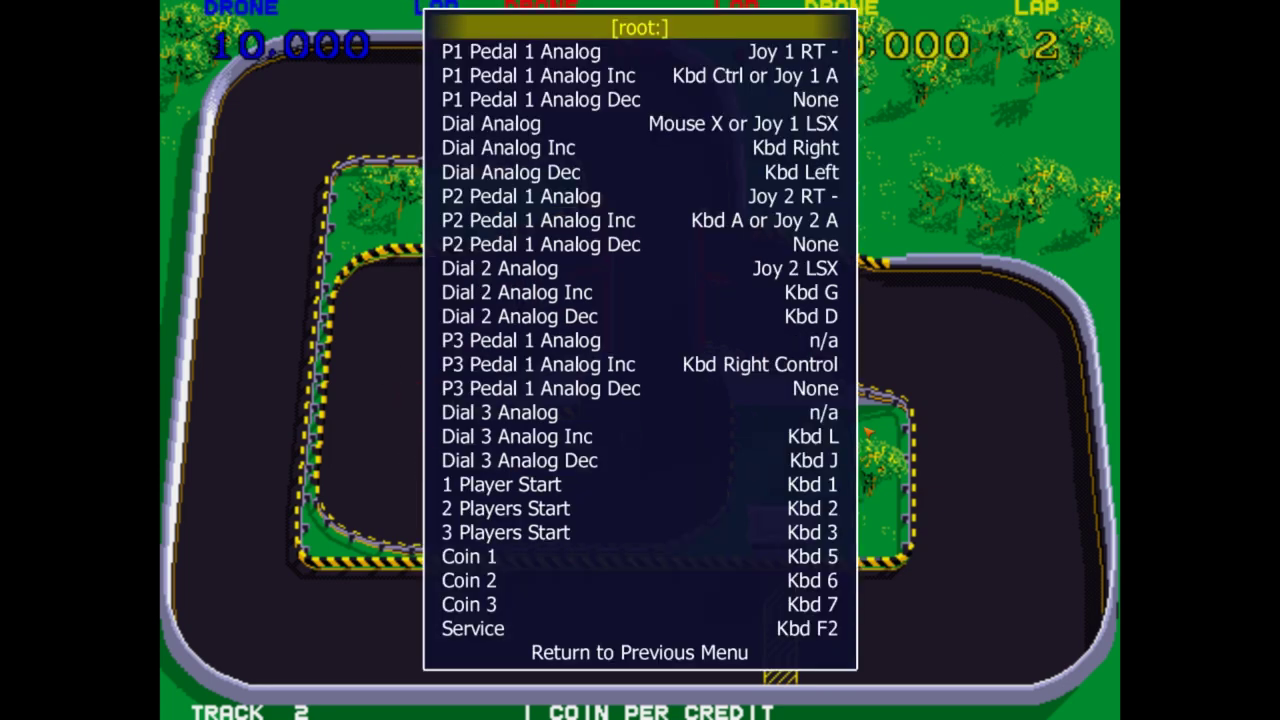
key("Down")
key("Delete")
key("Delete")
key("Delete")
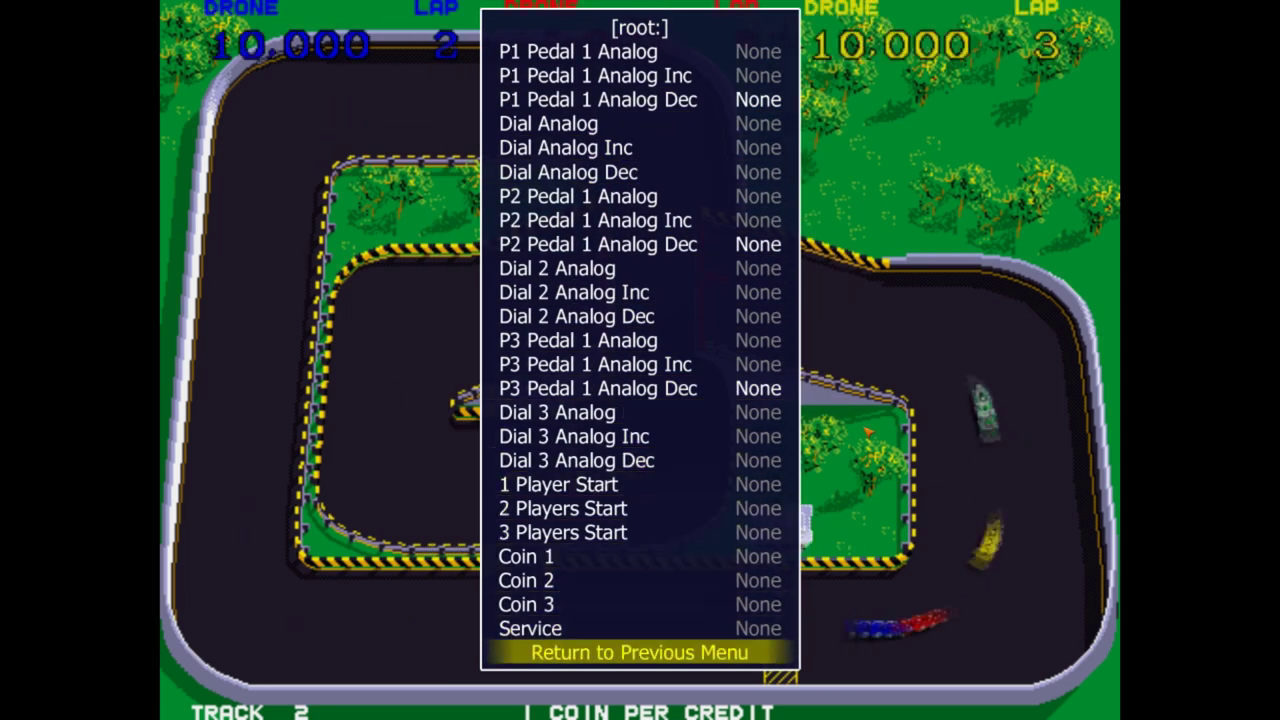
key("Down")
key("Down")
key("Down")
key("Up")
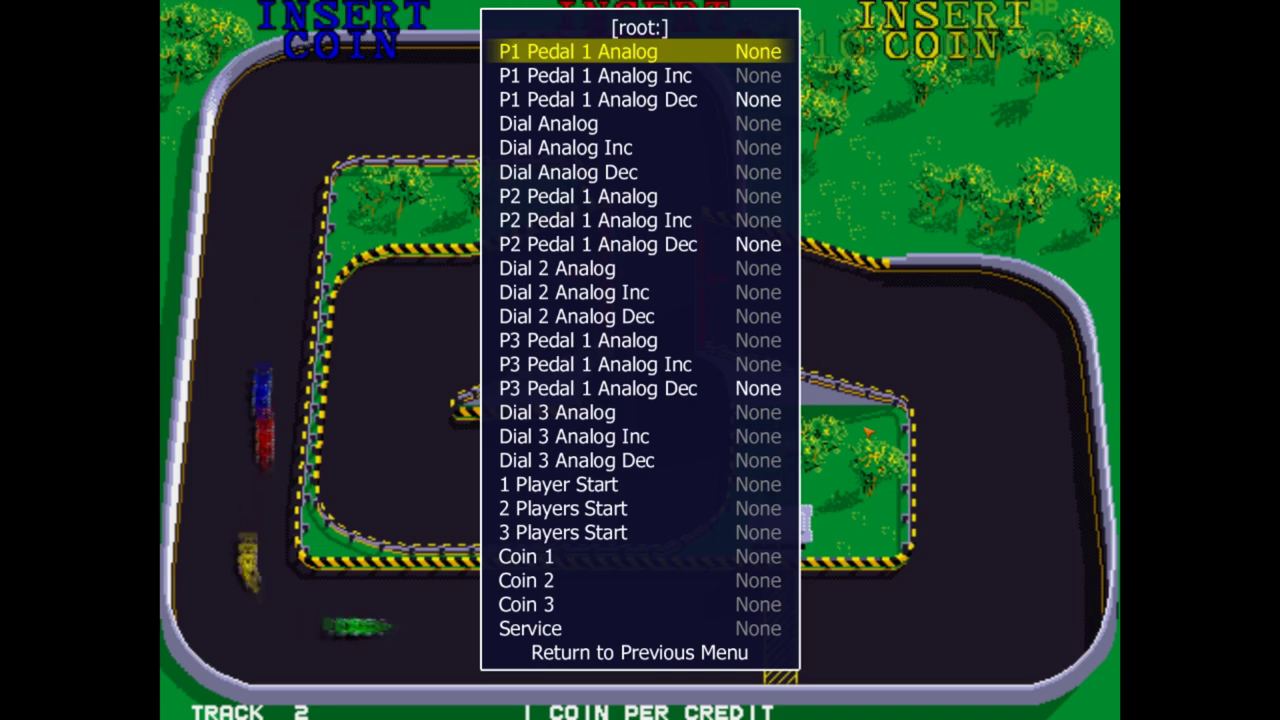
key("Down")
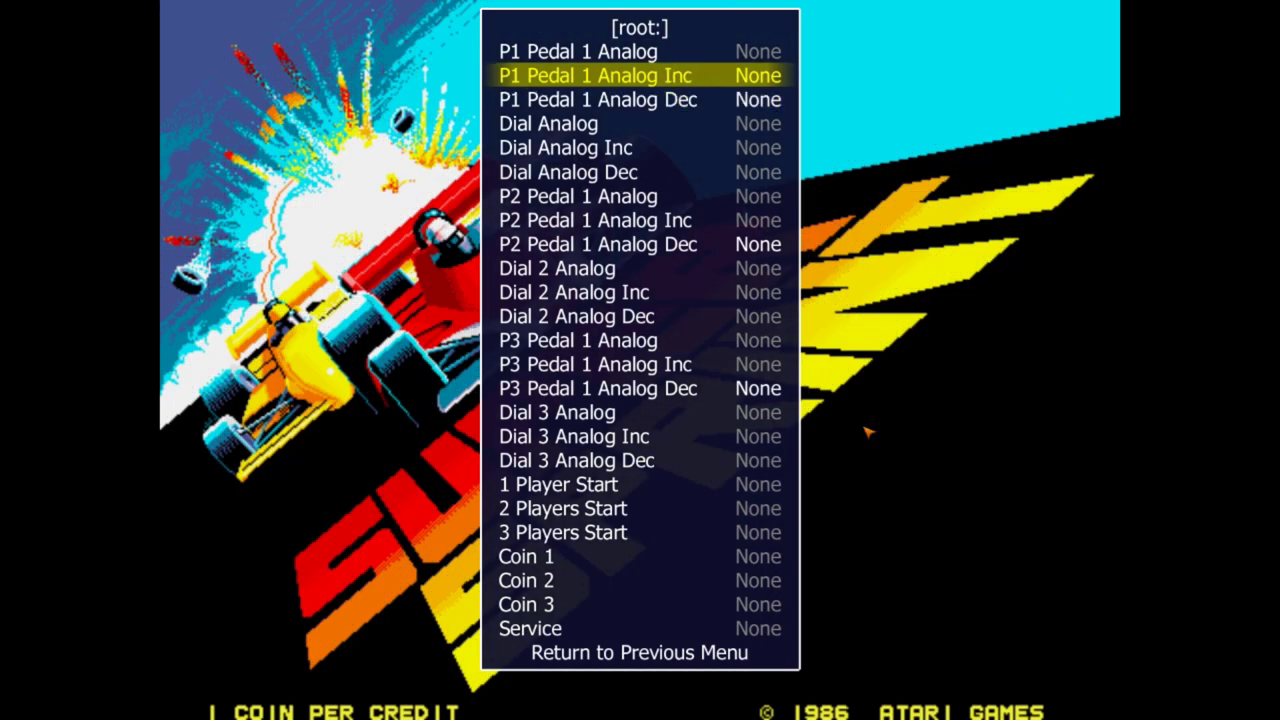
key("Return")
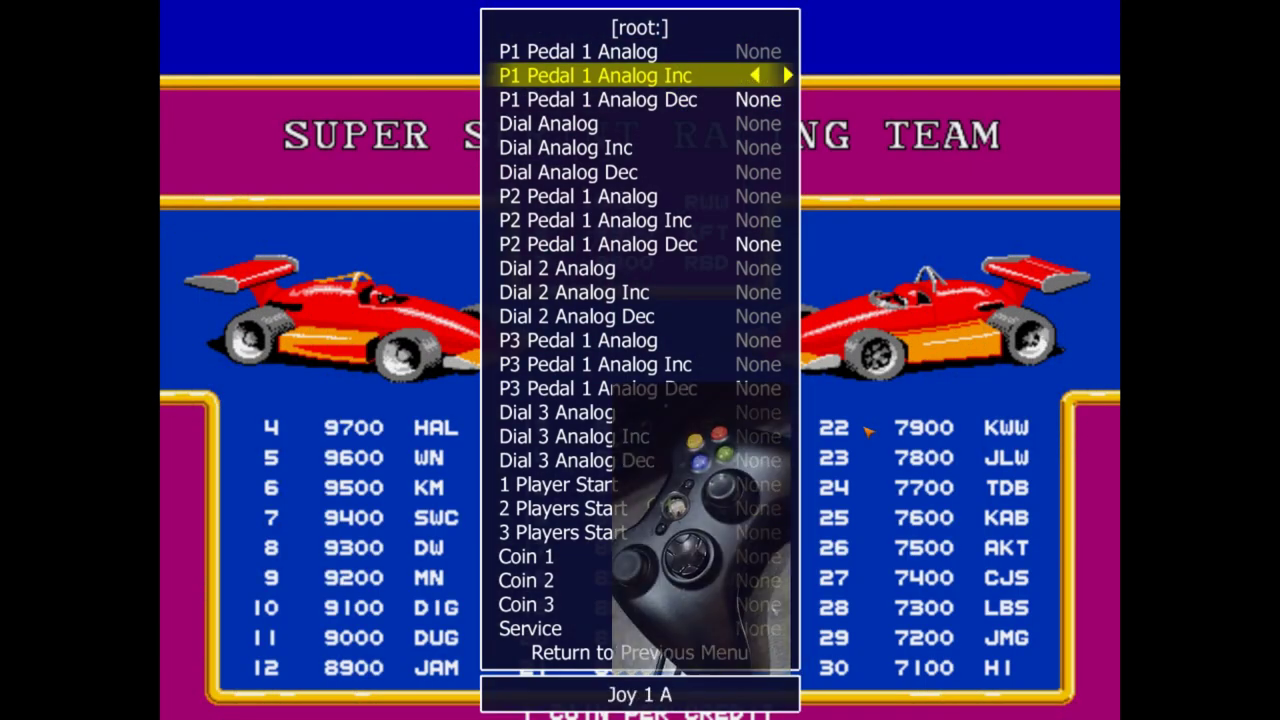
- Bind P1 dial to Joy 1 DPAD Right/Left, P2 pedal to Joy 2 A, P2 dial to Joy 2 DPAD Right/Left
key("Down")
key("Down")
key("Return")
key("Right")
key("Return")
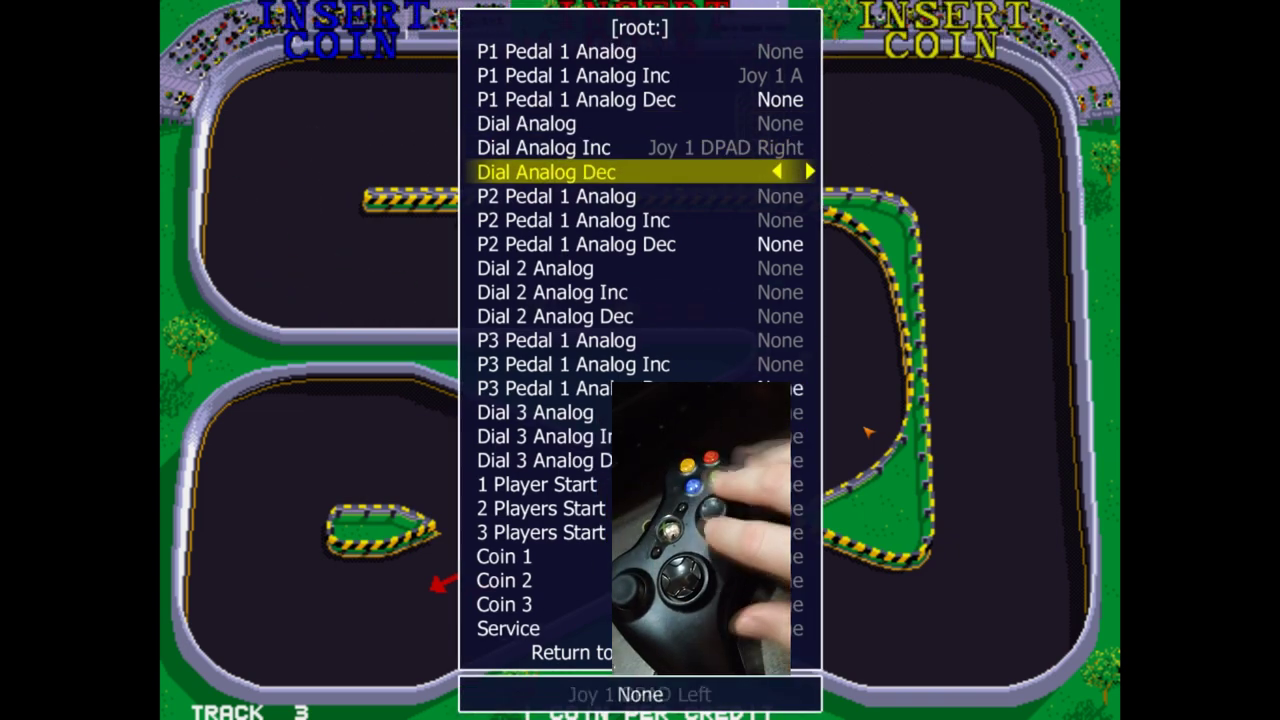
key("Left")
key("Down")
key("Return")
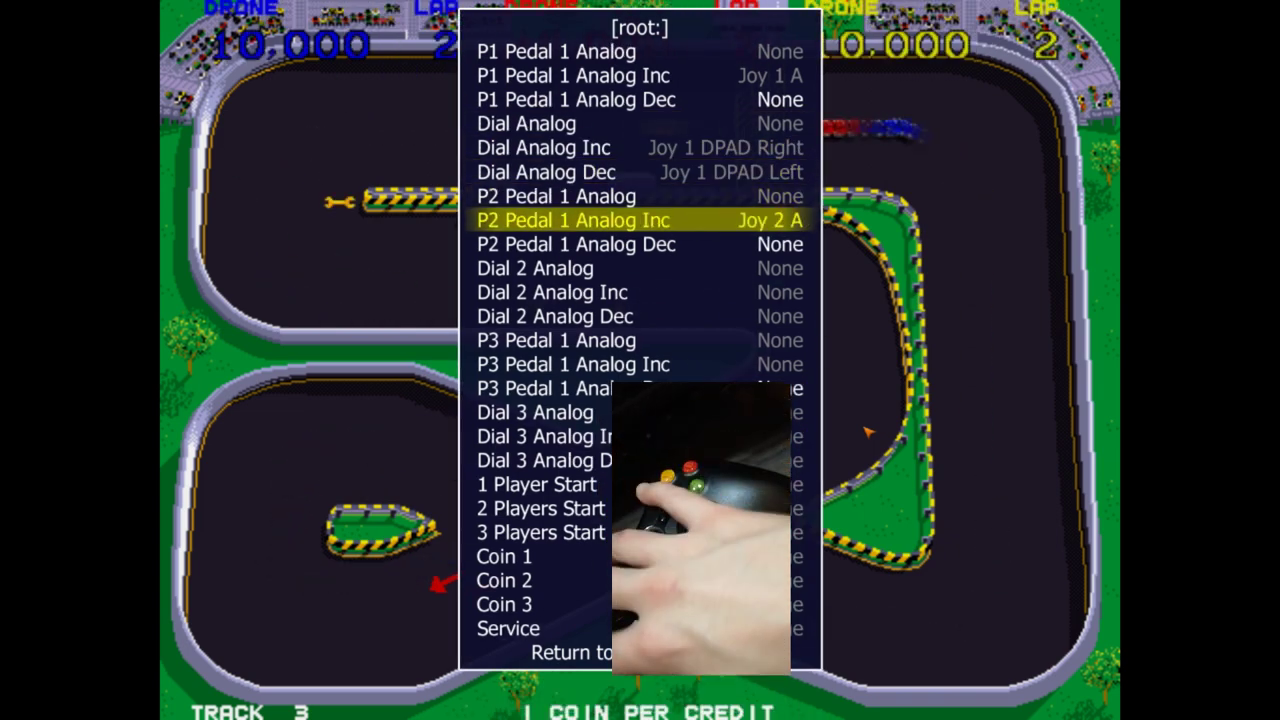
key("Down")
key("Down")
- Bind 1/2 Player Start to Joy 1/2 Start and Coin 1/2 to Joy 1/2 Back, then resume the game
key("Down")
key("Return")
key("Right")
key("Down")
key("Return")
key("Left")
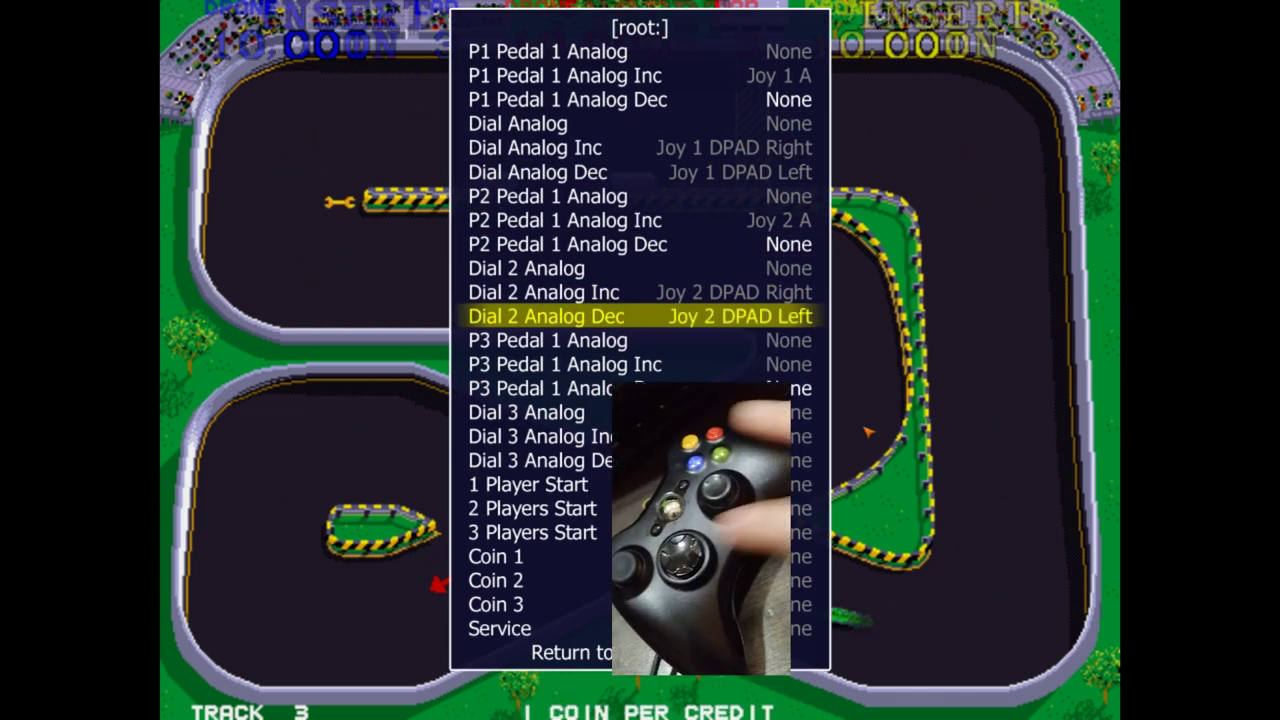
key("Down")
key("Down")
key("Down")
key("Down")
key("Down")
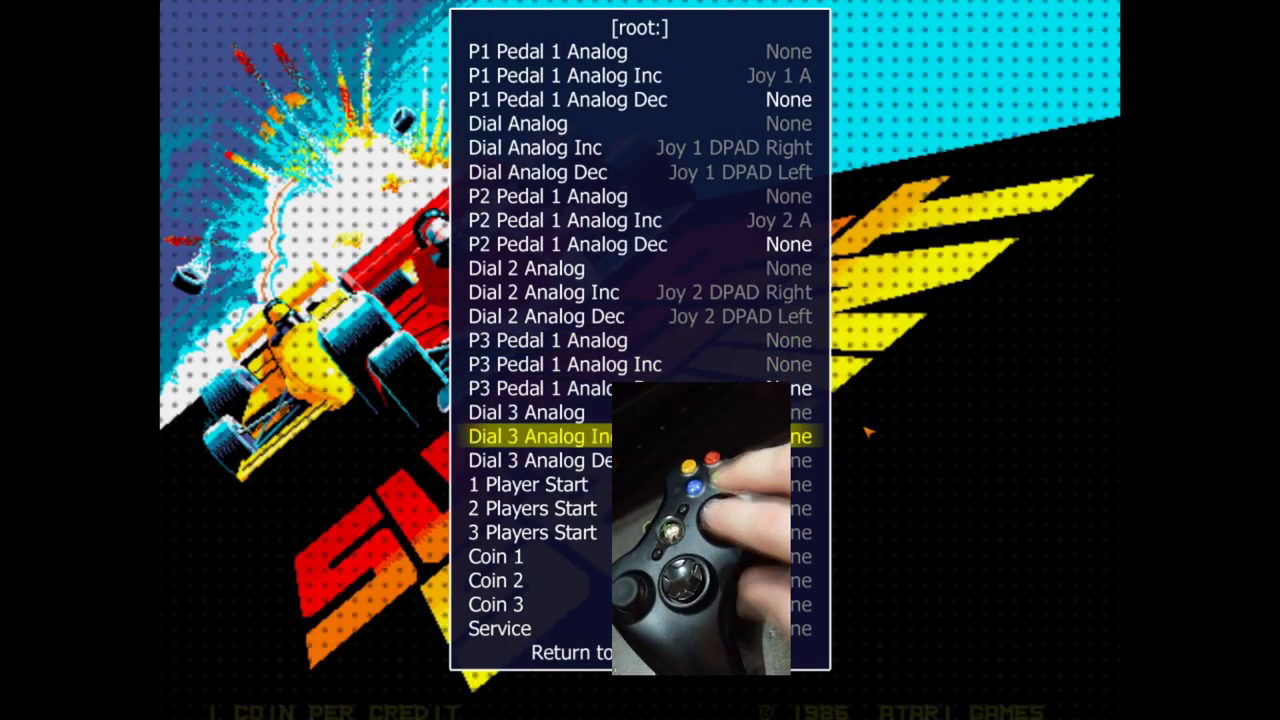
key("Return")
key("Return")
key("Down")
key("Return")
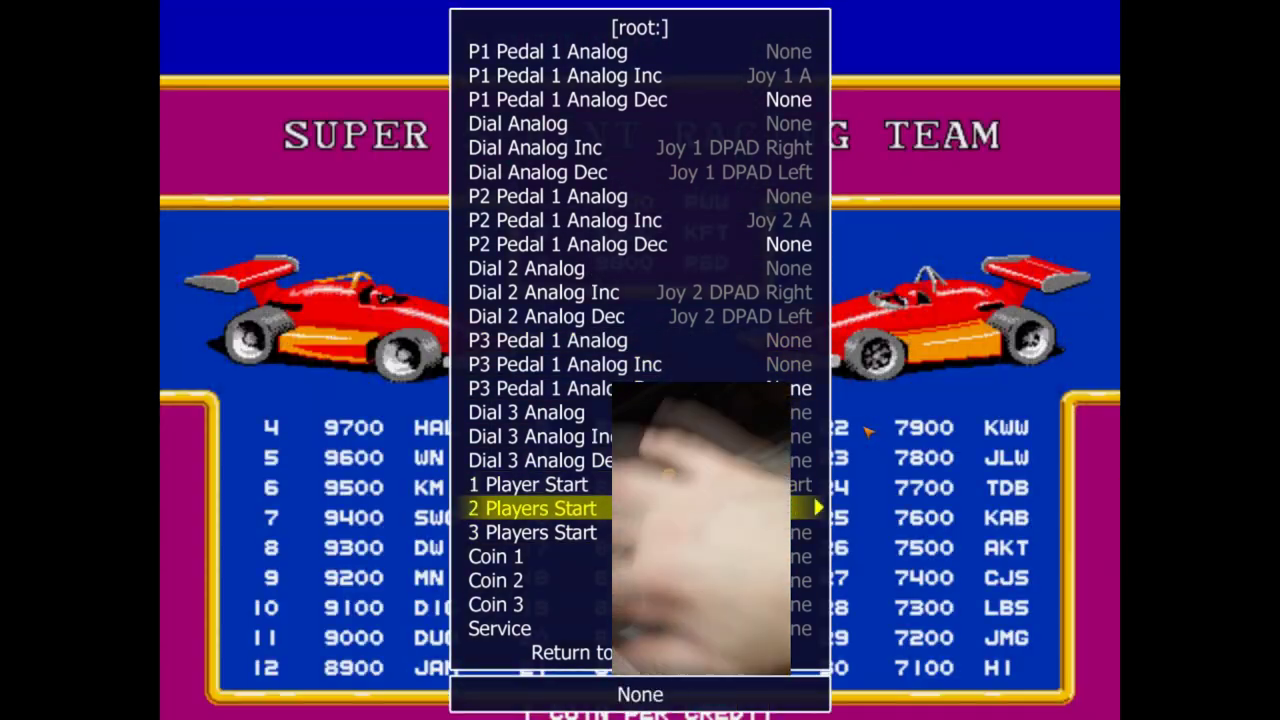
key("Return")
key("Down")
key("Down")
key("Return")
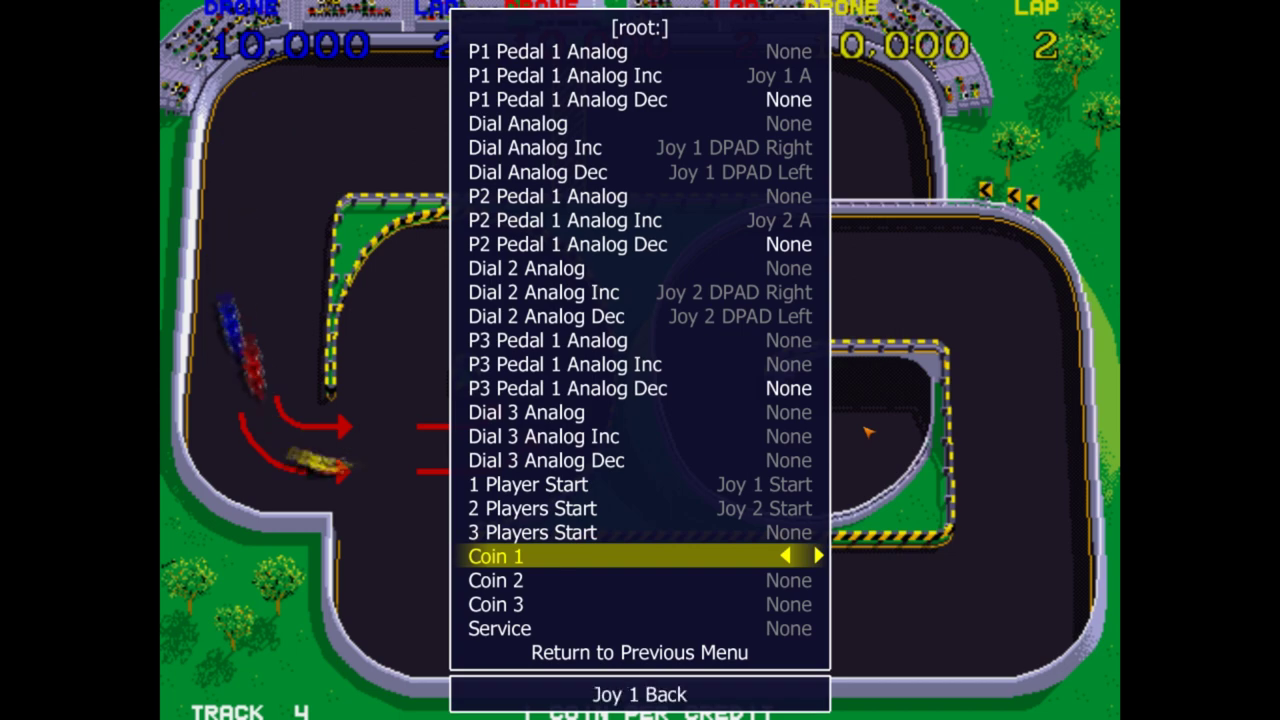
key("Down")
key("Down")
key("Down")
key("Down")
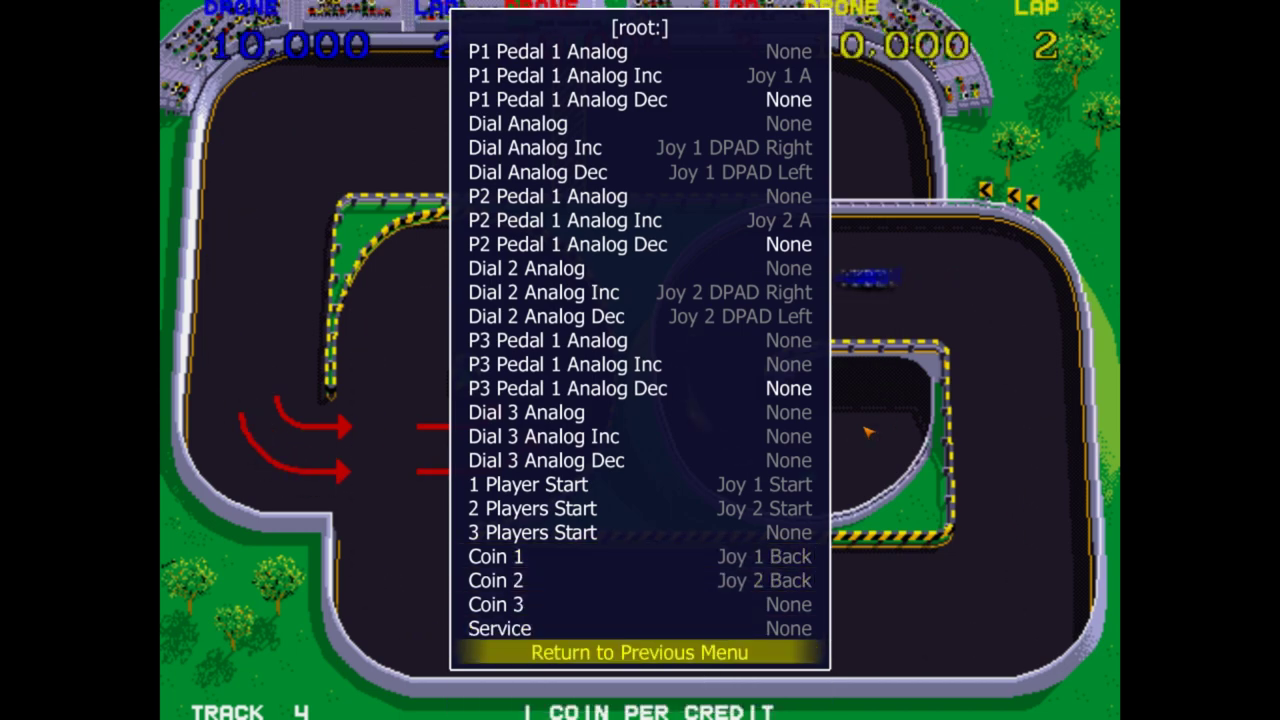
key("Return")
key("Tab")
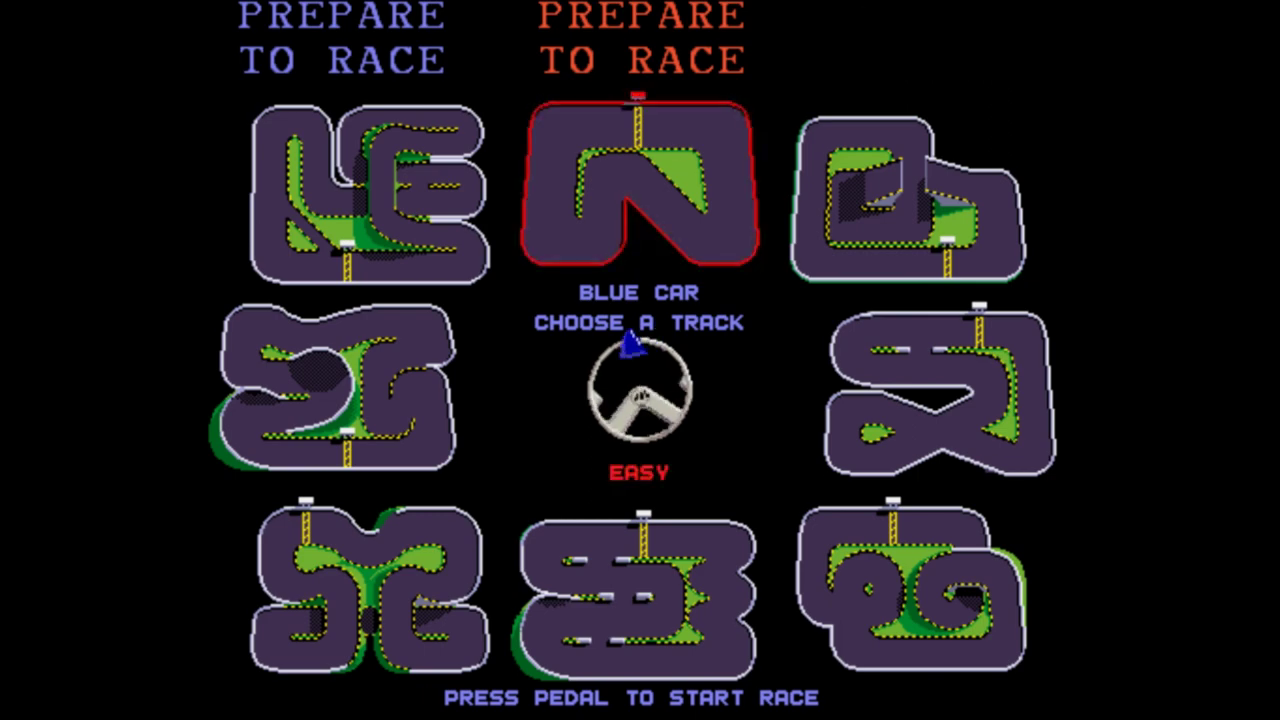
- Start a race on Track 1 and steer the blue car around the course
key("ctrl")
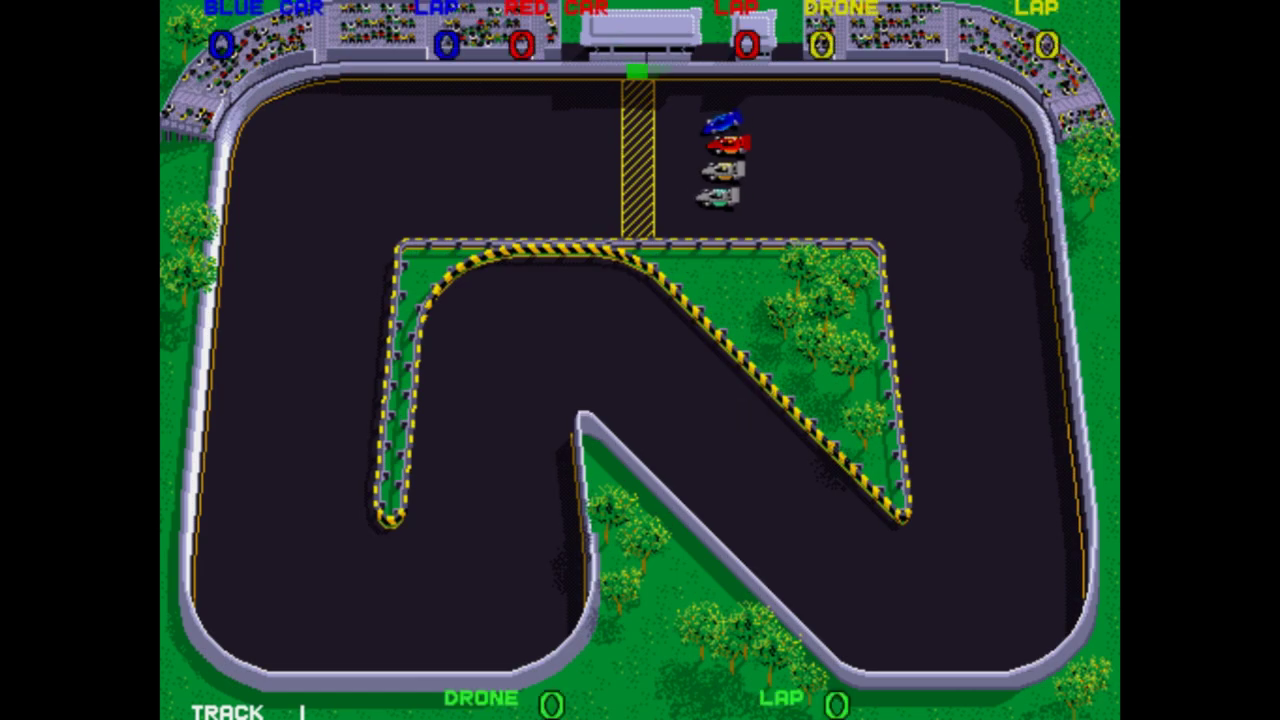
key("ctrl")
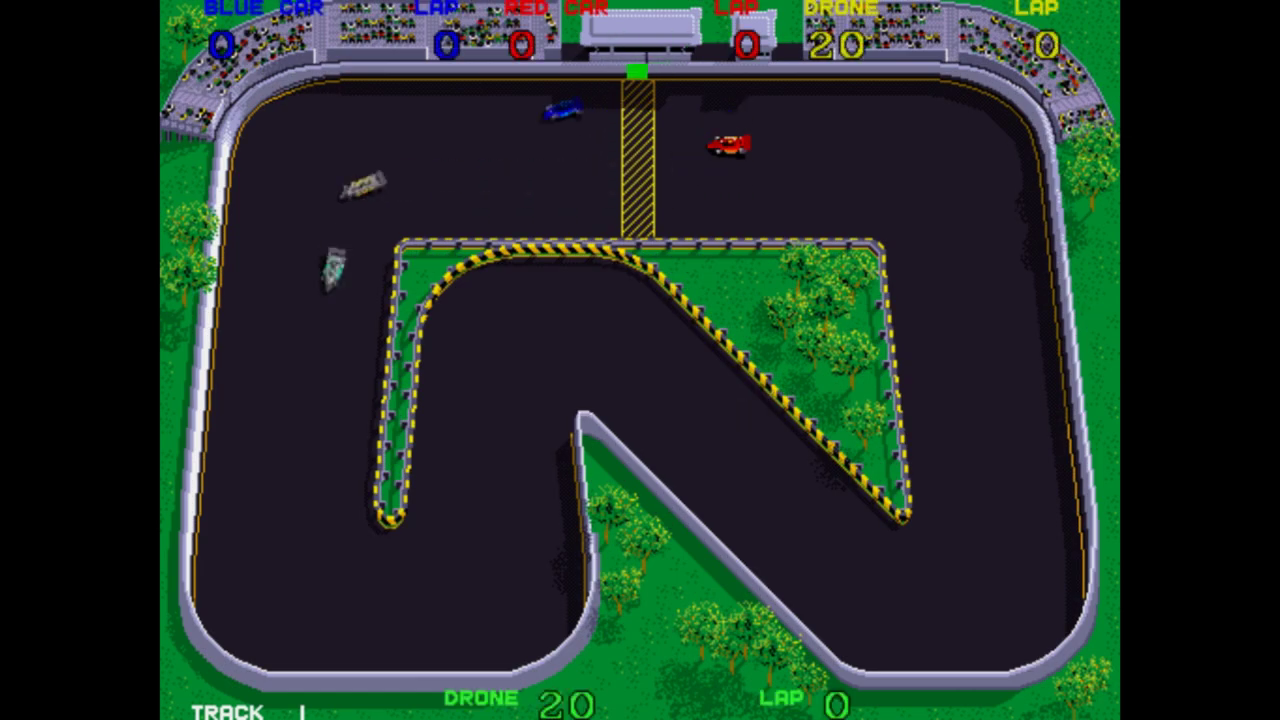
key("Left")
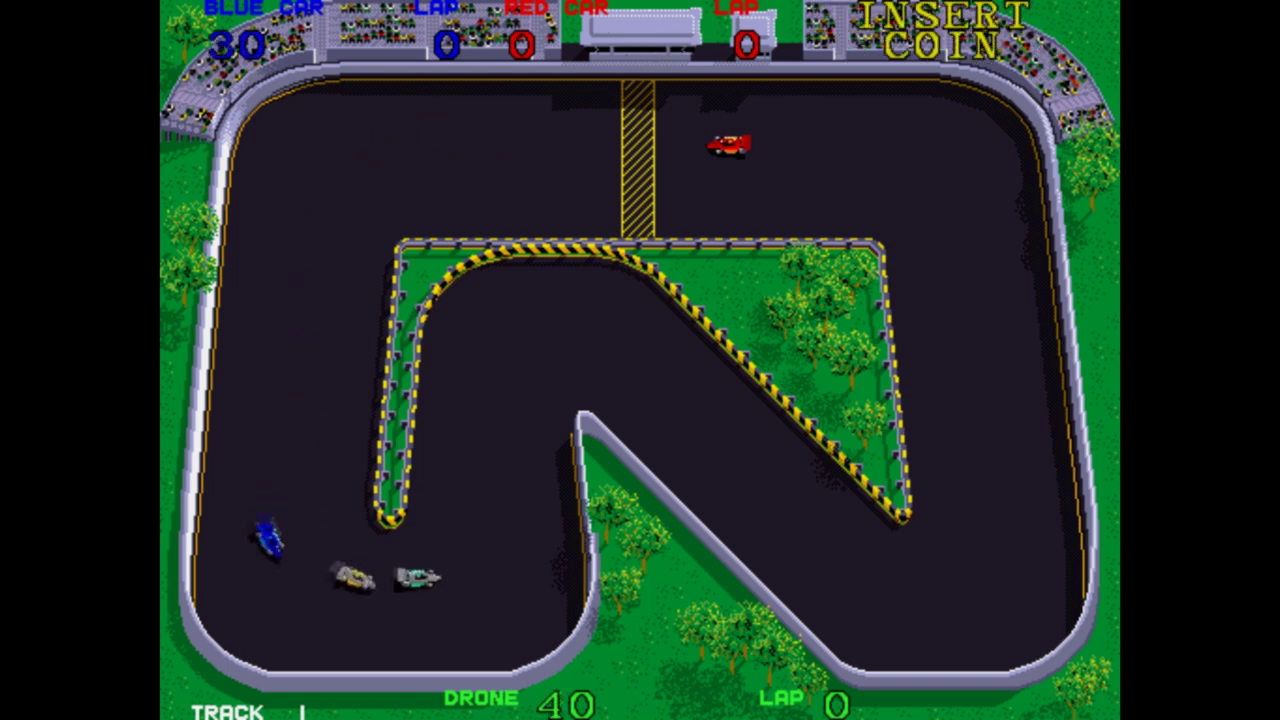
key("Left")
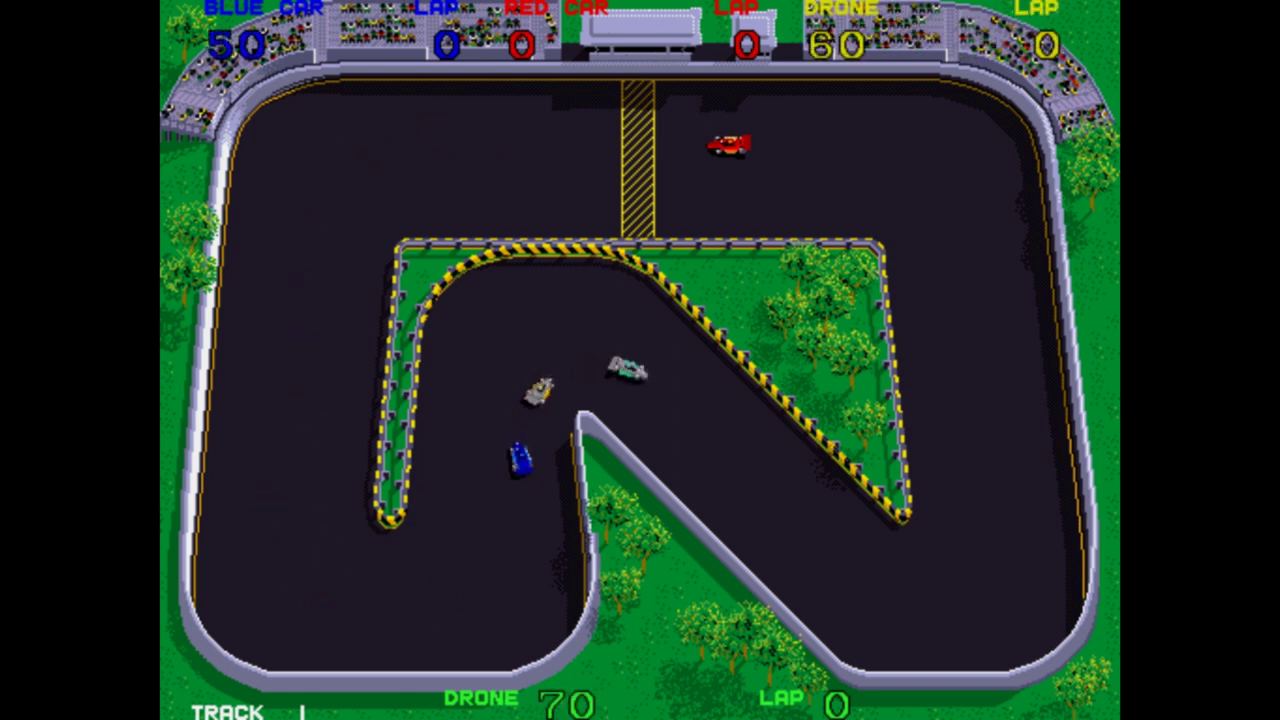
key("Right")
key("Right")
key("Left")
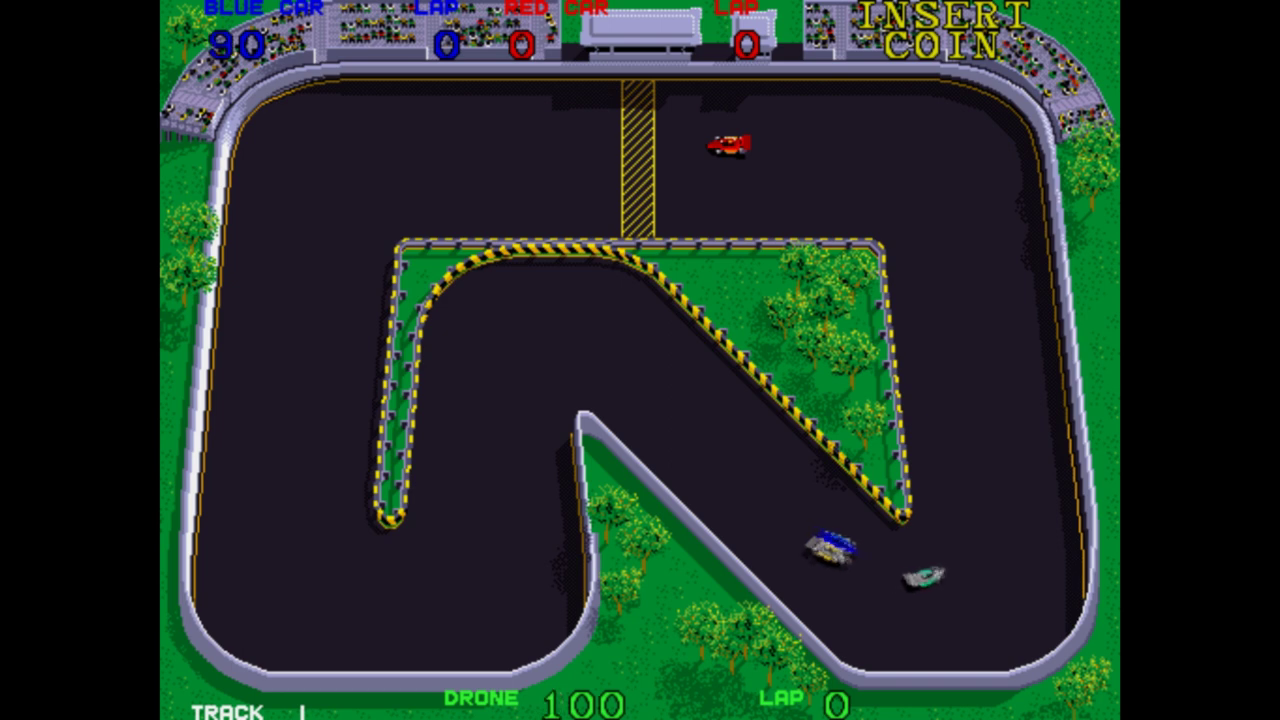
key("Right")
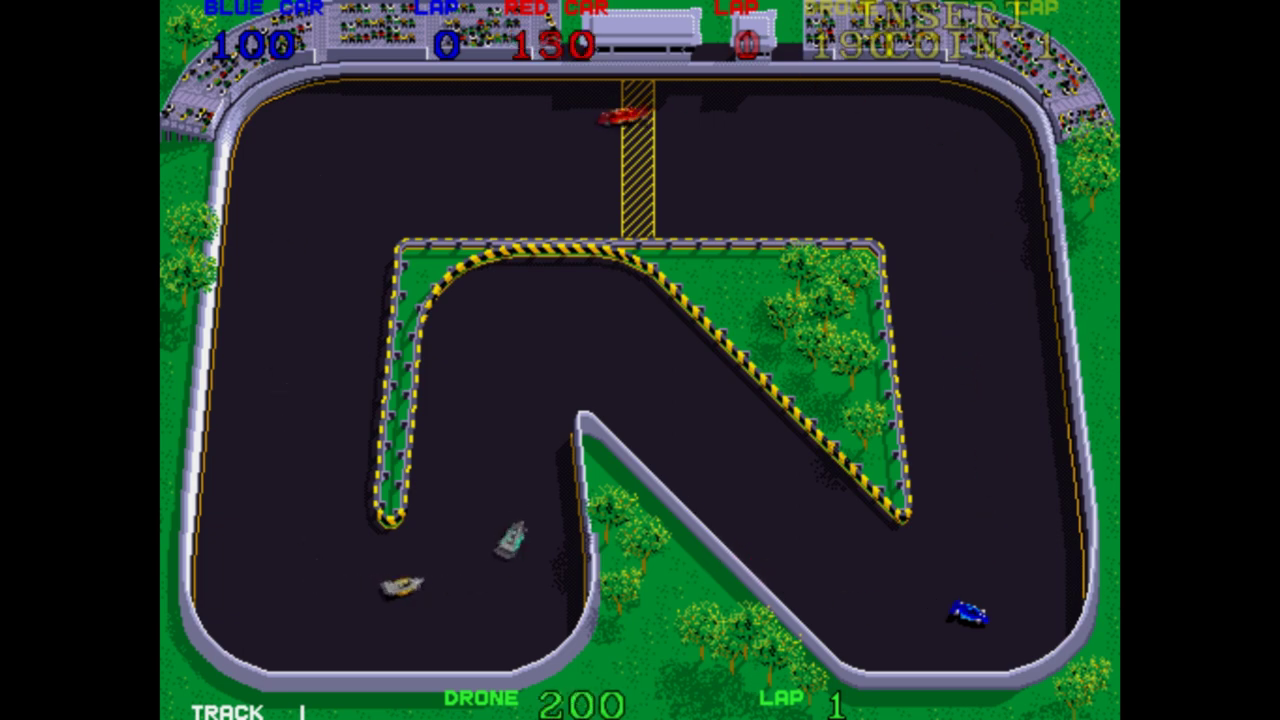
right_click(634, 553)
- Copy ssprint.cfg over the older copy in mcgames\ssprint and open it in Notepad++
left_click(500, 674)
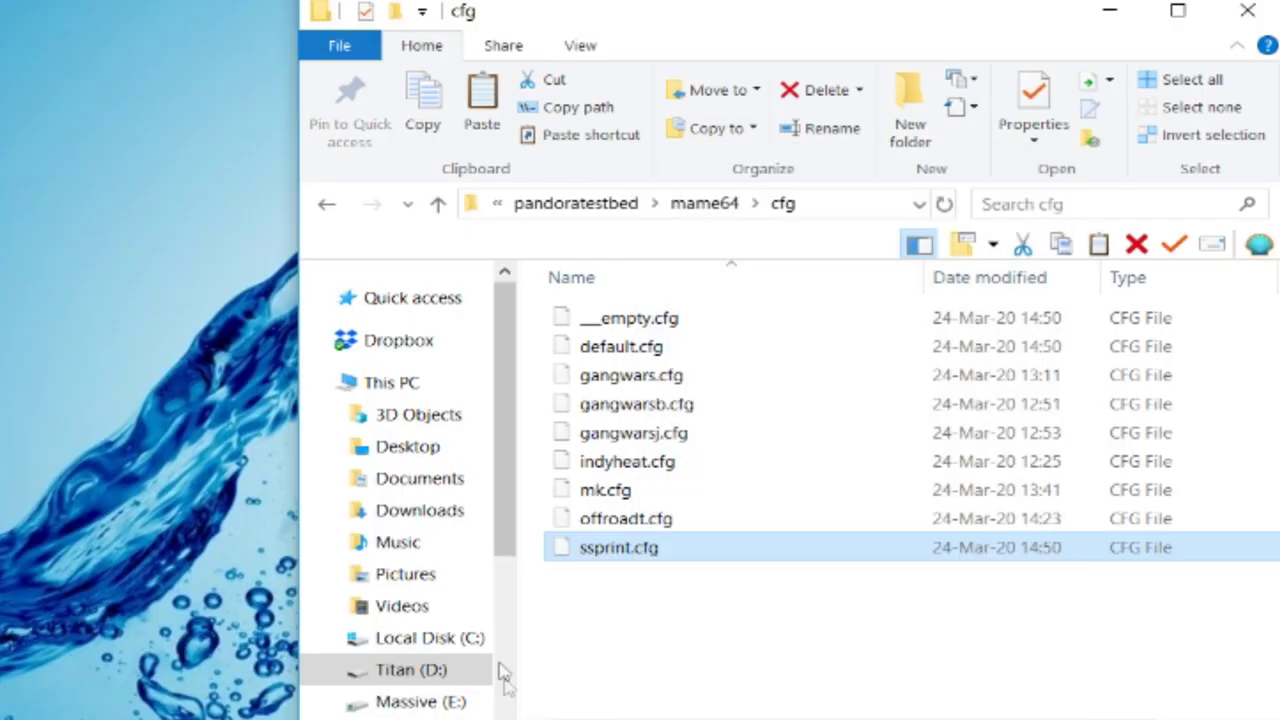
scroll(500, 674, "down", 3)
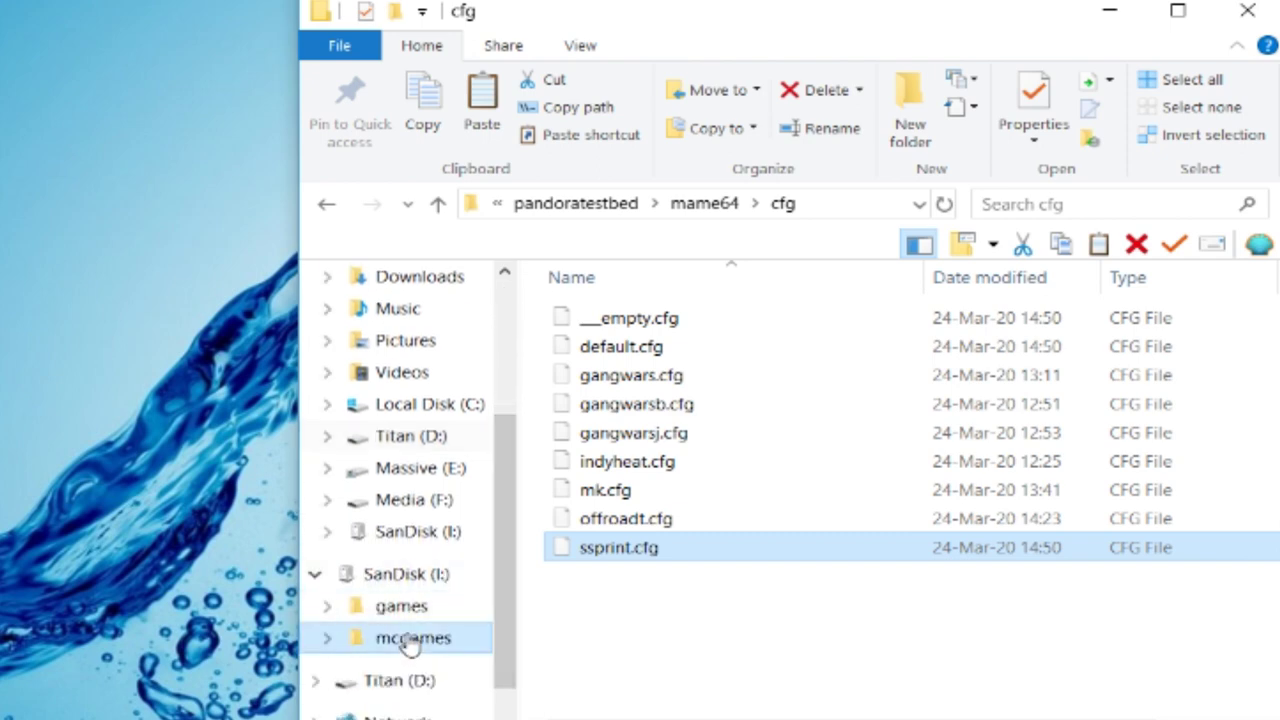
left_click(375, 637)
double_click(617, 434)
right_click(690, 520)
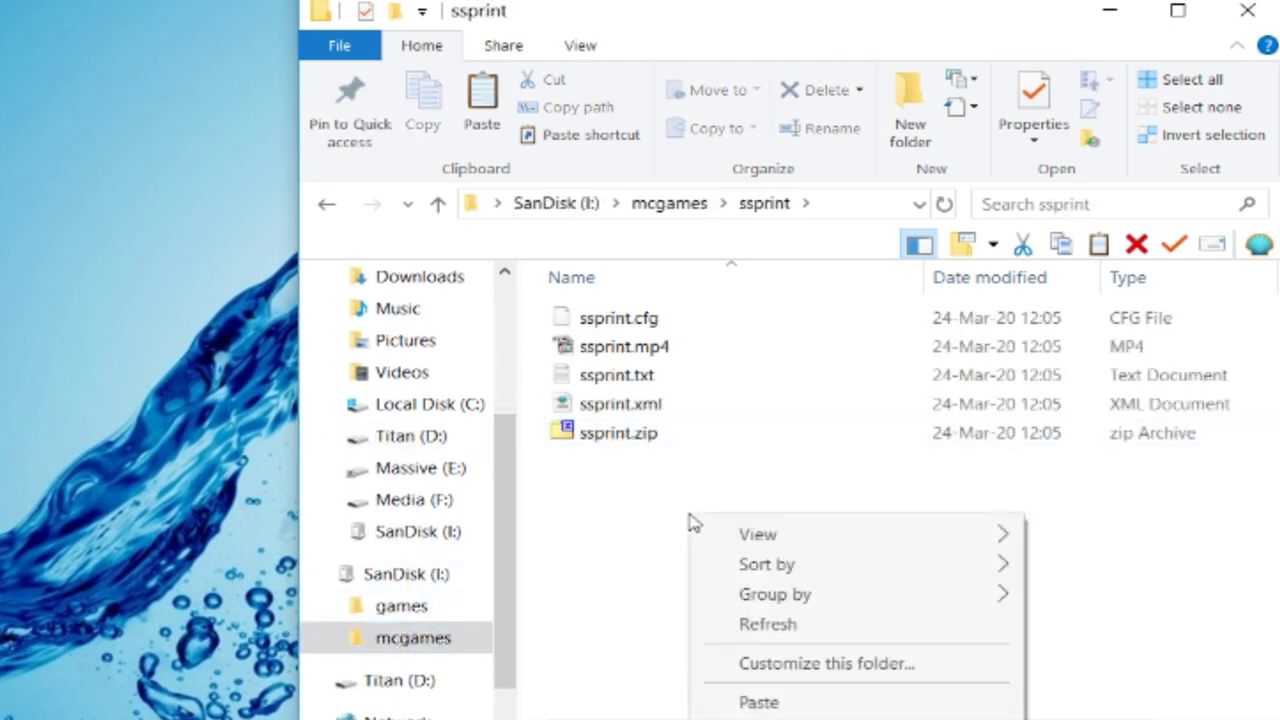
left_click(790, 700)
left_click(443, 316)
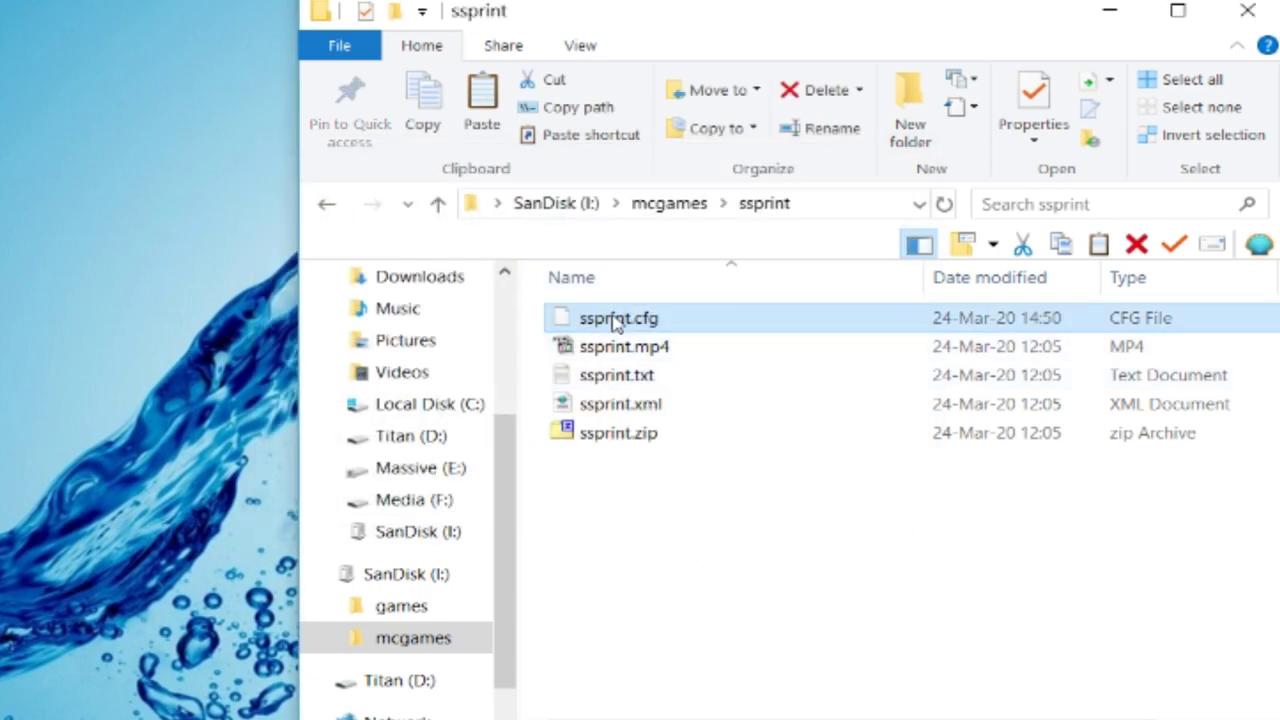
right_click(612, 317)
left_click(740, 335)
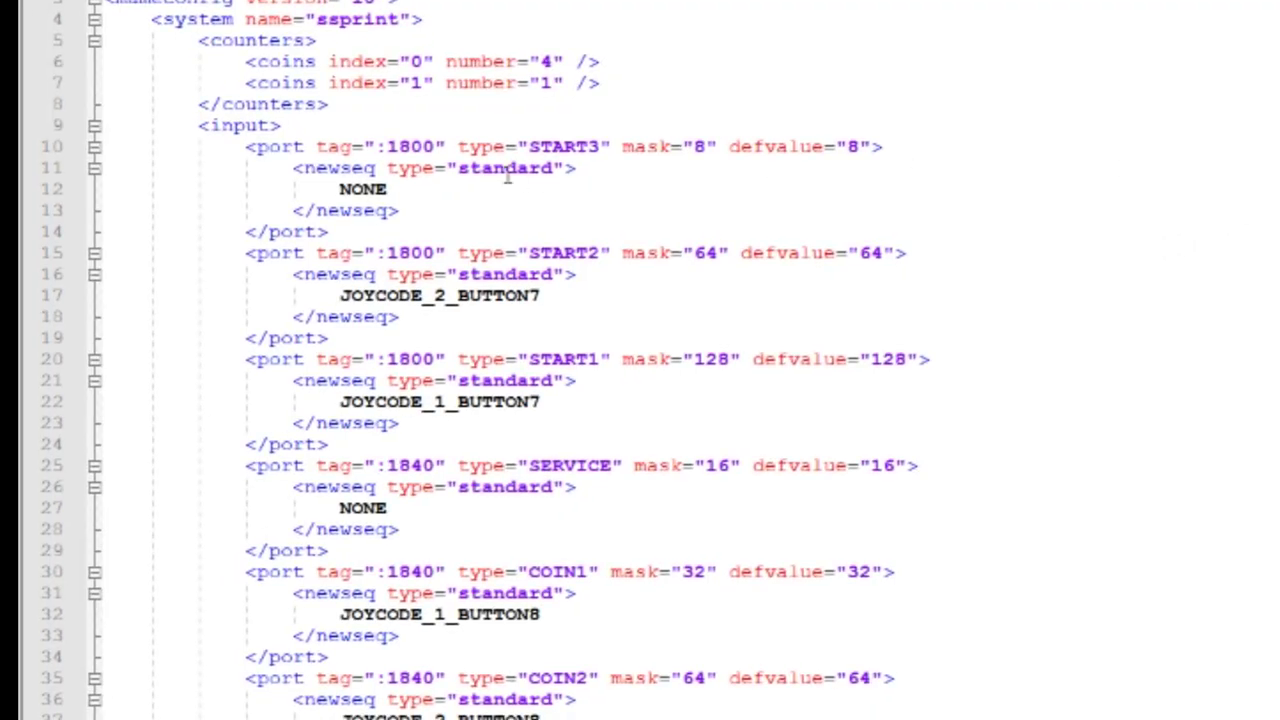
left_click(386, 147)
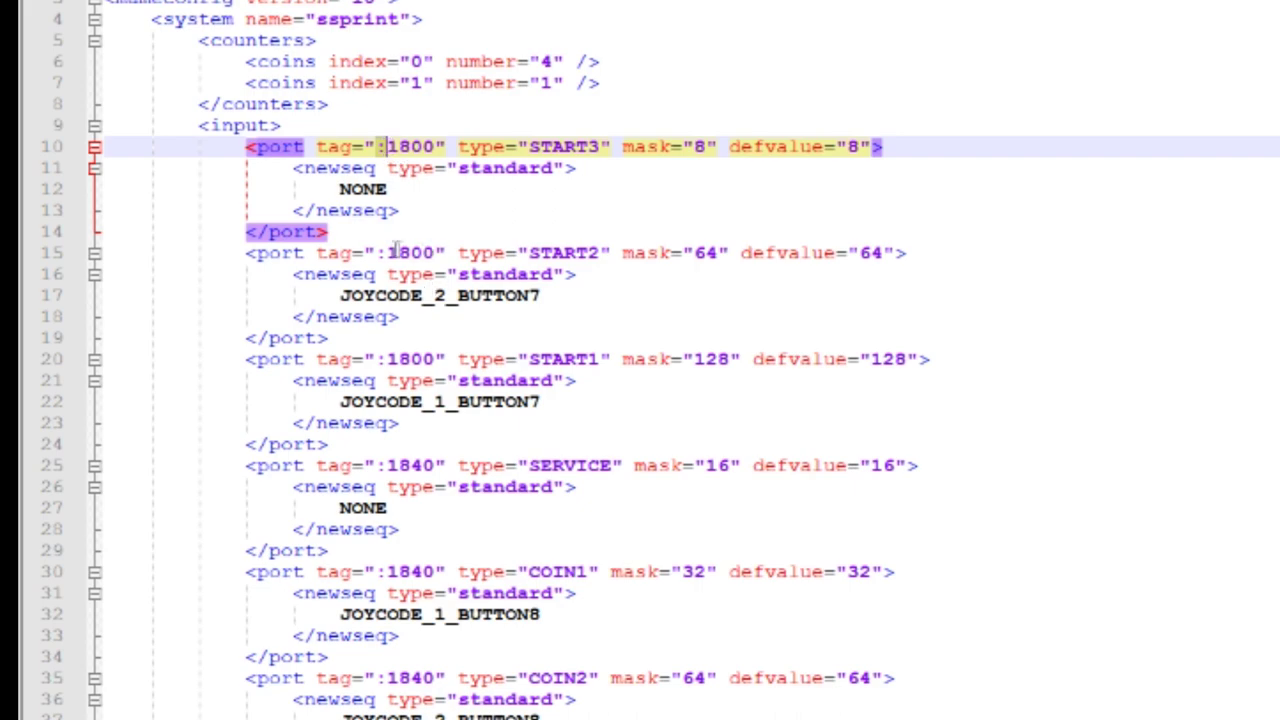
scroll(541, 397, "down", 17)
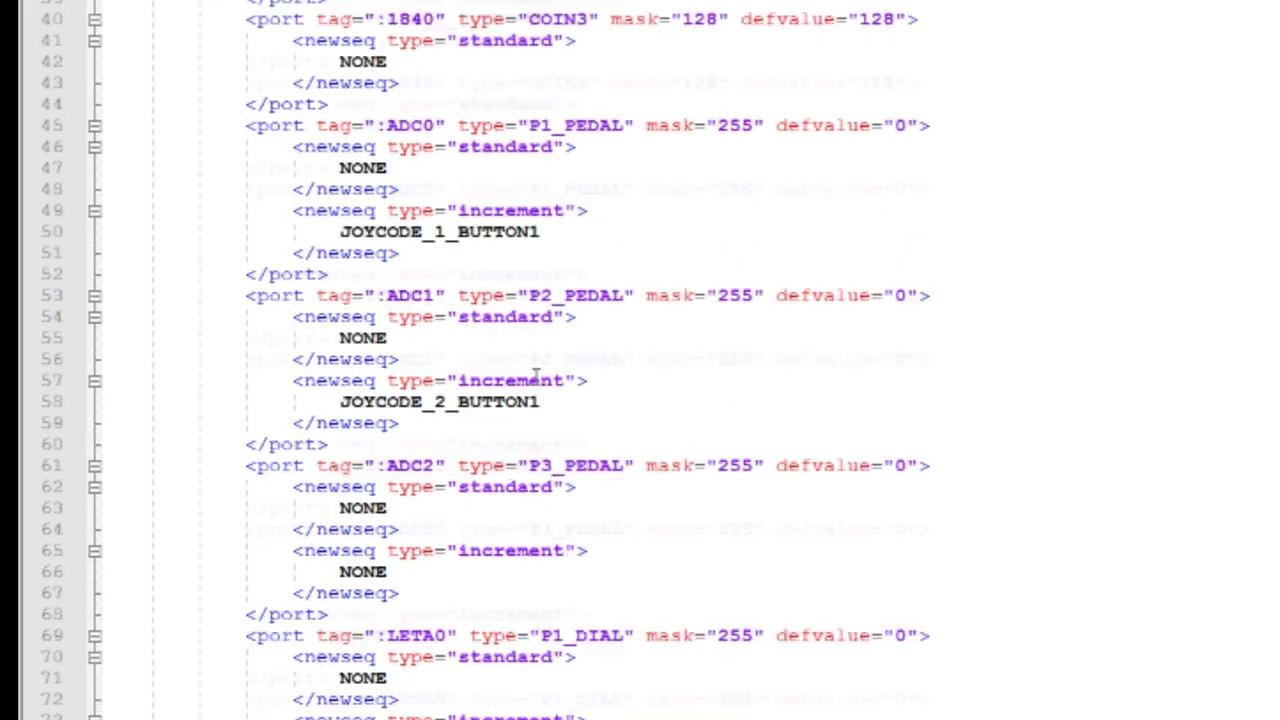
scroll(529, 371, "down", 3)
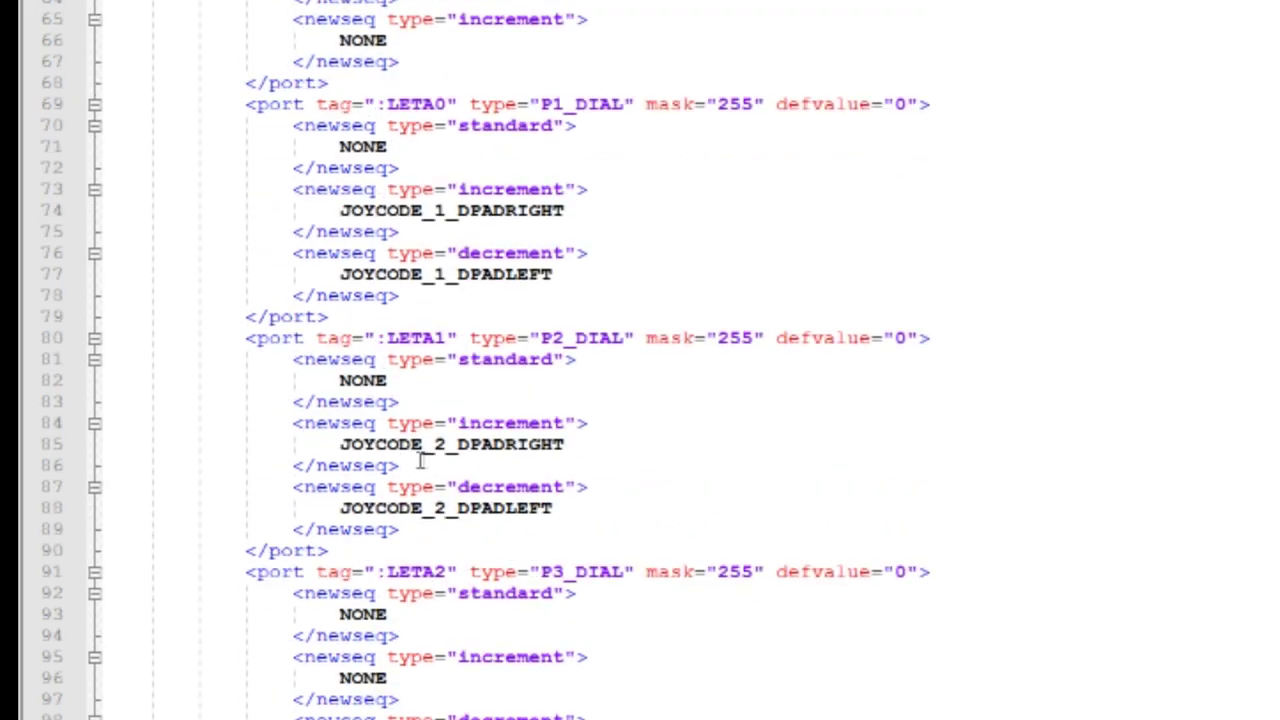
scroll(421, 460, "up", 20)
left_click(352, 166)
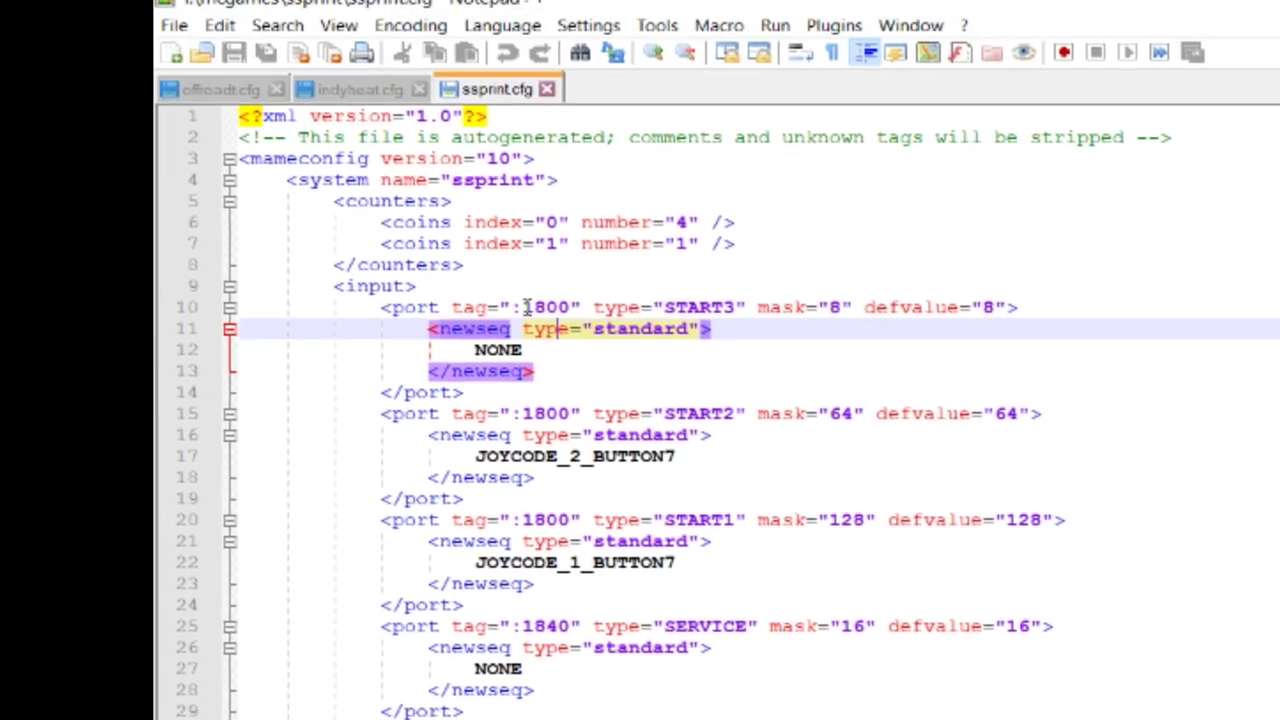
left_click(665, 478)
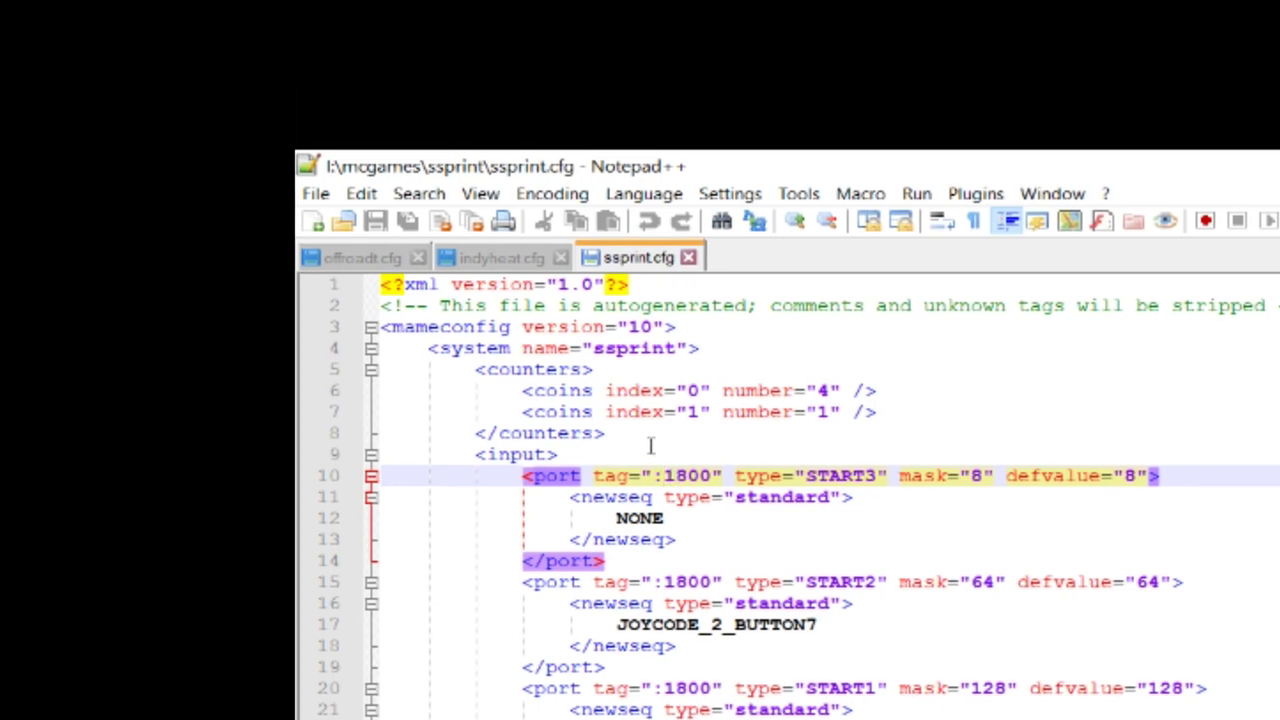
left_click(650, 450)
- Strip the leading colon from all 13 matching port tags with Replace All, then close the Replace dialog
left_click(361, 193)
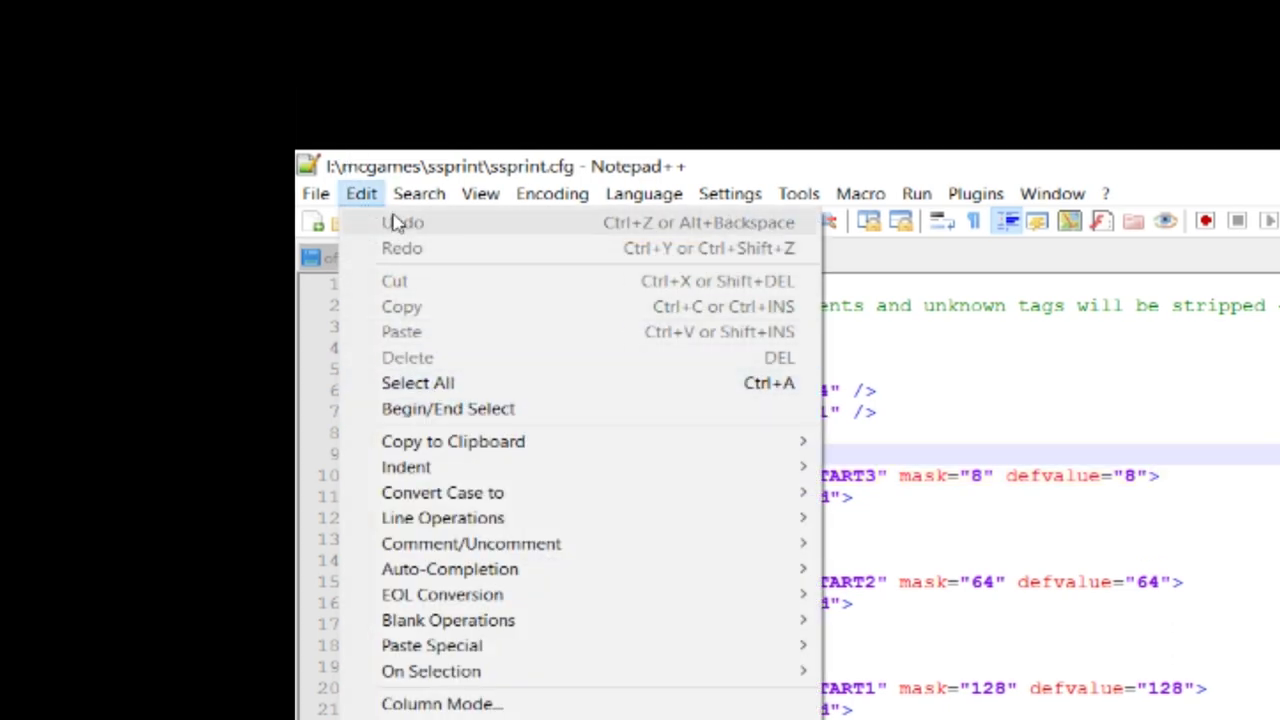
mouse_move(478, 195)
mouse_move(420, 193)
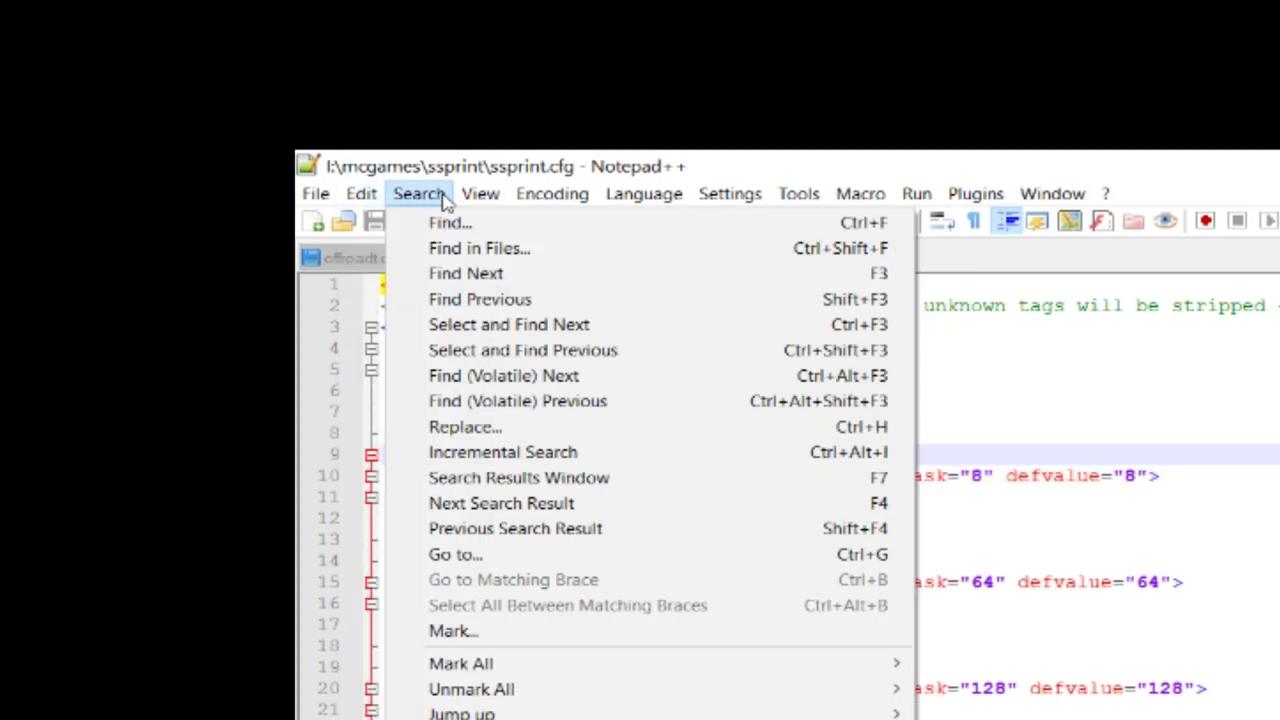
left_click(470, 426)
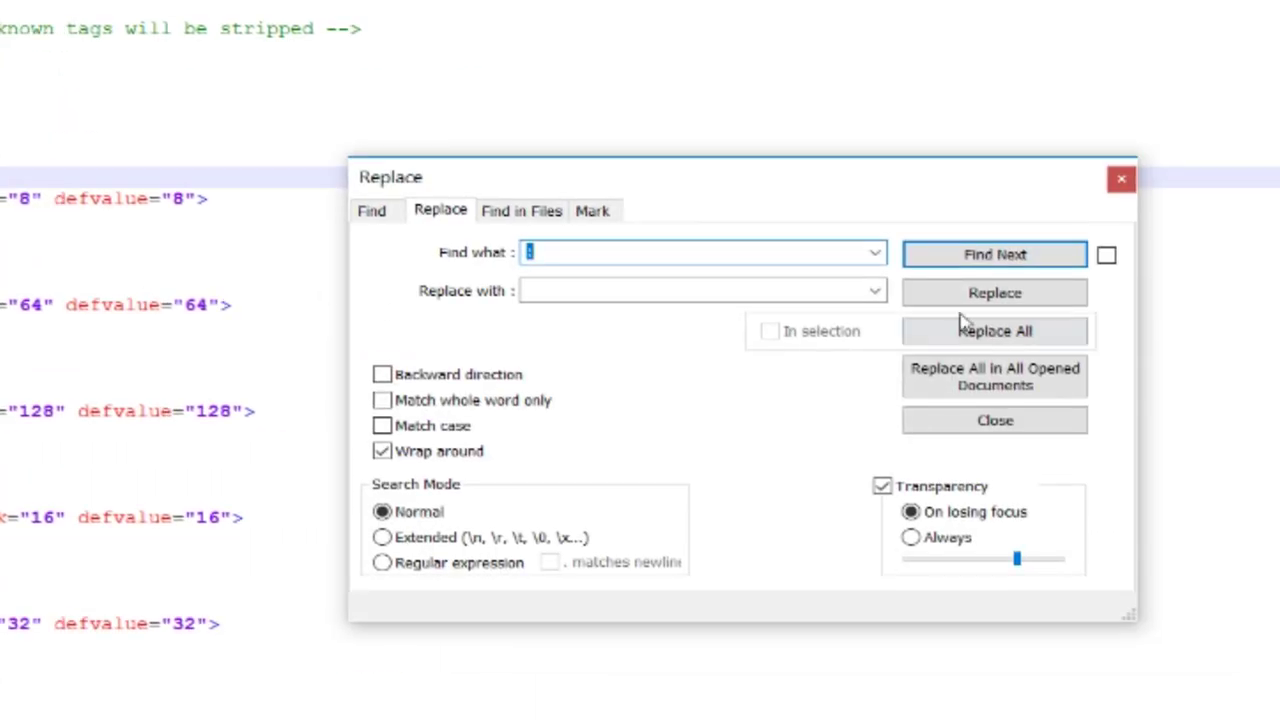
left_click(1025, 333)
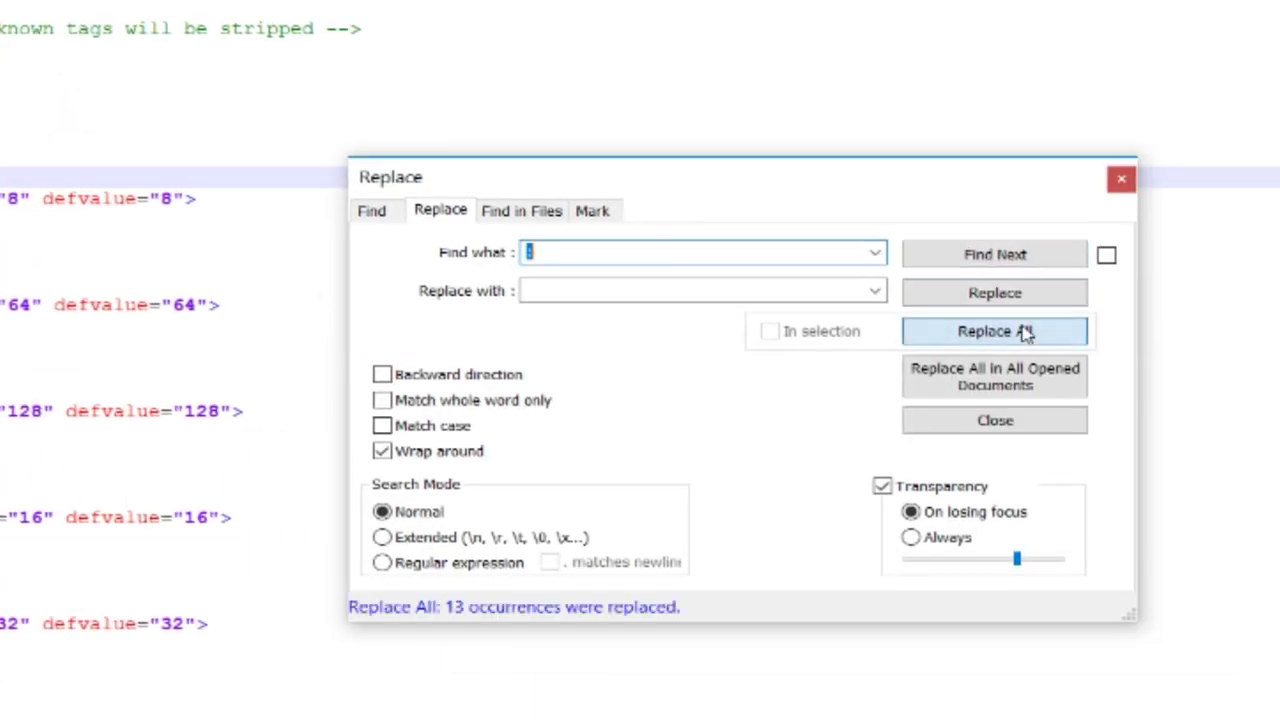
left_click(1112, 178)
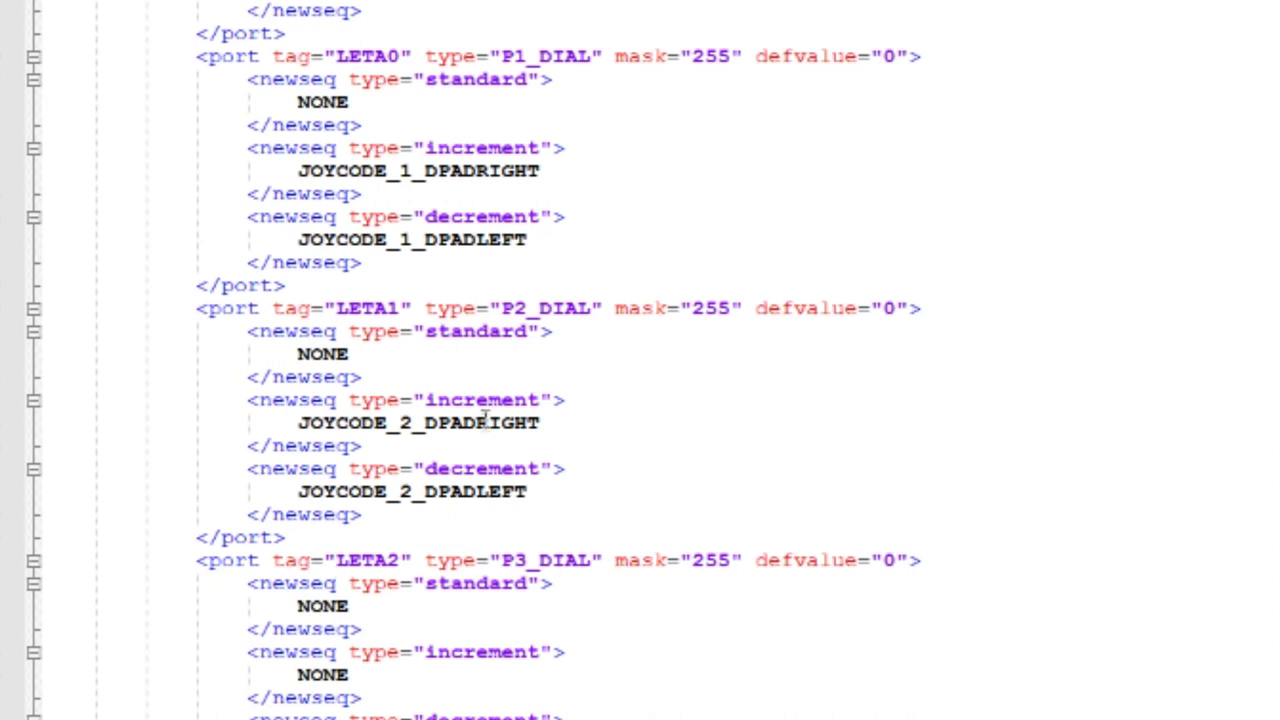
- Paste JOYCODE_2_DPADRIGHT over the NONE under LETA2's increment, undoing an edit to the wrong line
left_click_drag(300, 420, 553, 422)
key("ctrl+c")
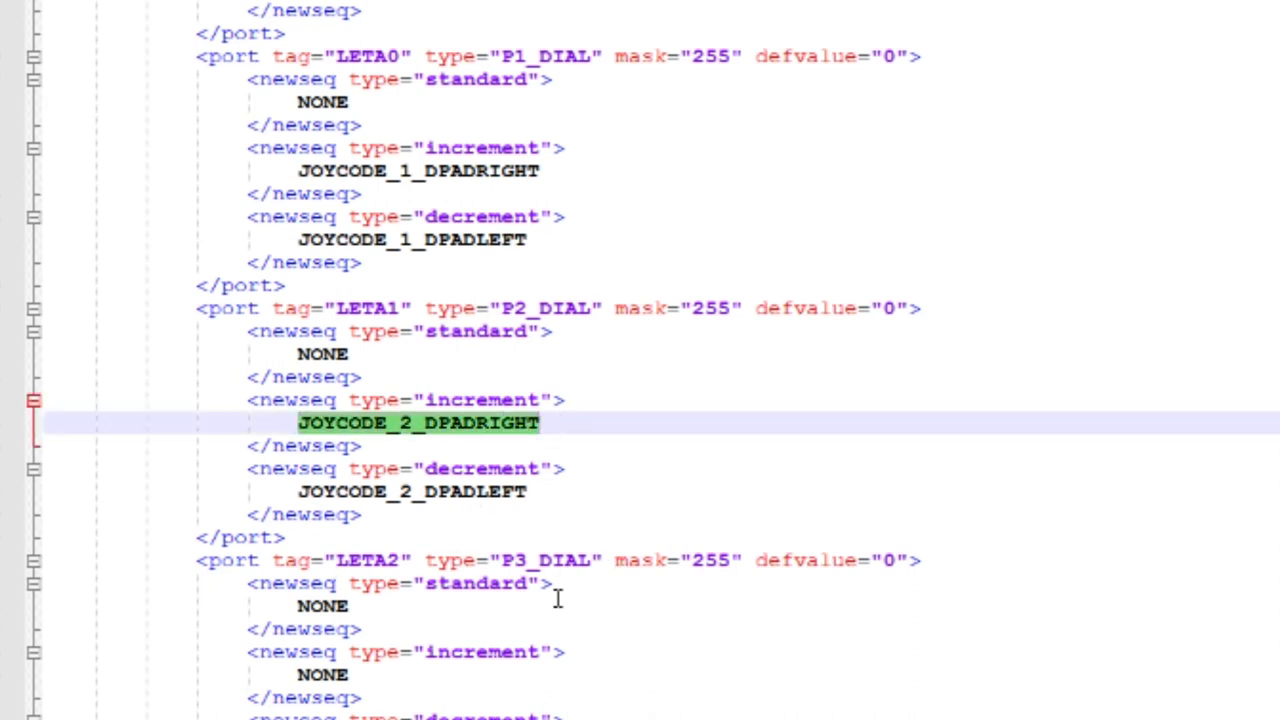
double_click(322, 674)
key("ctrl+v")
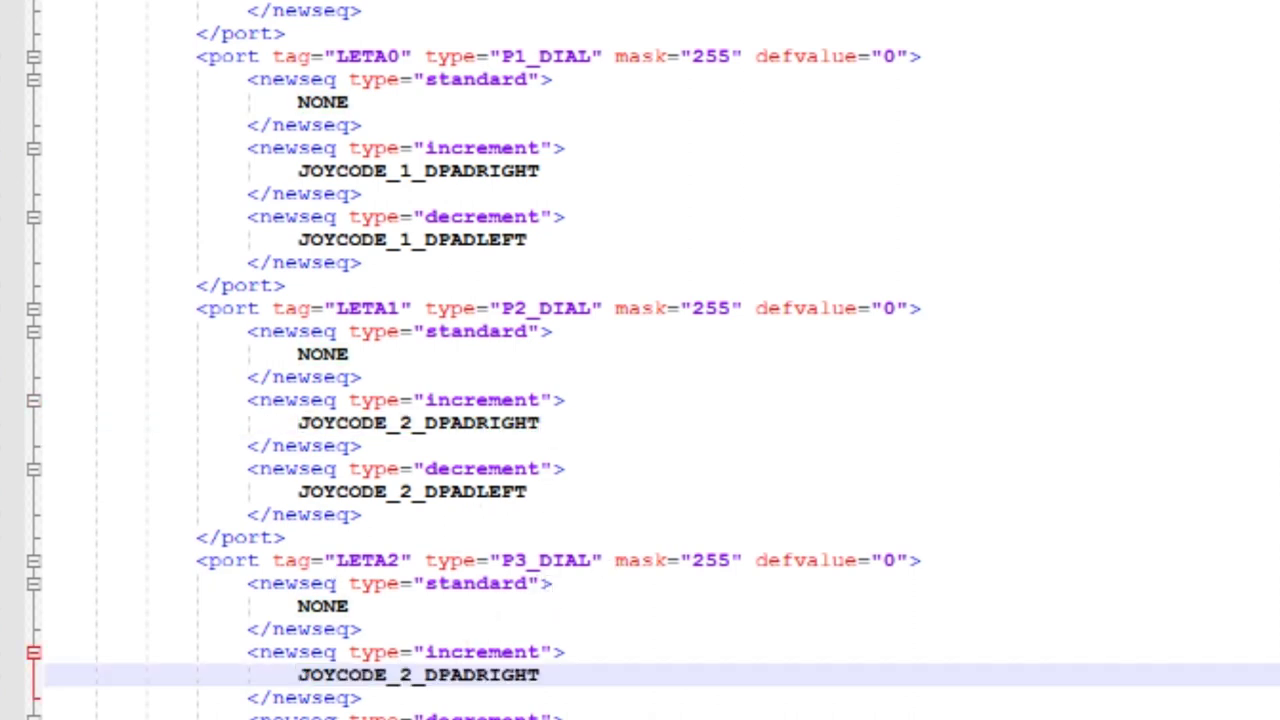
left_click_drag(300, 491, 540, 491)
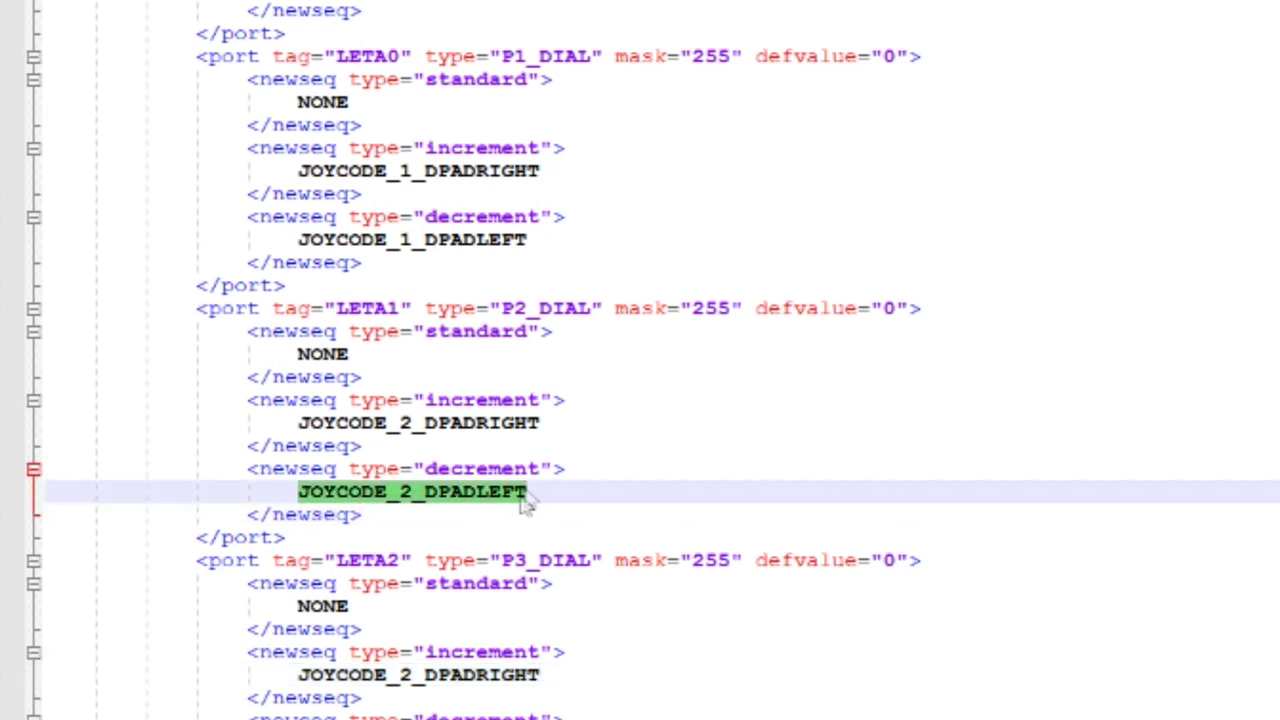
left_click(409, 491)
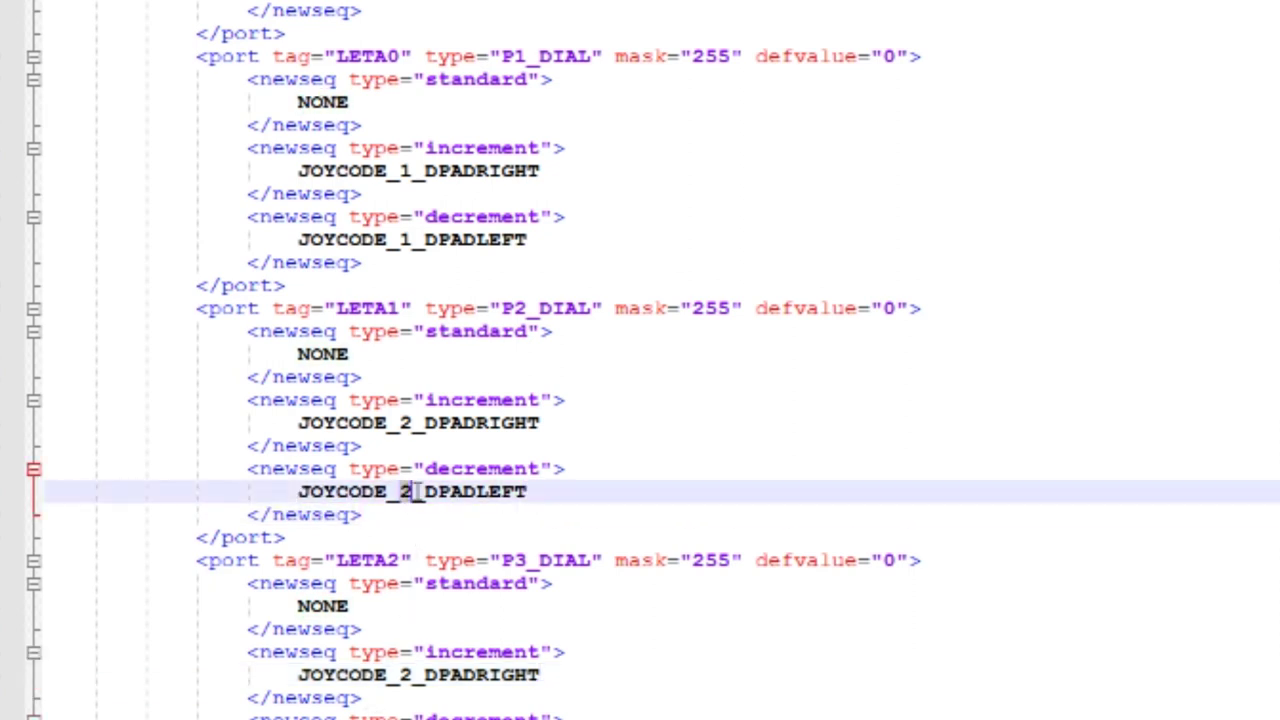
key("BackSpace")
type("3")
key("ctrl+z")
- Change LETA2's right and left dial codes to player 3 (JOYCODE_3_DPADRIGHT, JOYCODE_3_DPADLEFT)
scroll(408, 708, "down", 4)
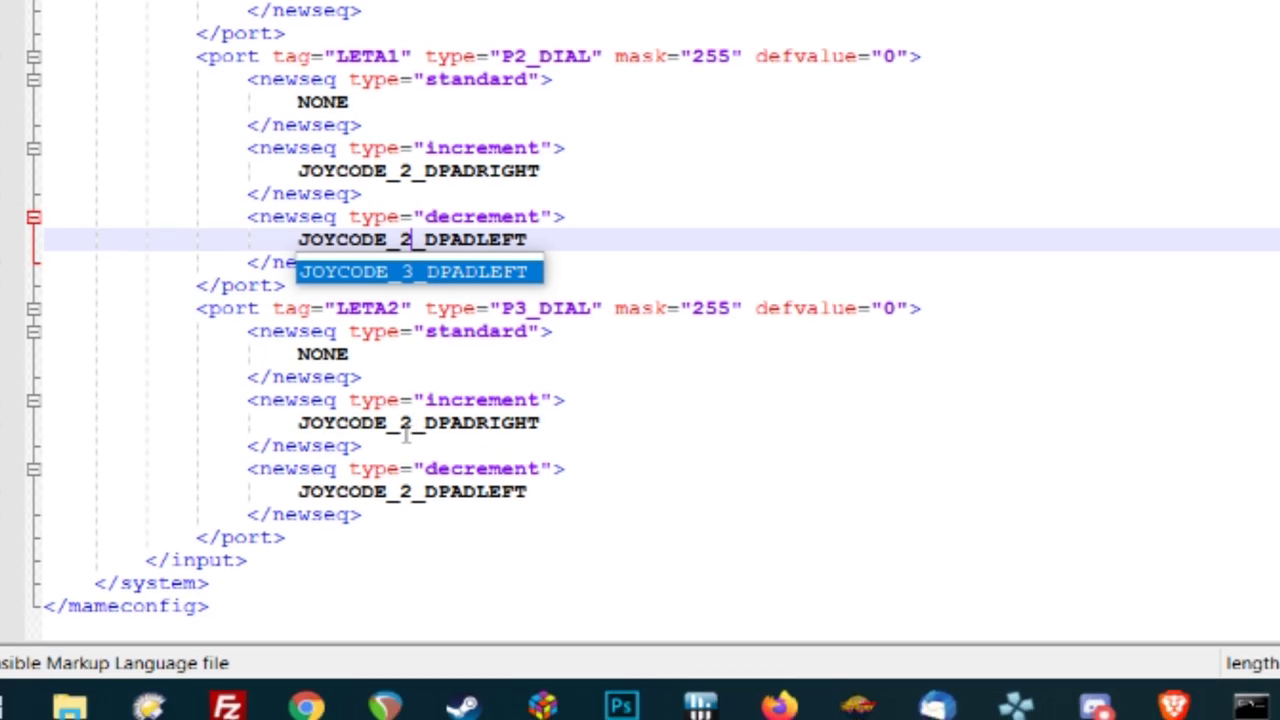
left_click(412, 424)
key("BackSpace")
type("3")
left_click(409, 491)
key("BackSpace")
type("3")
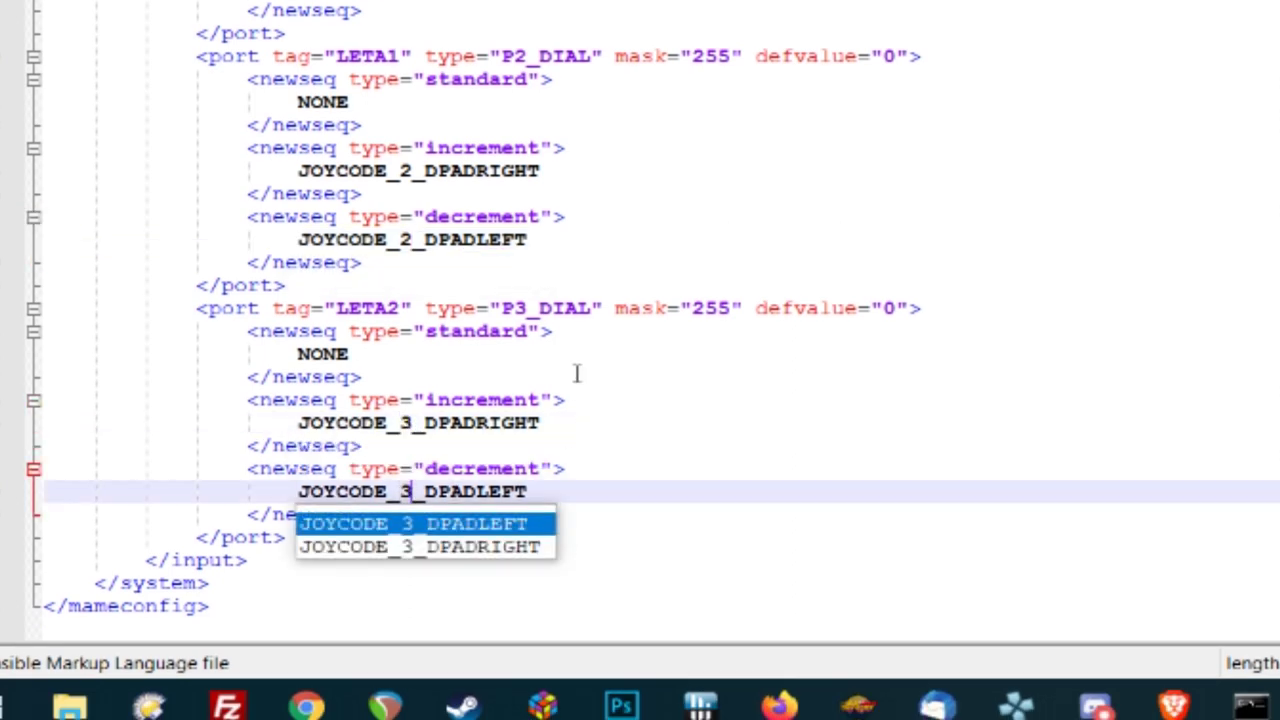
left_click(604, 374)
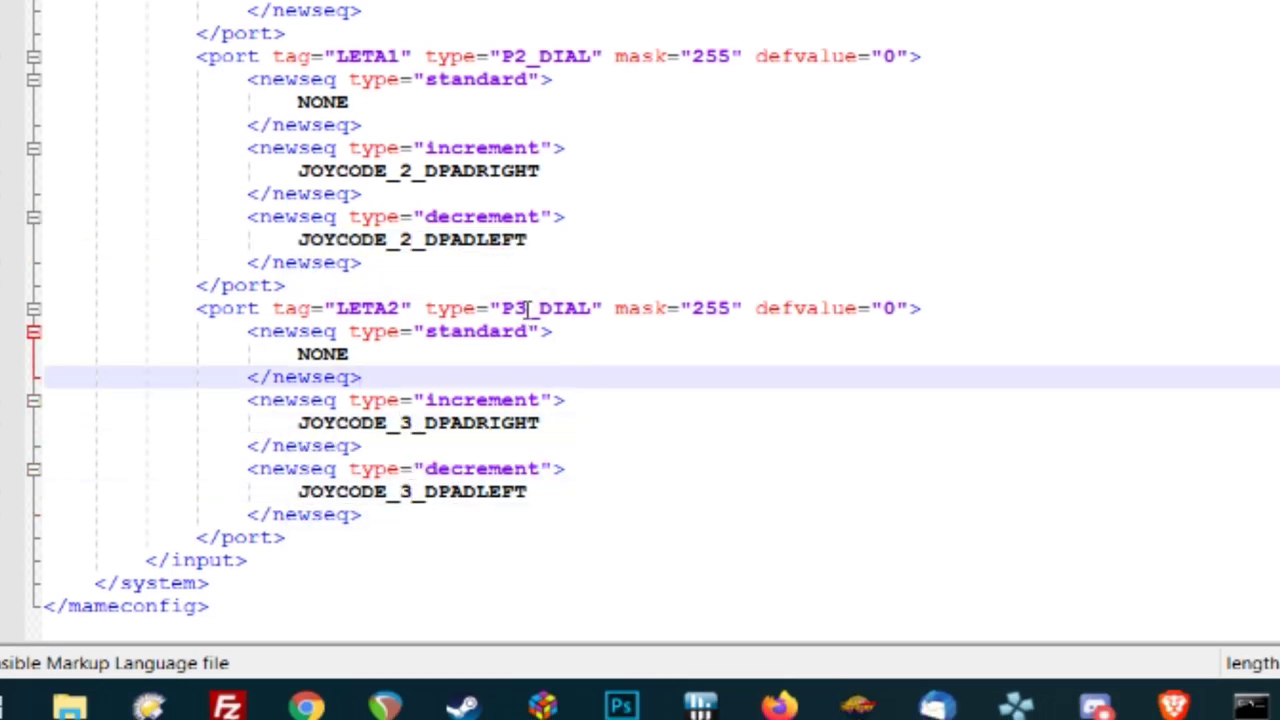
scroll(498, 350, "up", 5)
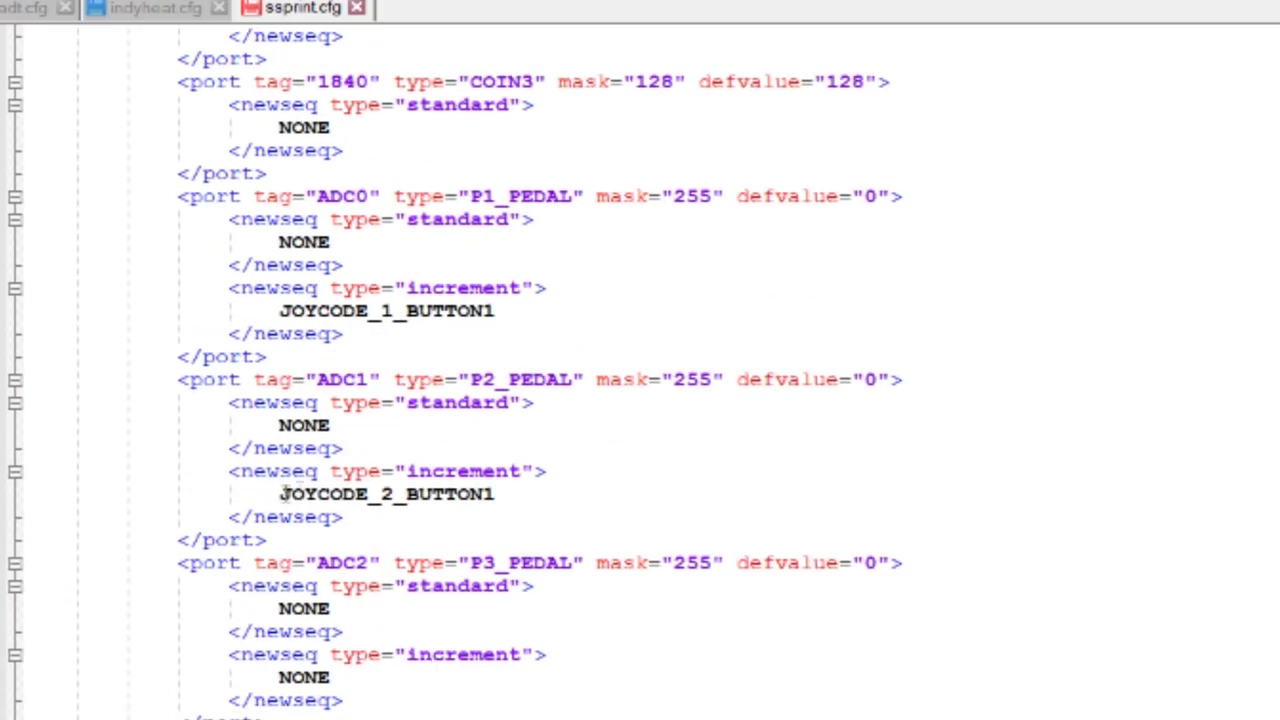
- Replace the NONE under the P3 pedal increment with JOYCODE_3_BUTTON1
left_click(283, 493)
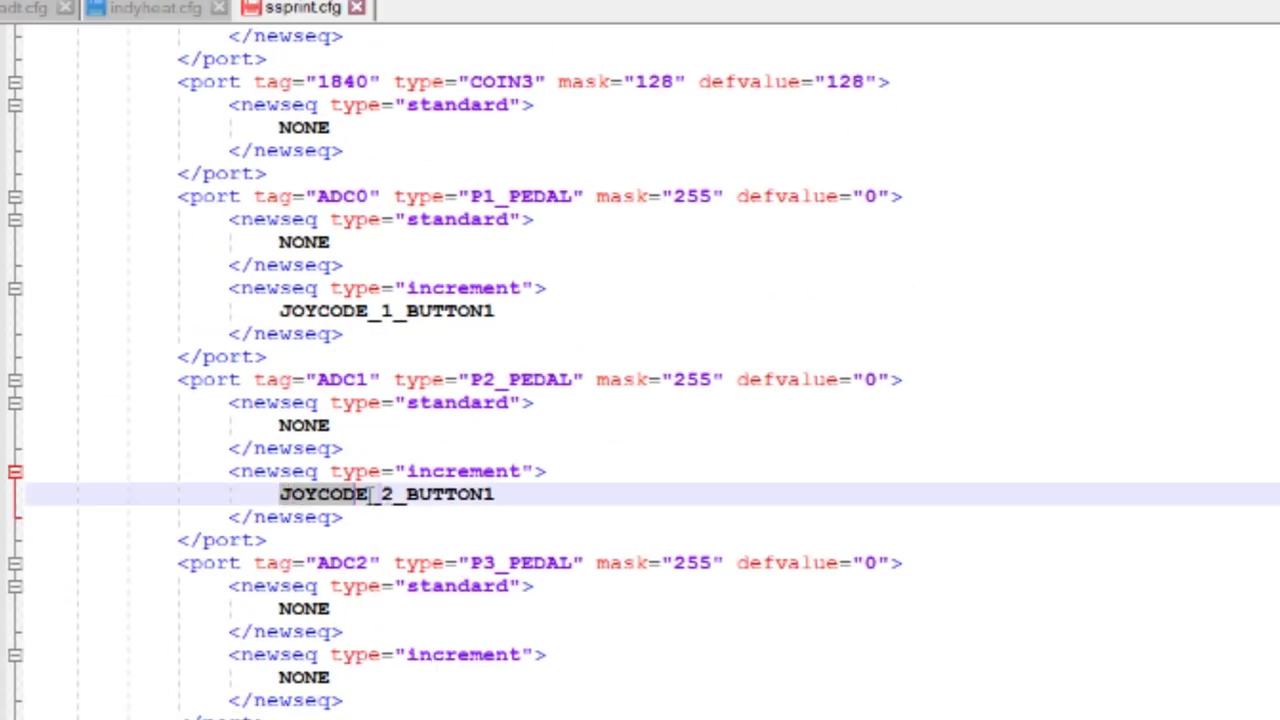
left_click_drag(484, 493, 497, 493)
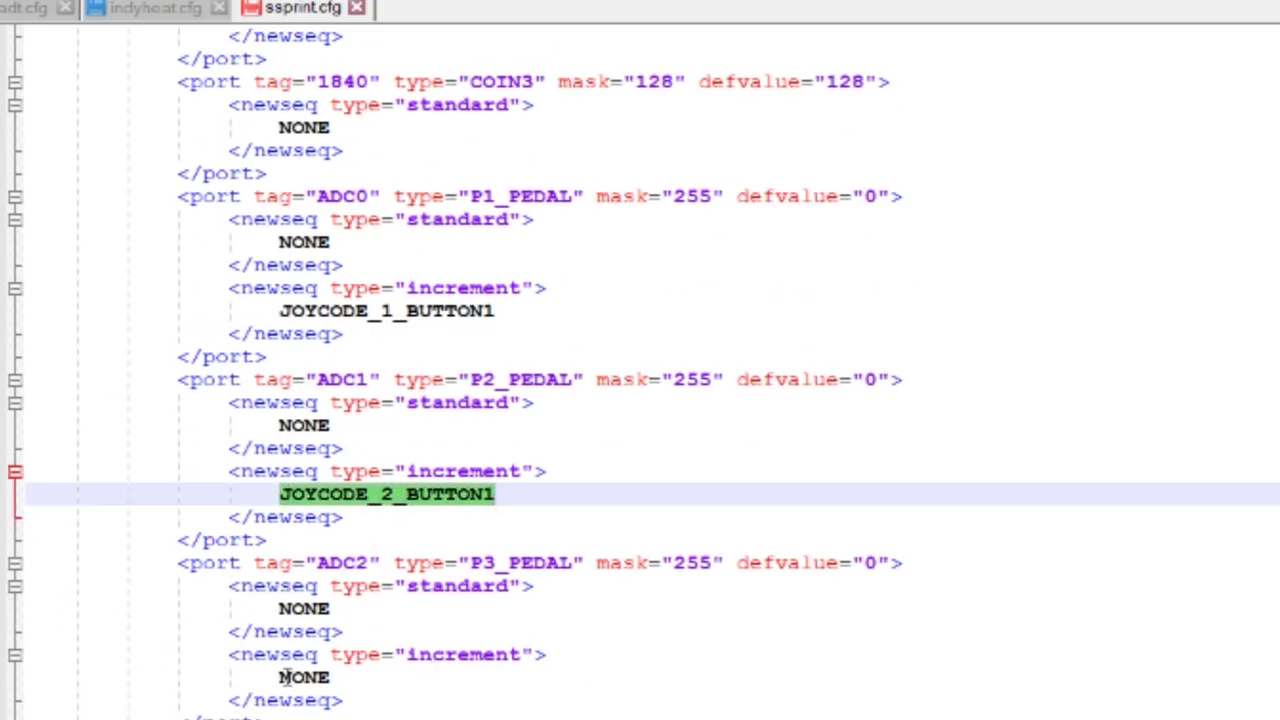
left_click_drag(284, 677, 336, 676)
type("JOYCODE_2_BUTTON1")
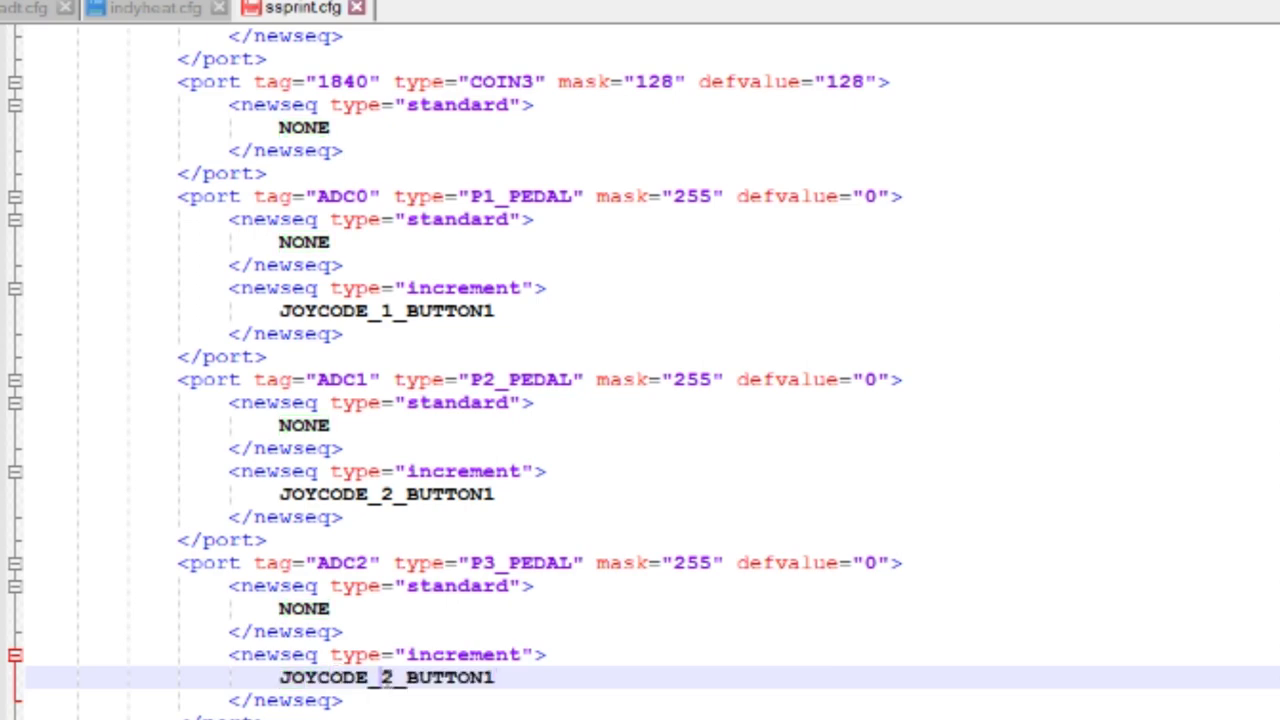
key("BackSpace")
type("3")
left_click(530, 622)
- Paste a copied button code over the NONE under COIN3 and set its player number to 3
scroll(530, 613, "up", 3)
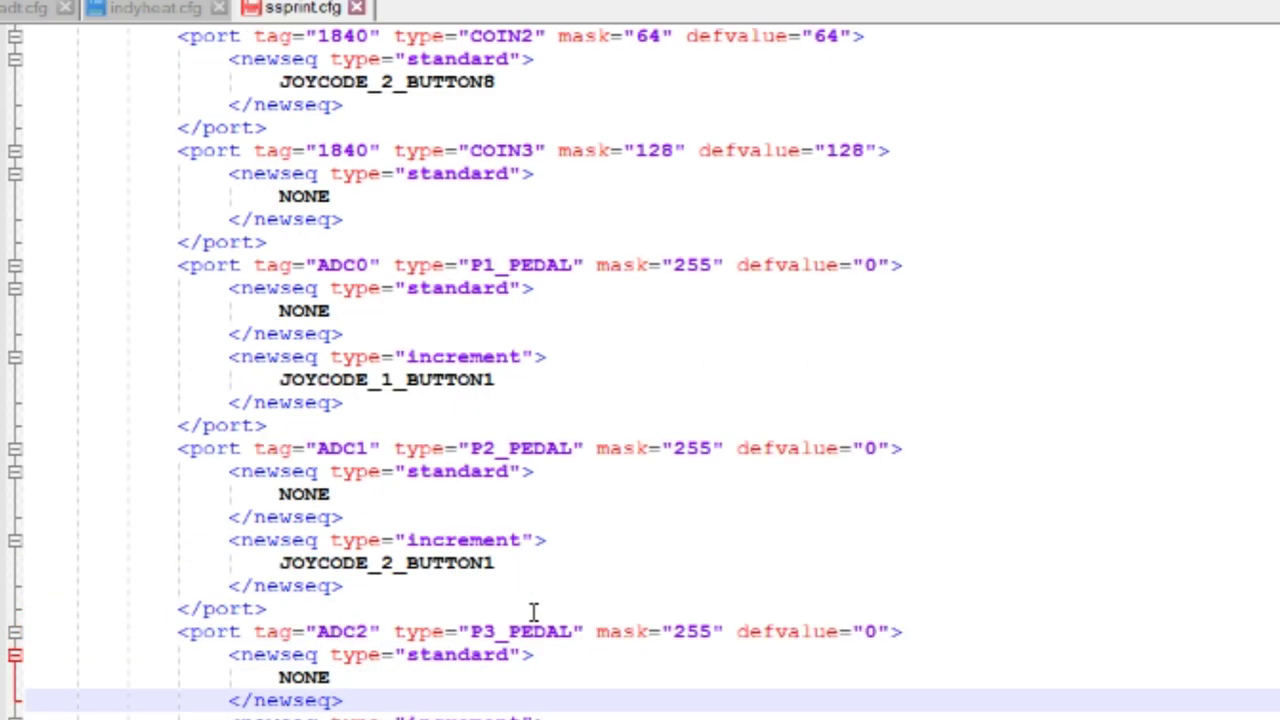
scroll(537, 610, "up", 1)
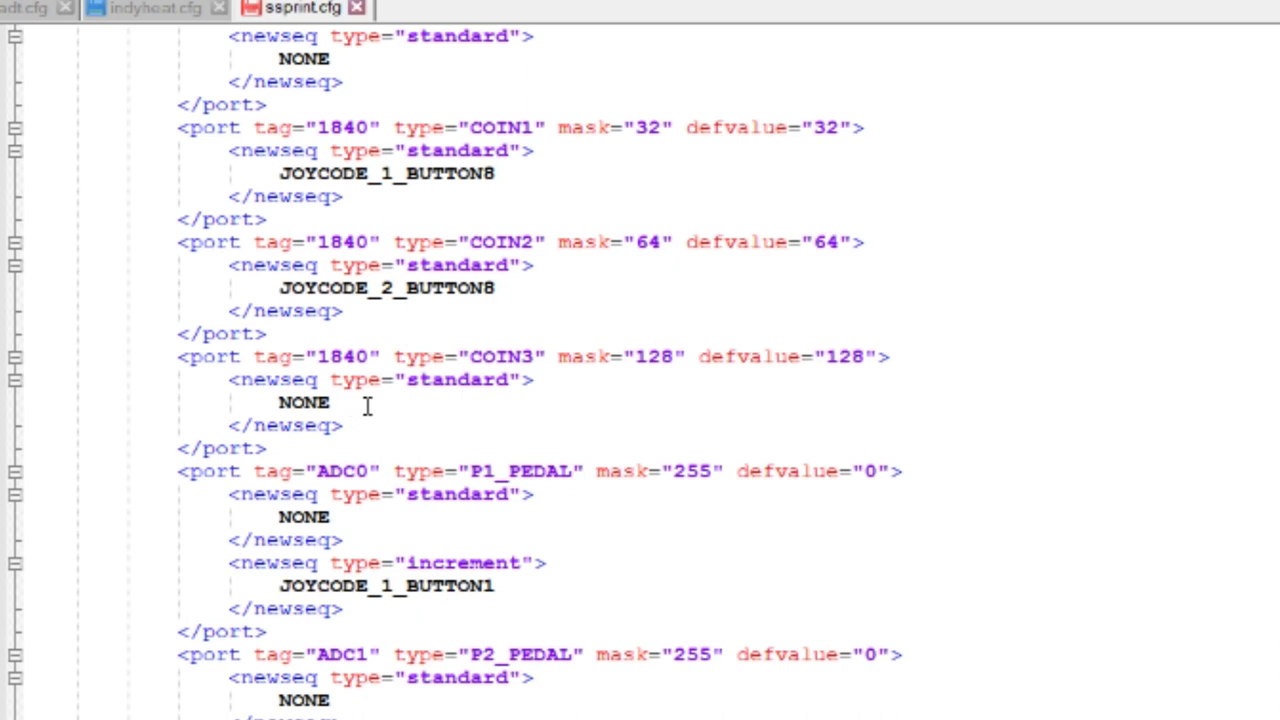
left_click(273, 402)
left_click_drag(280, 287, 500, 287)
key("ctrl+c")
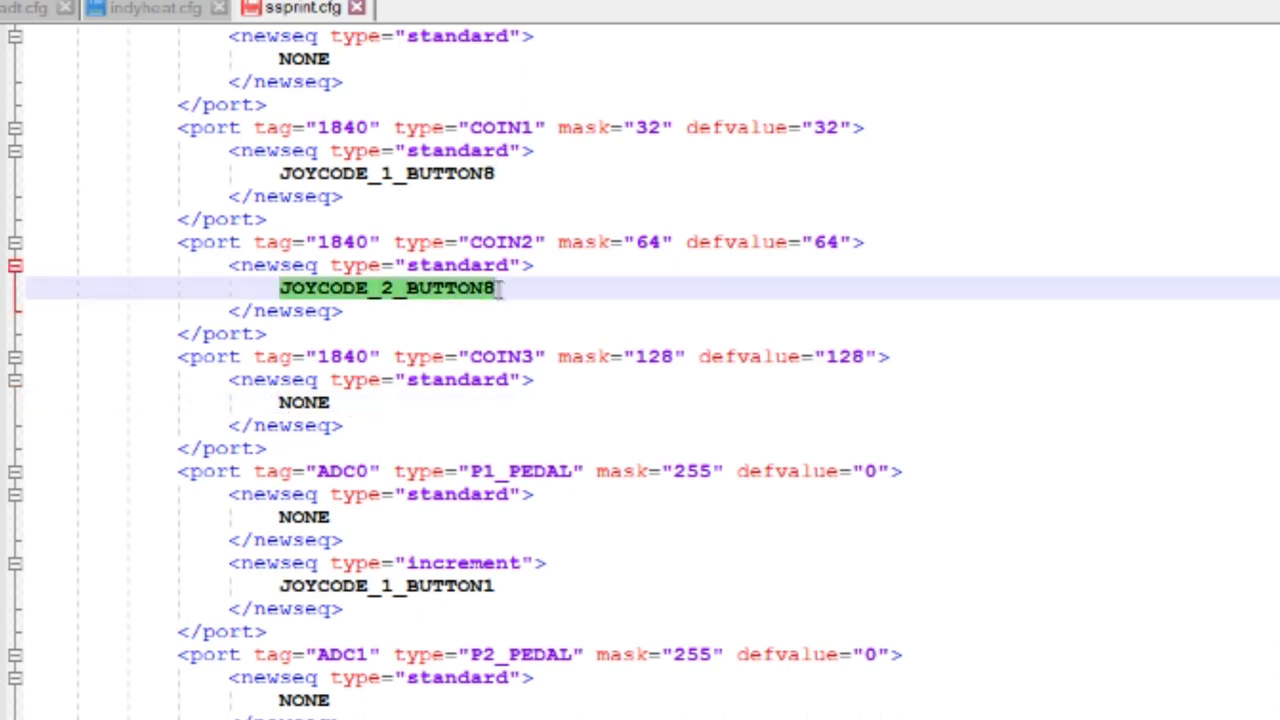
left_click_drag(280, 403, 331, 402)
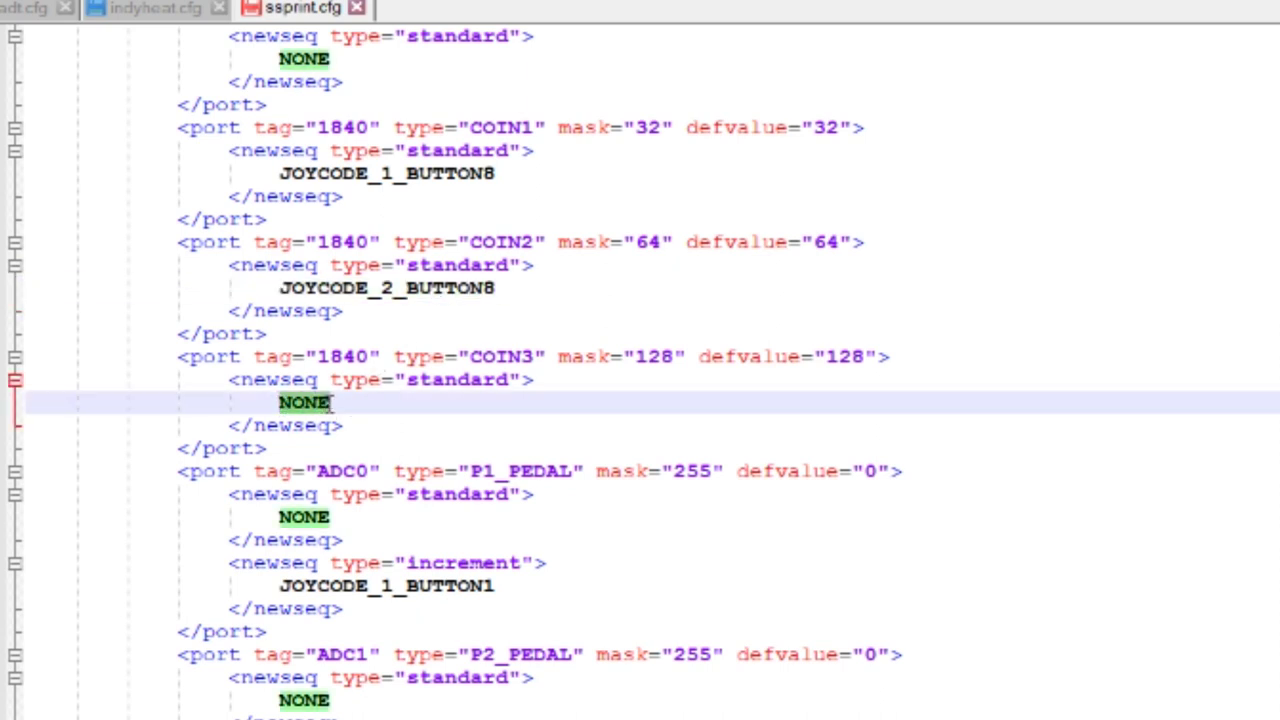
key("ctrl+v")
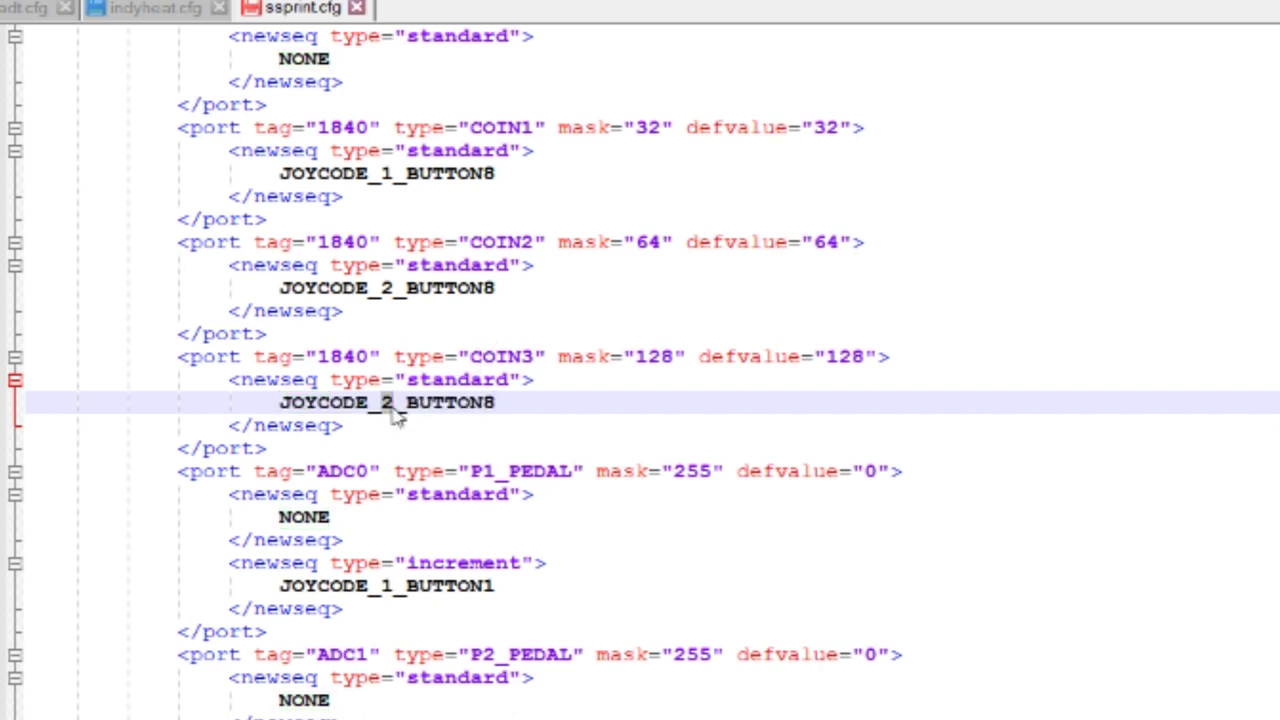
type("3")
left_click(466, 332)
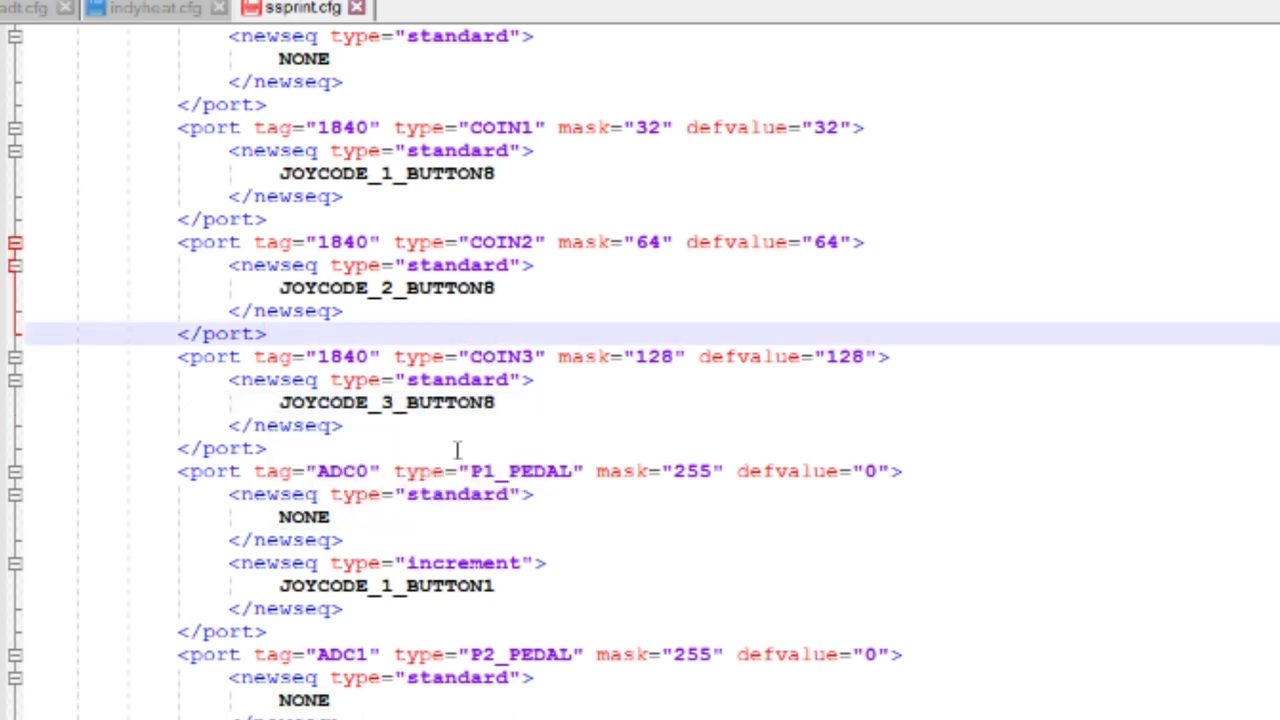
- Set the COIN1, COIN2 and COIN3 button numbers to 7, 3 and 7, then check the START codes
scroll(460, 450, "up", 2)
left_click(495, 425)
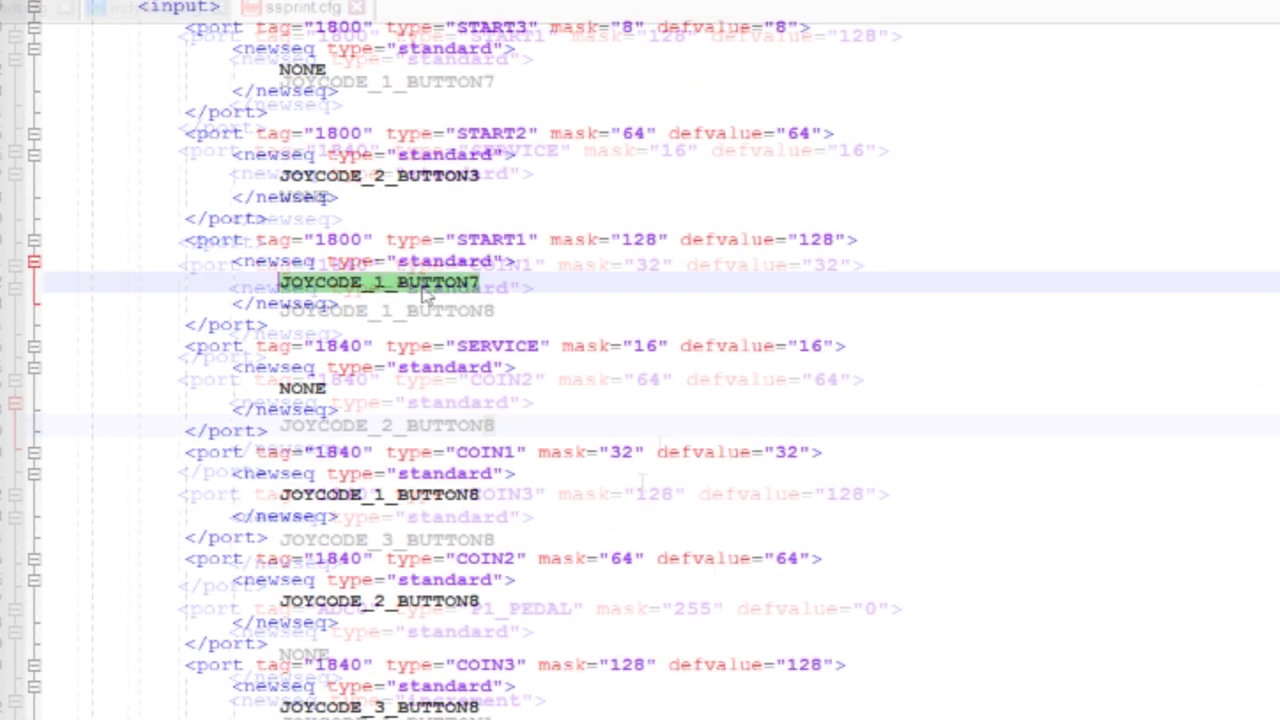
left_click(474, 494)
type("7")
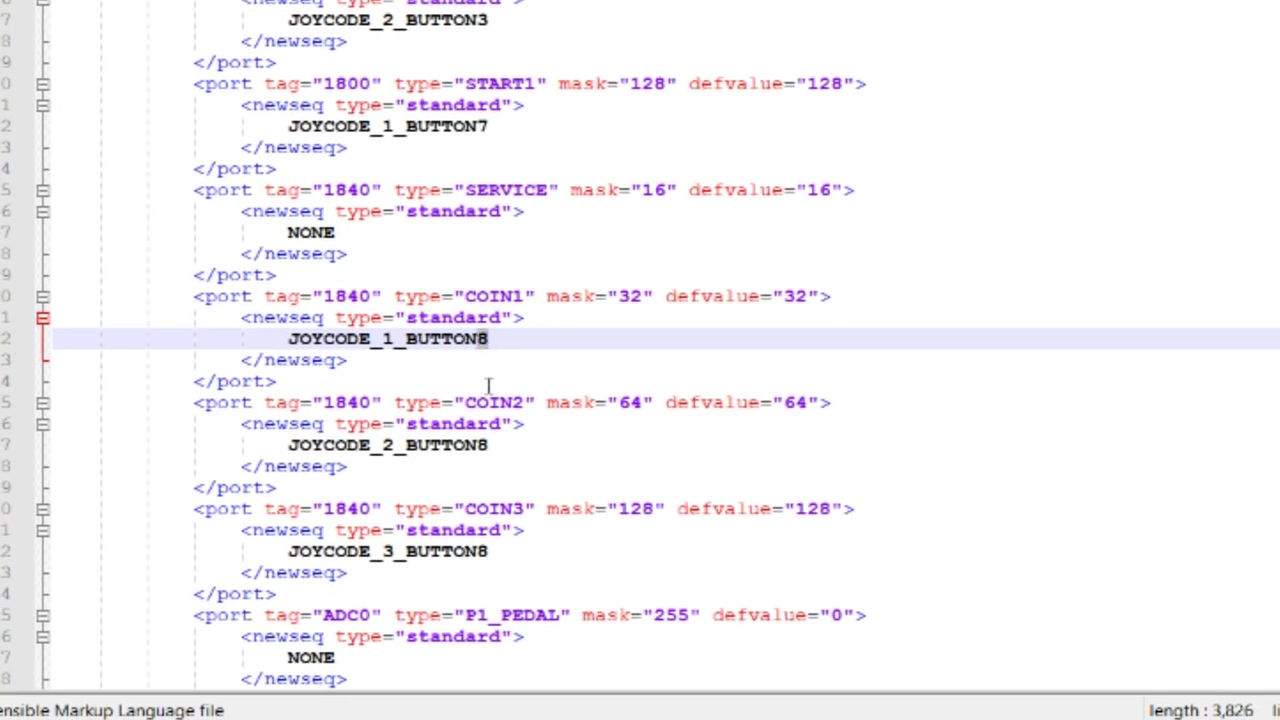
left_click(494, 444)
type("3")
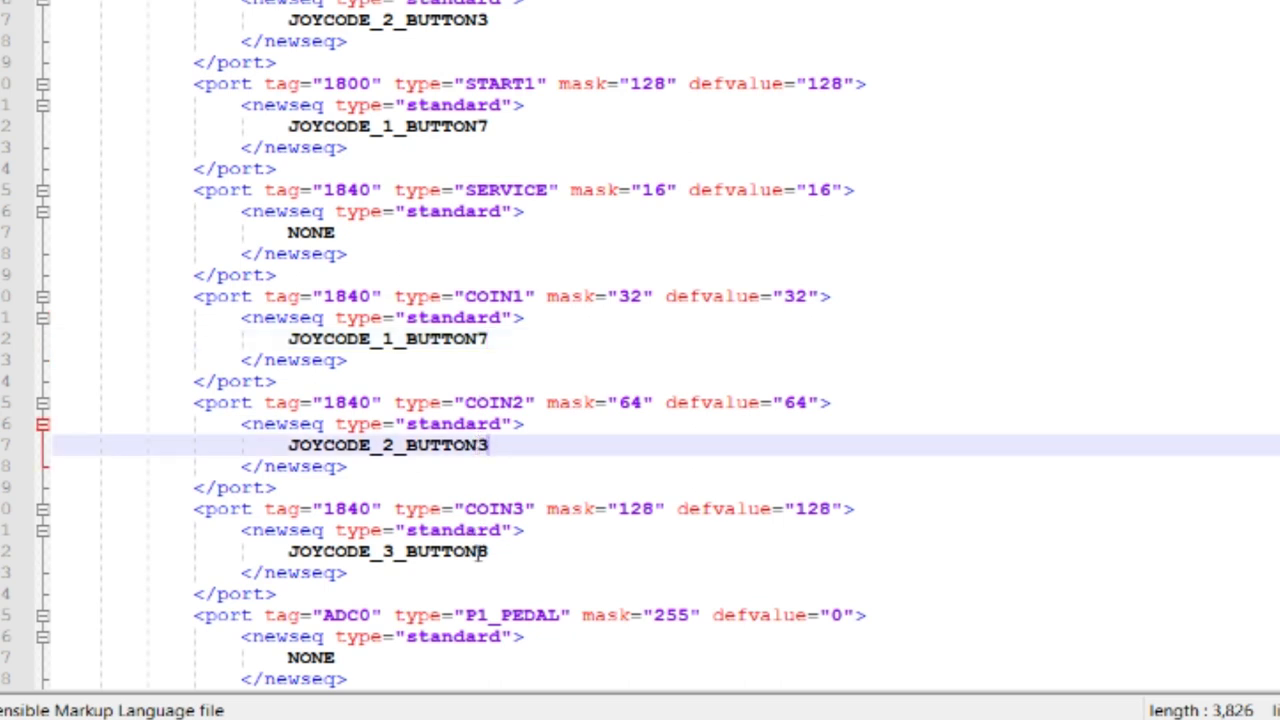
left_click(494, 552)
type("7")
scroll(498, 552, "up", 5)
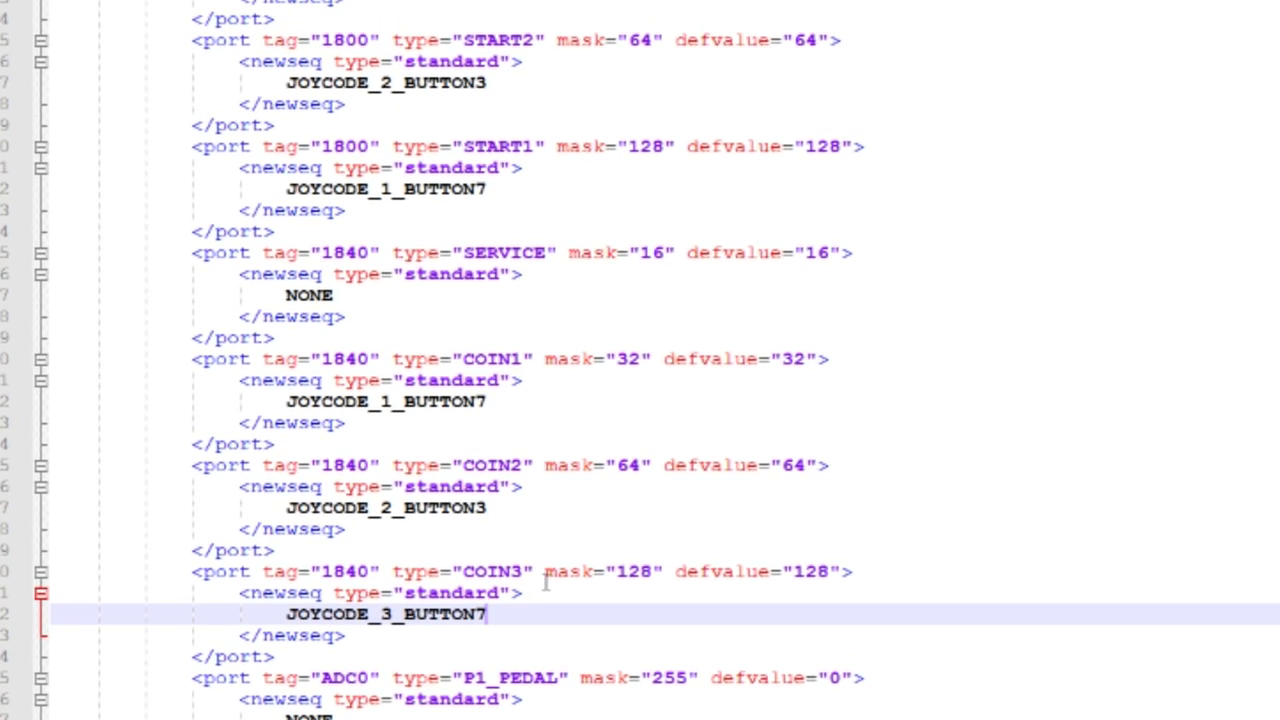
left_click(478, 406)
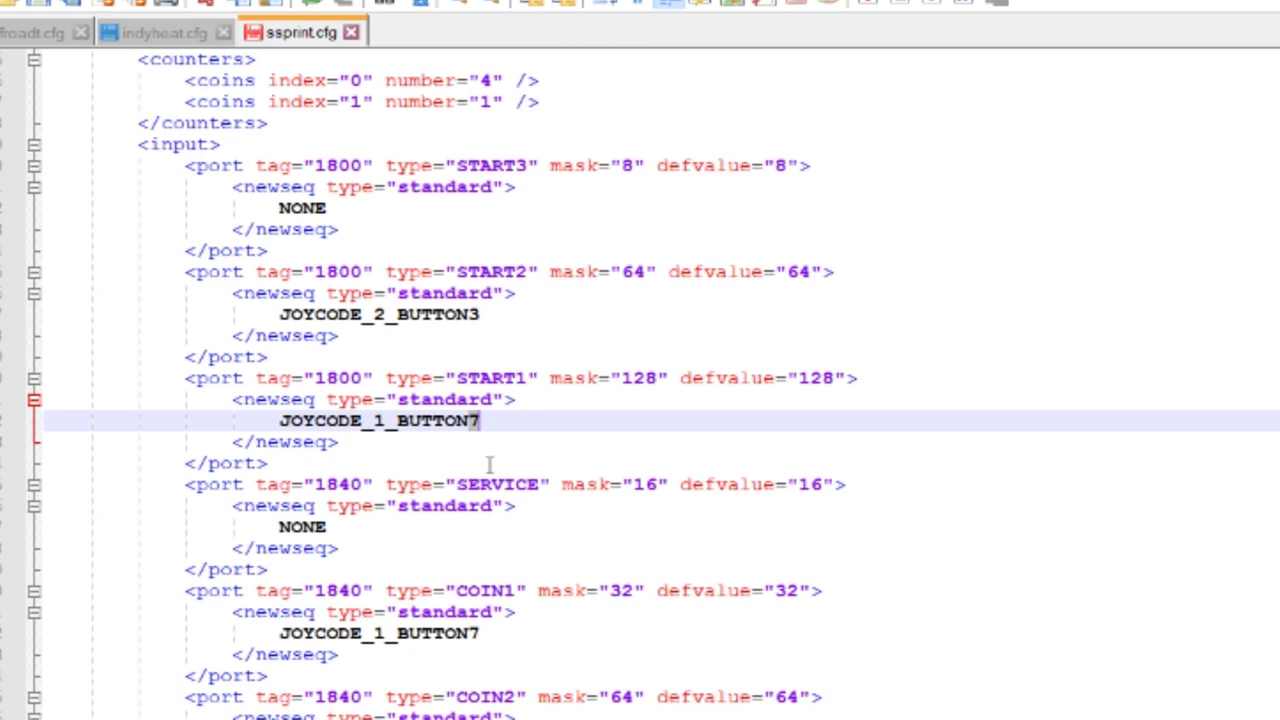
type("8")
left_click(469, 315)
type("8")
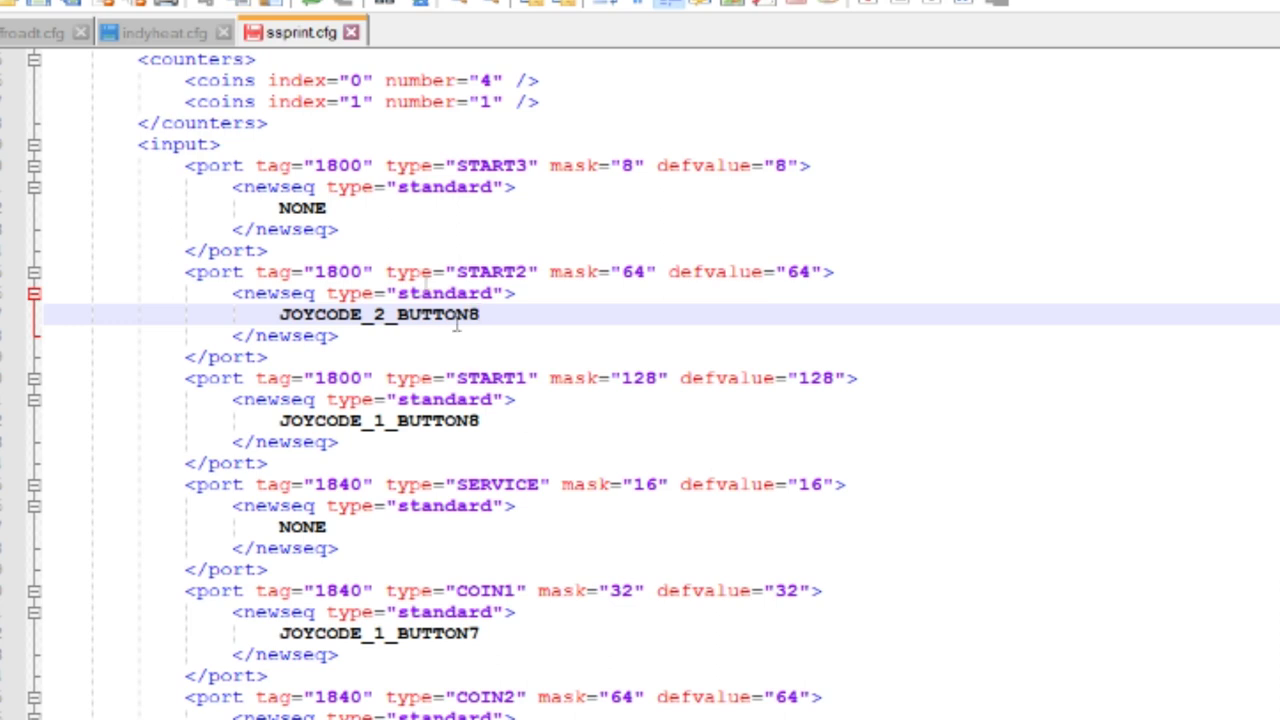
- Paste JOYCODE_2_BUTTON8 over the NONE under START3
left_click_drag(281, 313, 494, 314)
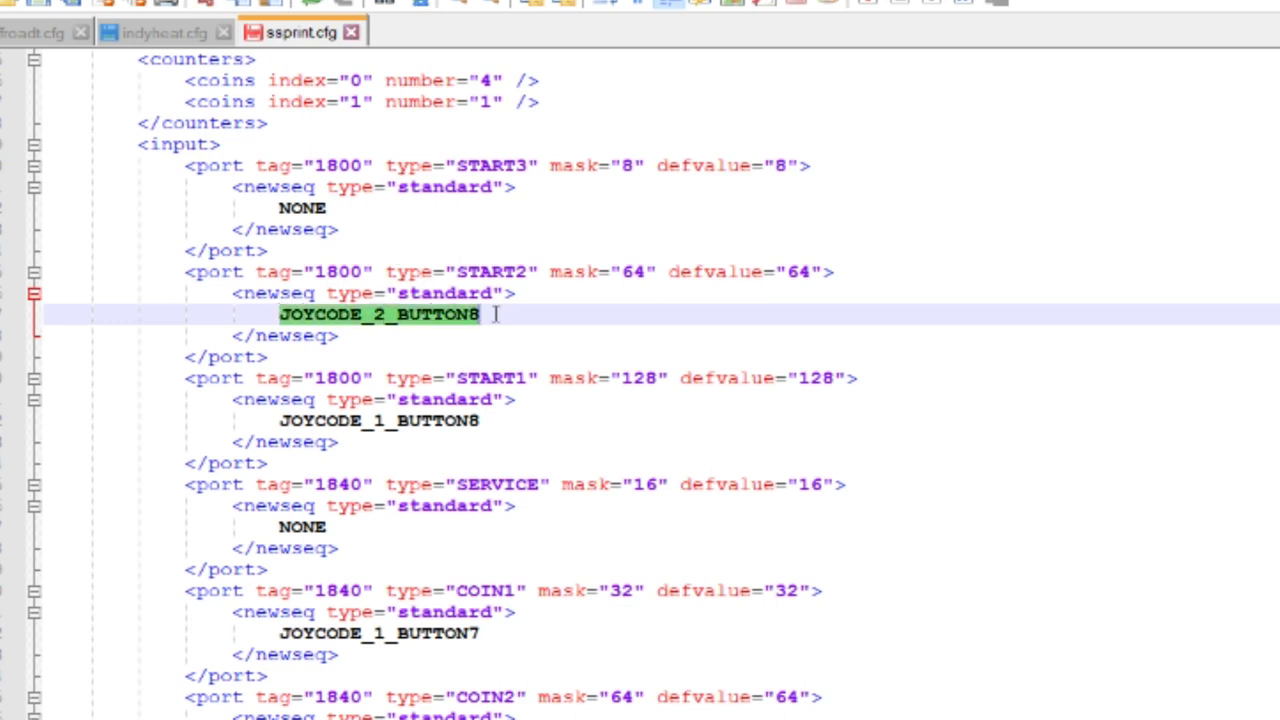
left_click(283, 208)
key("ctrl+v")
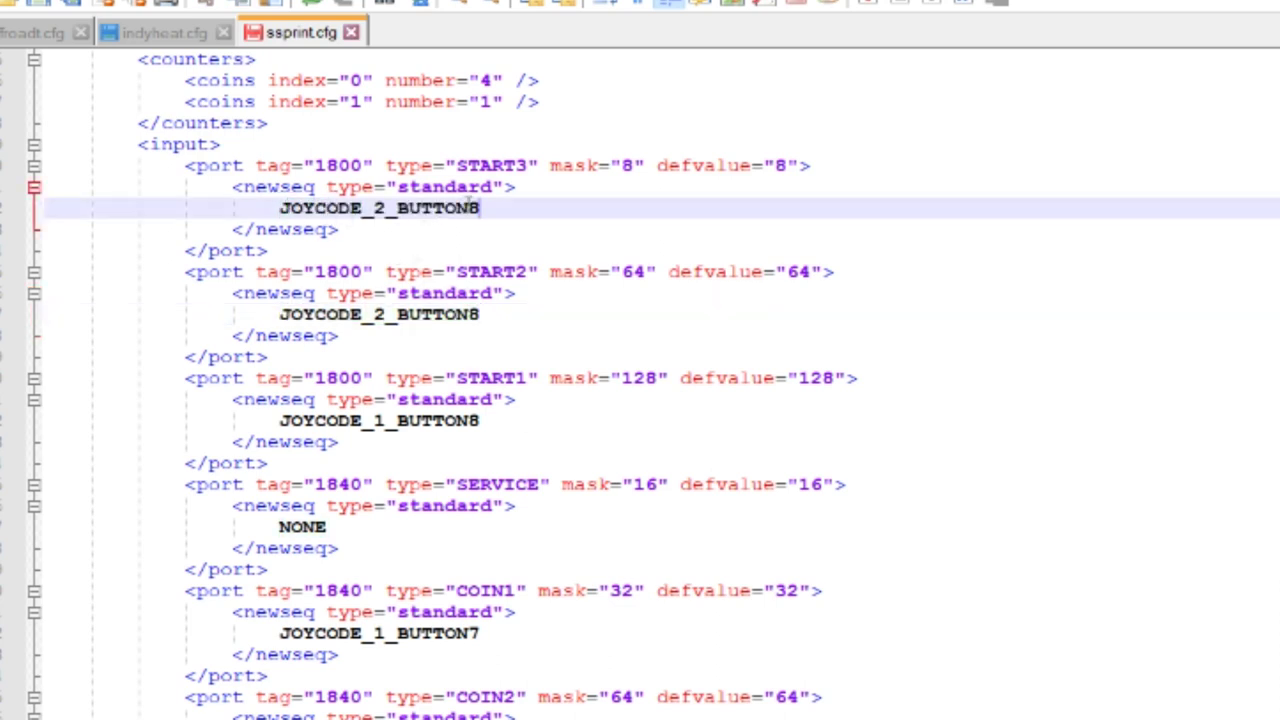
- Place the cursor after COIN1's JOYCODE_1_BUTTON7 to add OR JOYCODE_1_BUTTON3, checking COIN2's code
scroll(488, 347, "down", 2)
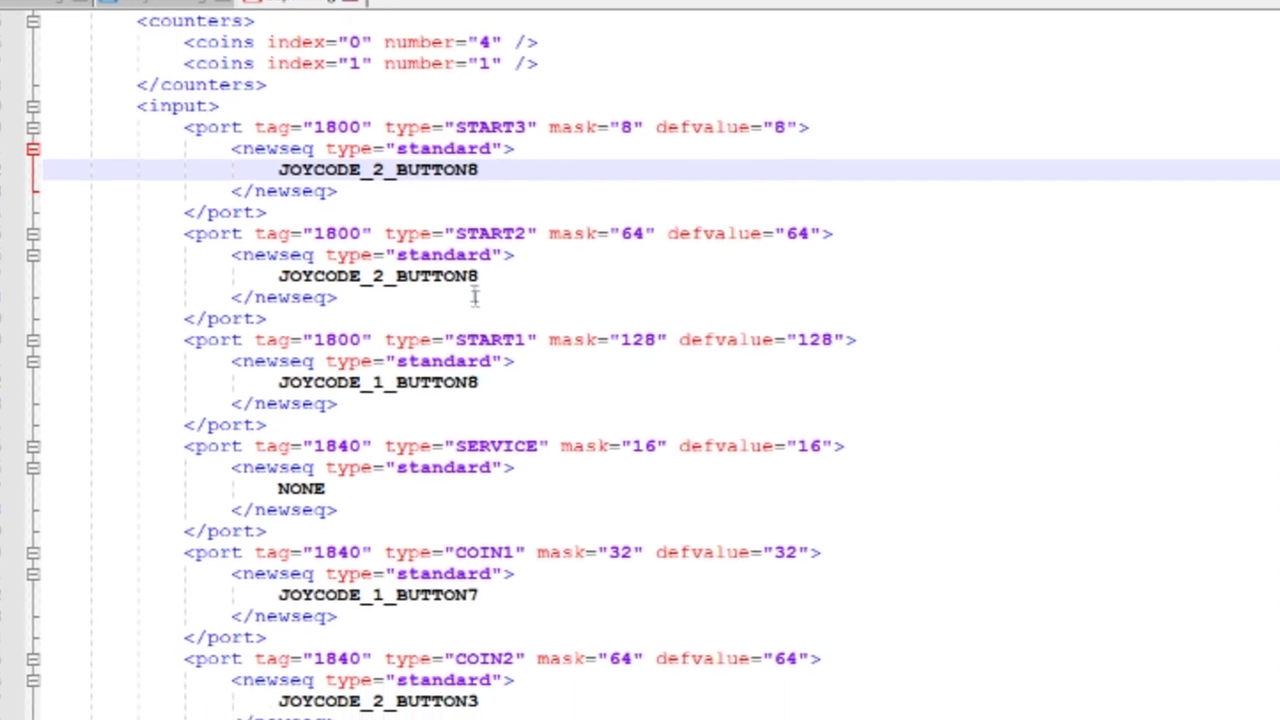
scroll(580, 347, "down", 2)
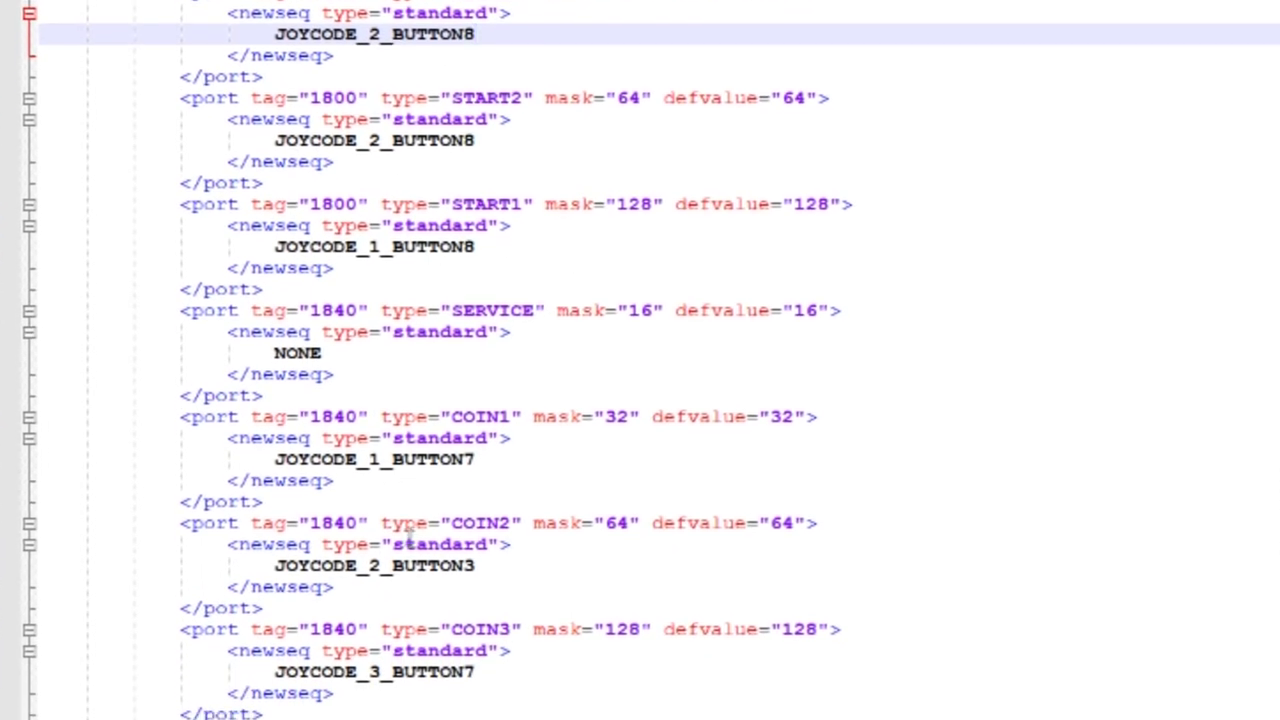
left_click(472, 391)
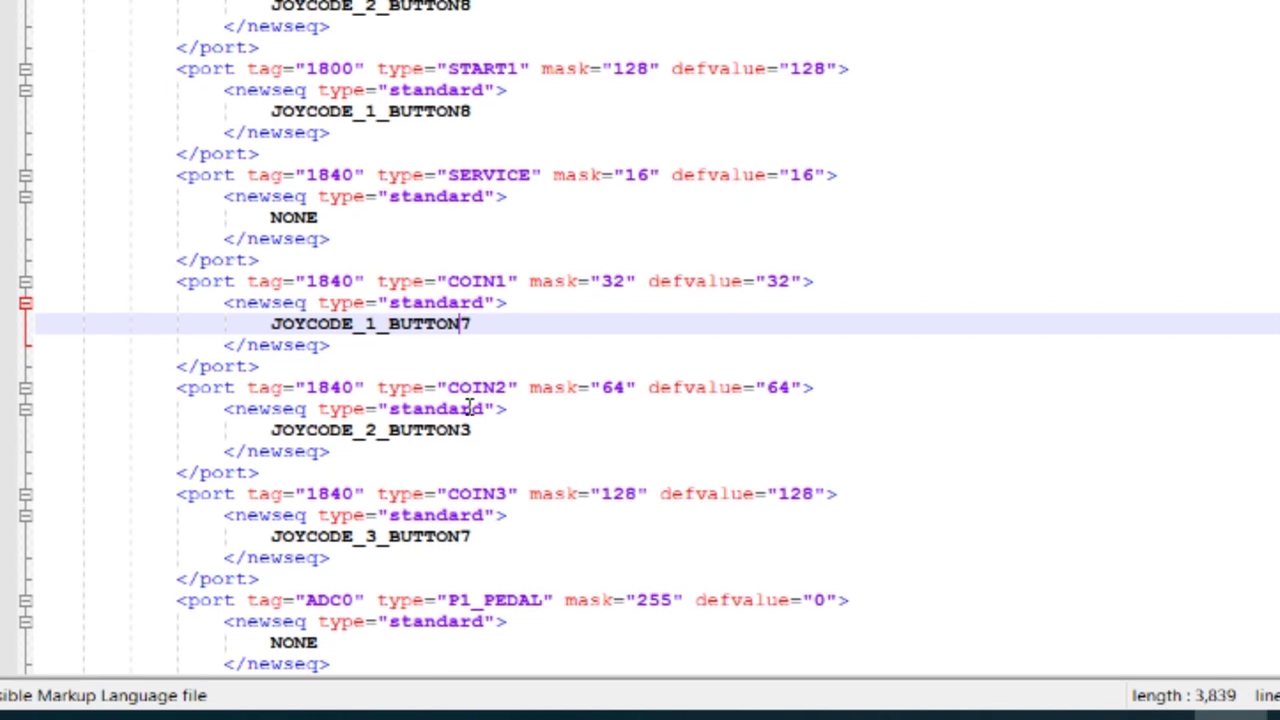
left_click(477, 427)
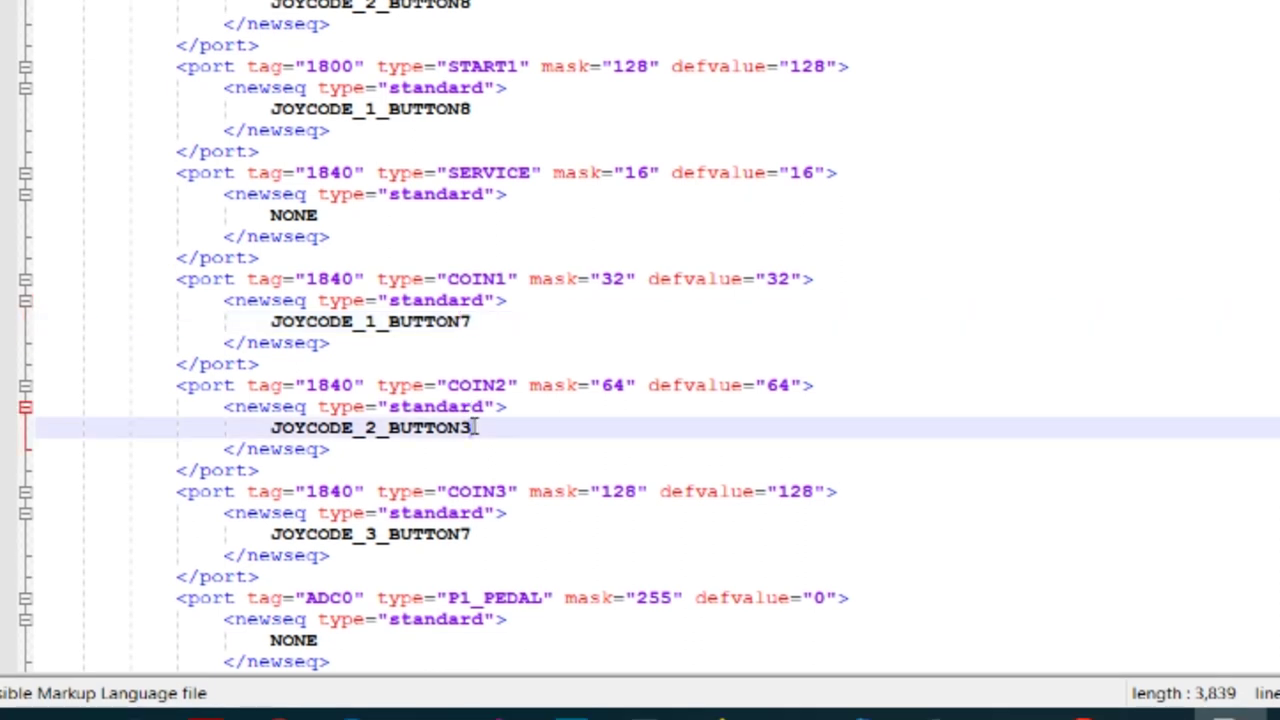
left_click(490, 322)
type("OR JOYCODE_1_BUTTON3")
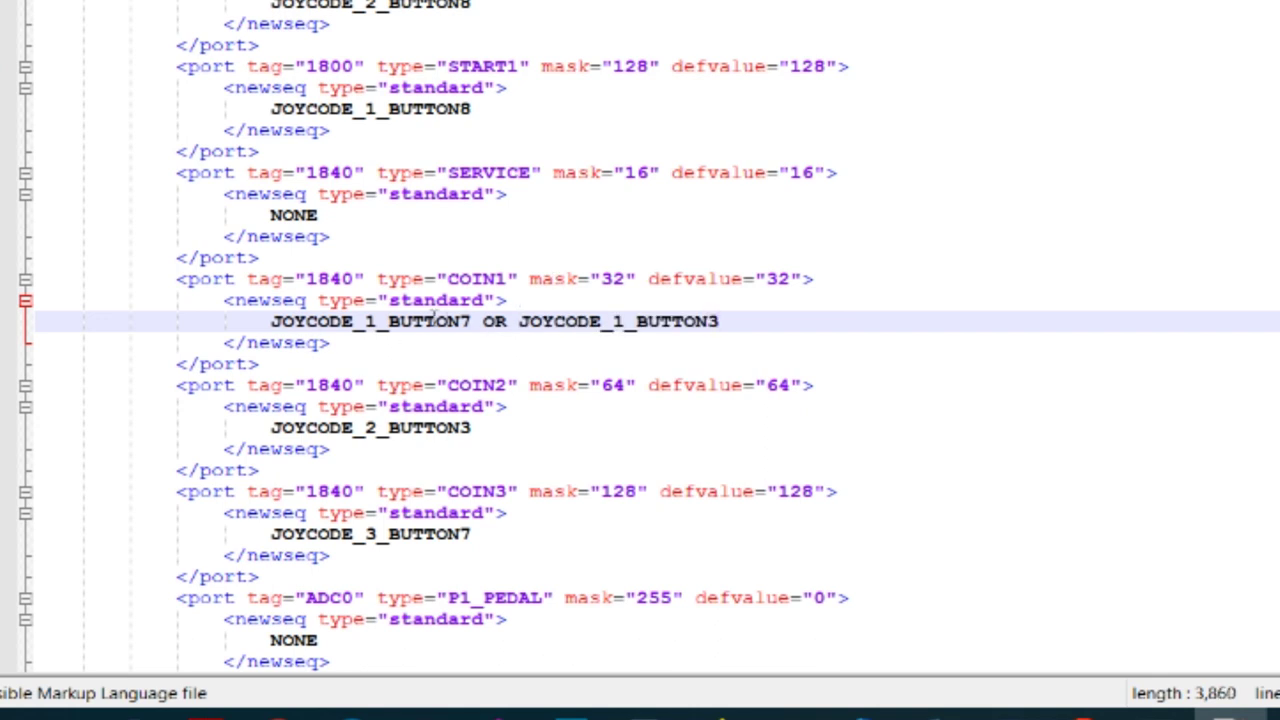
left_click(528, 443)
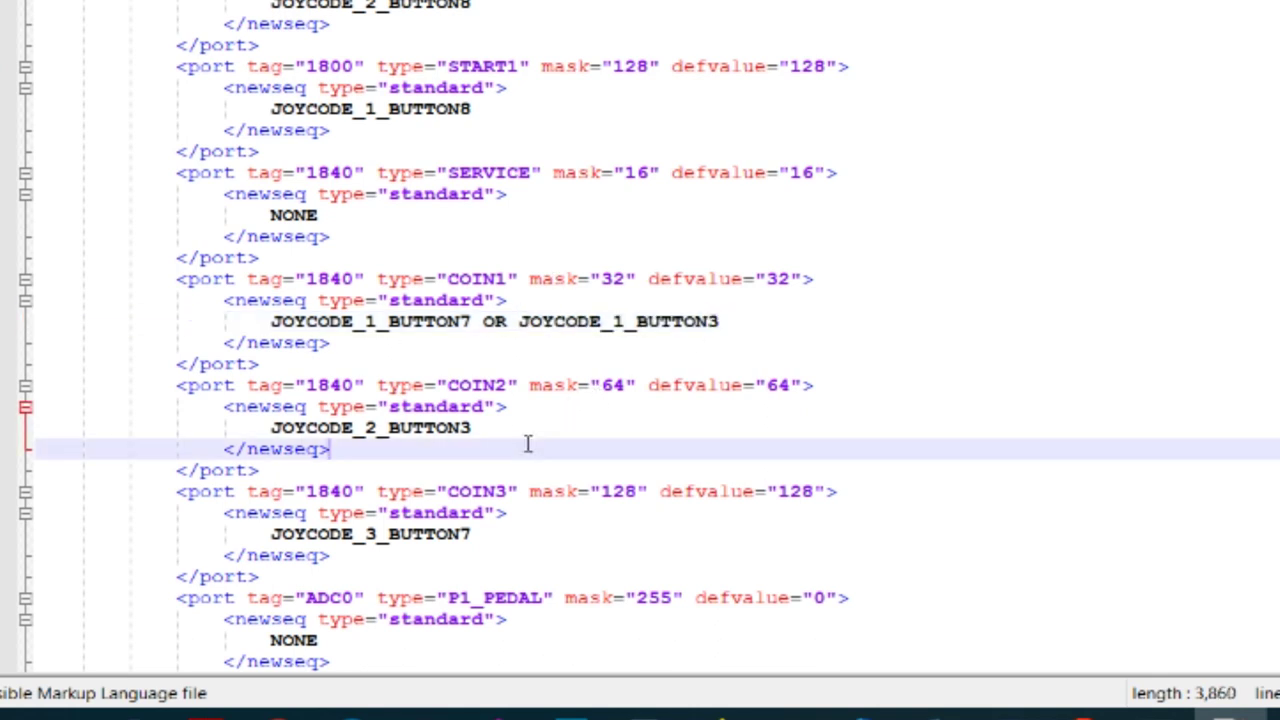
left_click(512, 428)
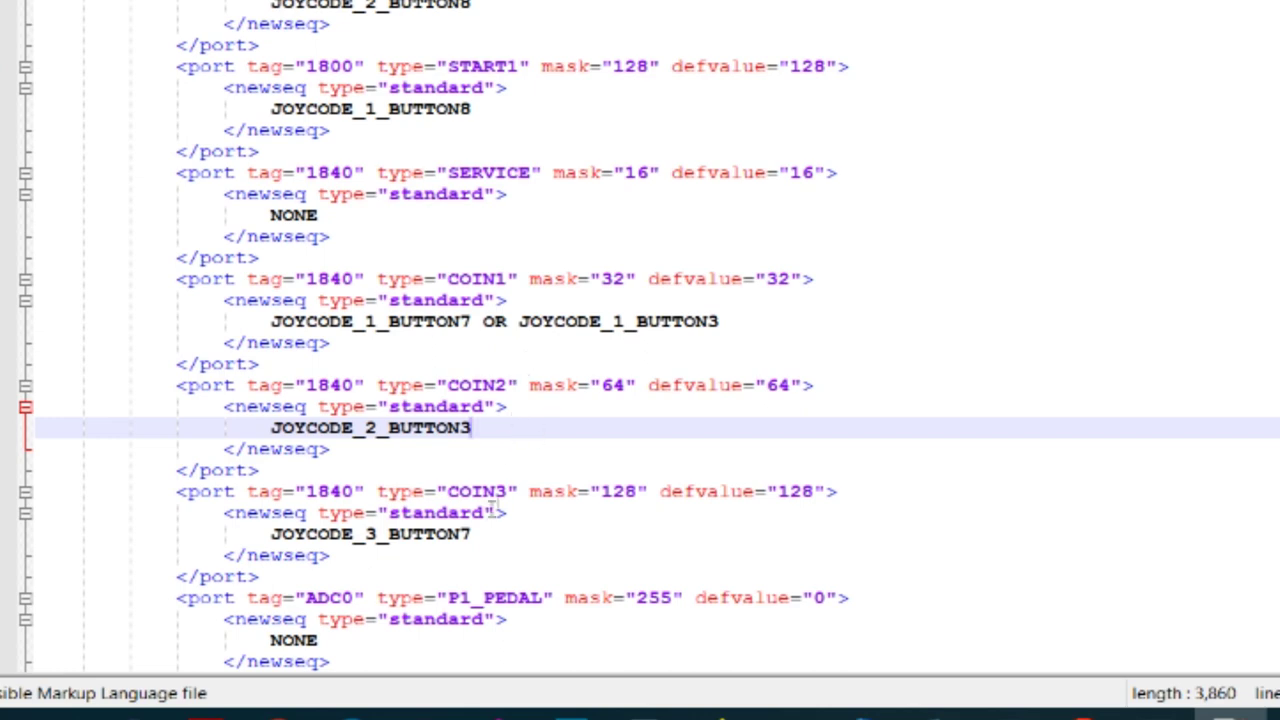
scroll(493, 511, "down", 1)
scroll(484, 497, "up", 5)
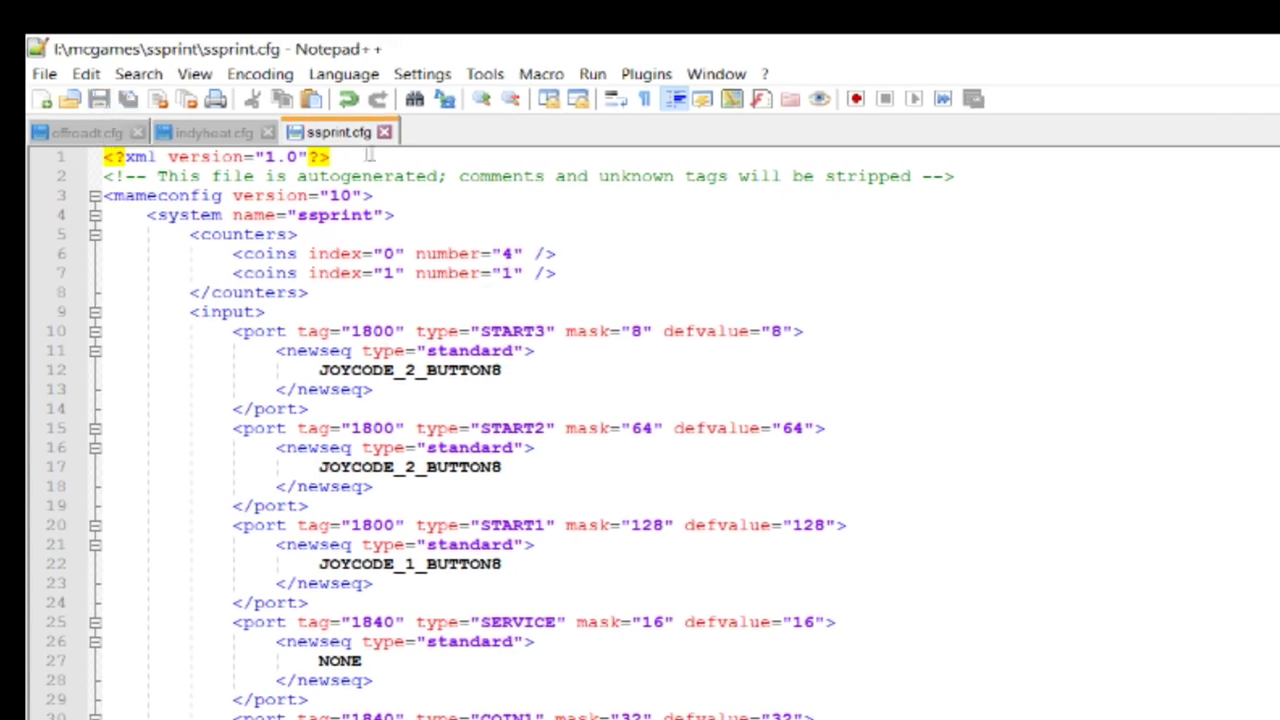
left_click(384, 133)
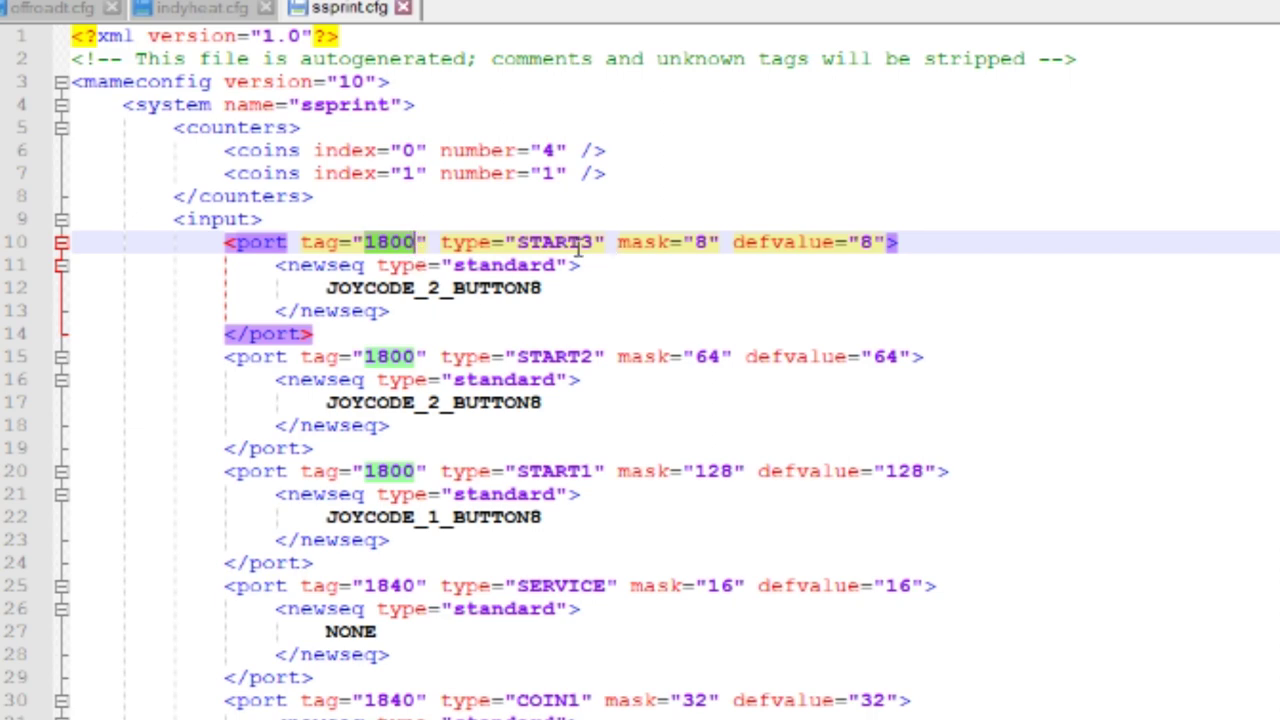
left_click_drag(517, 242, 553, 236)
left_click(454, 265)
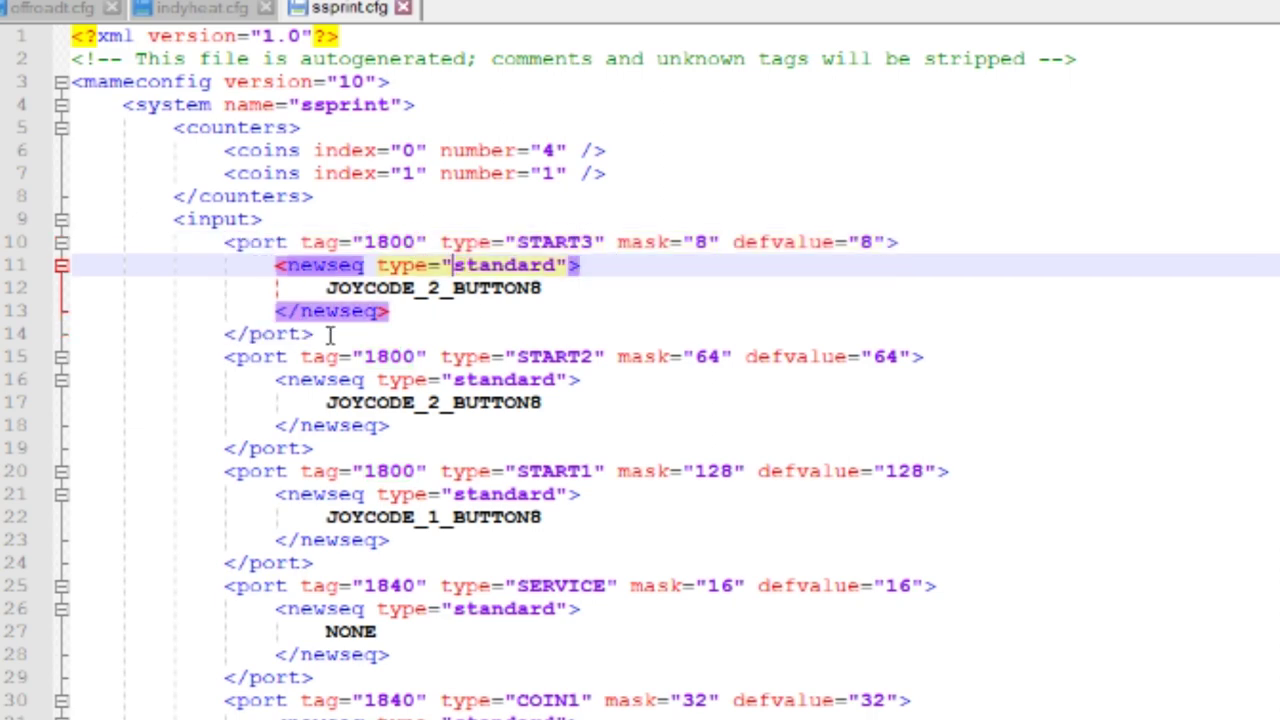
scroll(594, 443, "down", 7)
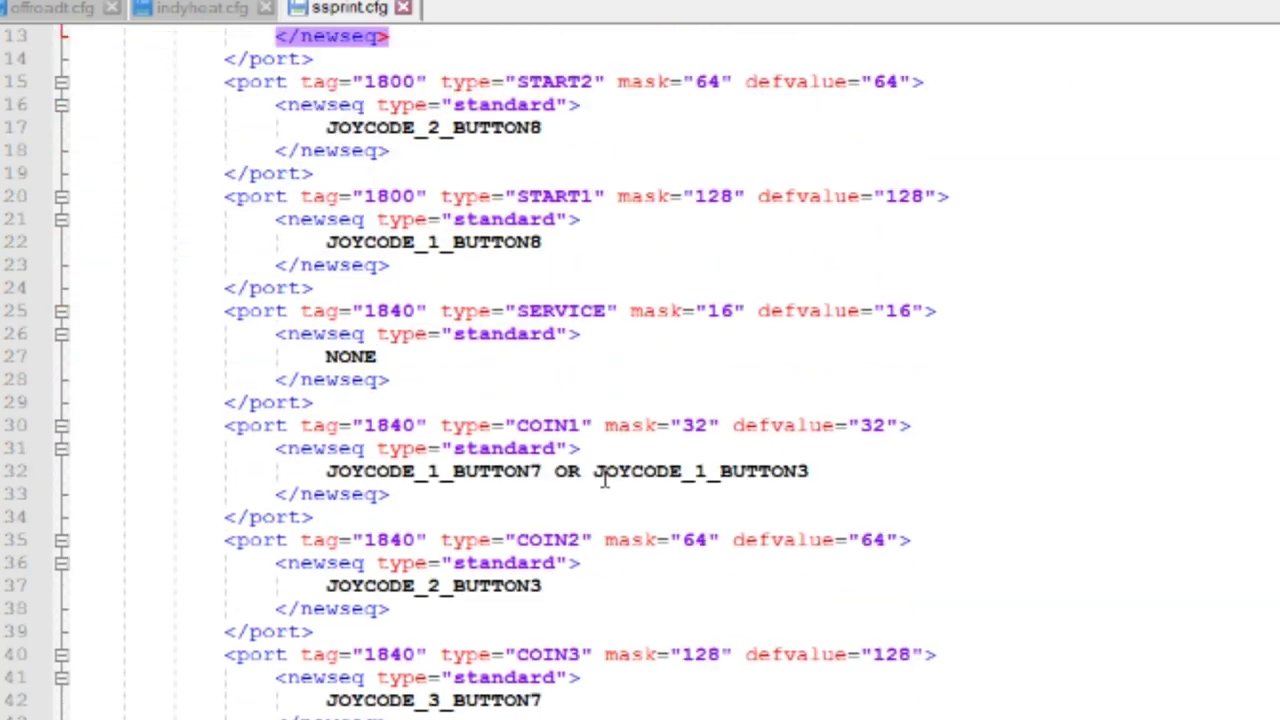
scroll(589, 500, "down", 1)
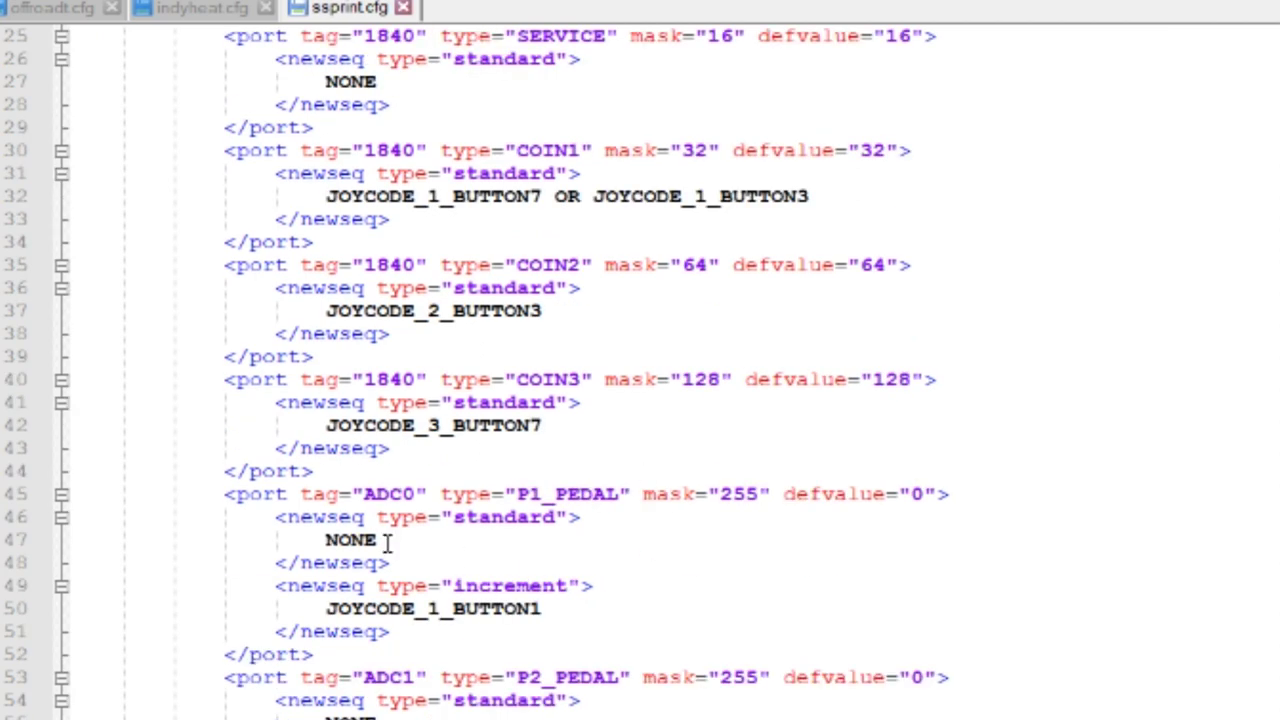
left_click_drag(365, 493, 419, 493)
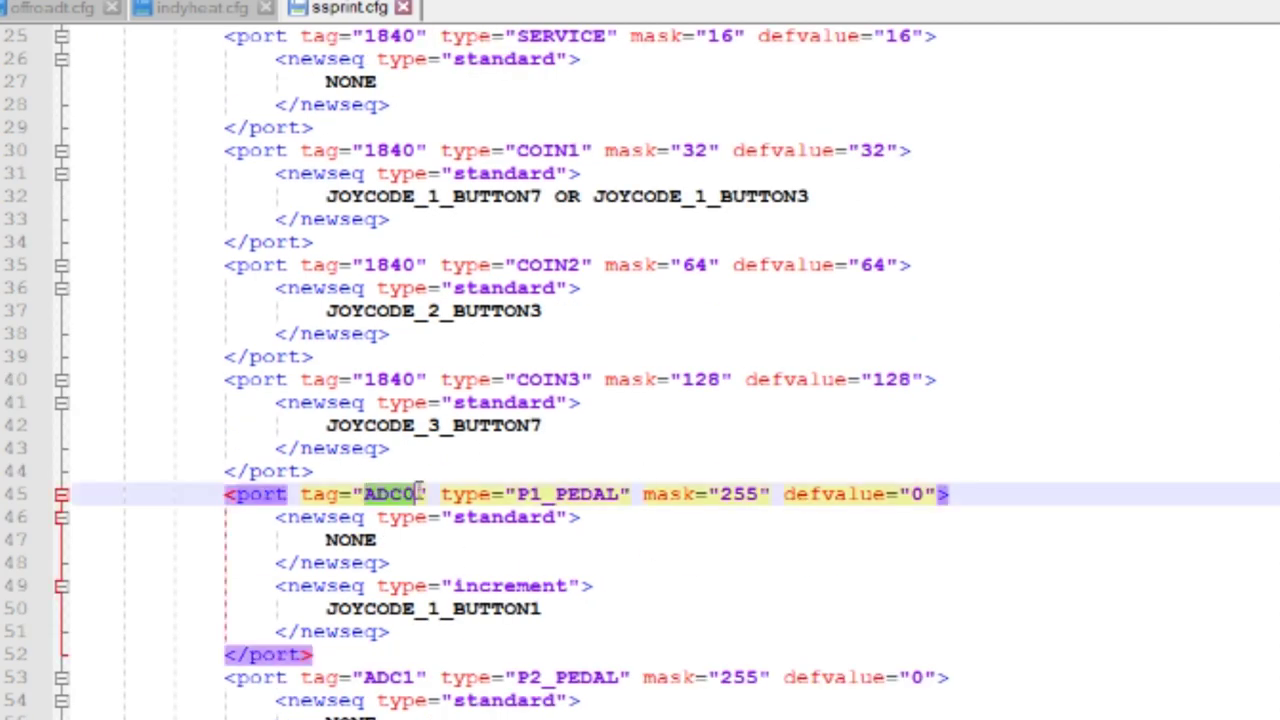
- Check in indyheat.cfg that the P2_DIAL and P1_PEDAL ports use tag IN0
left_click(244, 12)
left_click(383, 402)
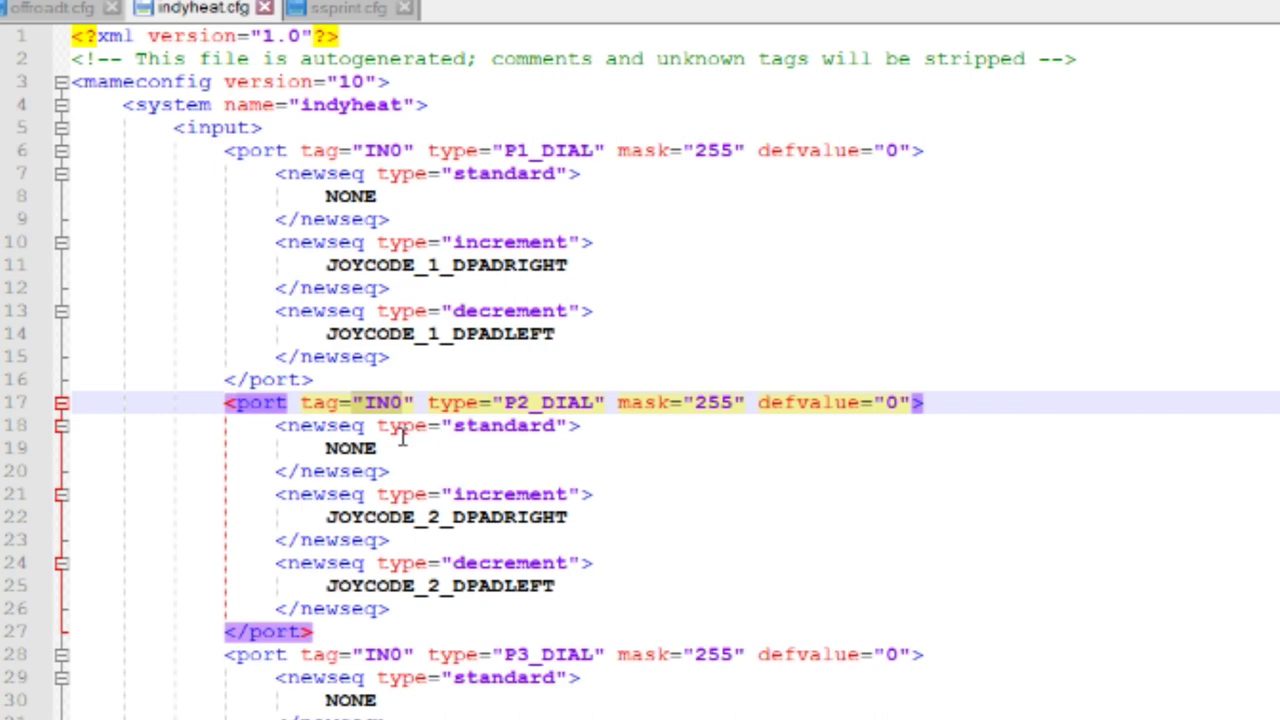
scroll(457, 470, "down", 4)
left_click(392, 628)
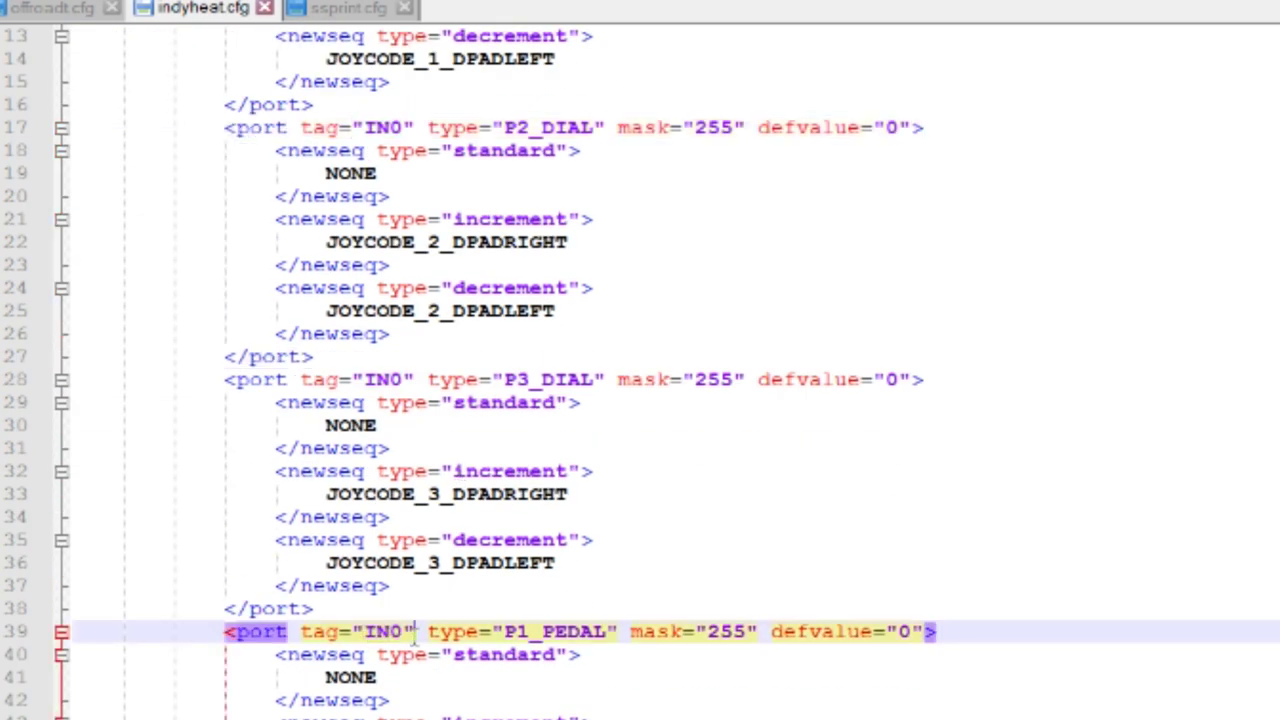
left_click(335, 12)
- Change the P1_PEDAL port's tag from ADC0 to IN0 and copy it
left_click(384, 520)
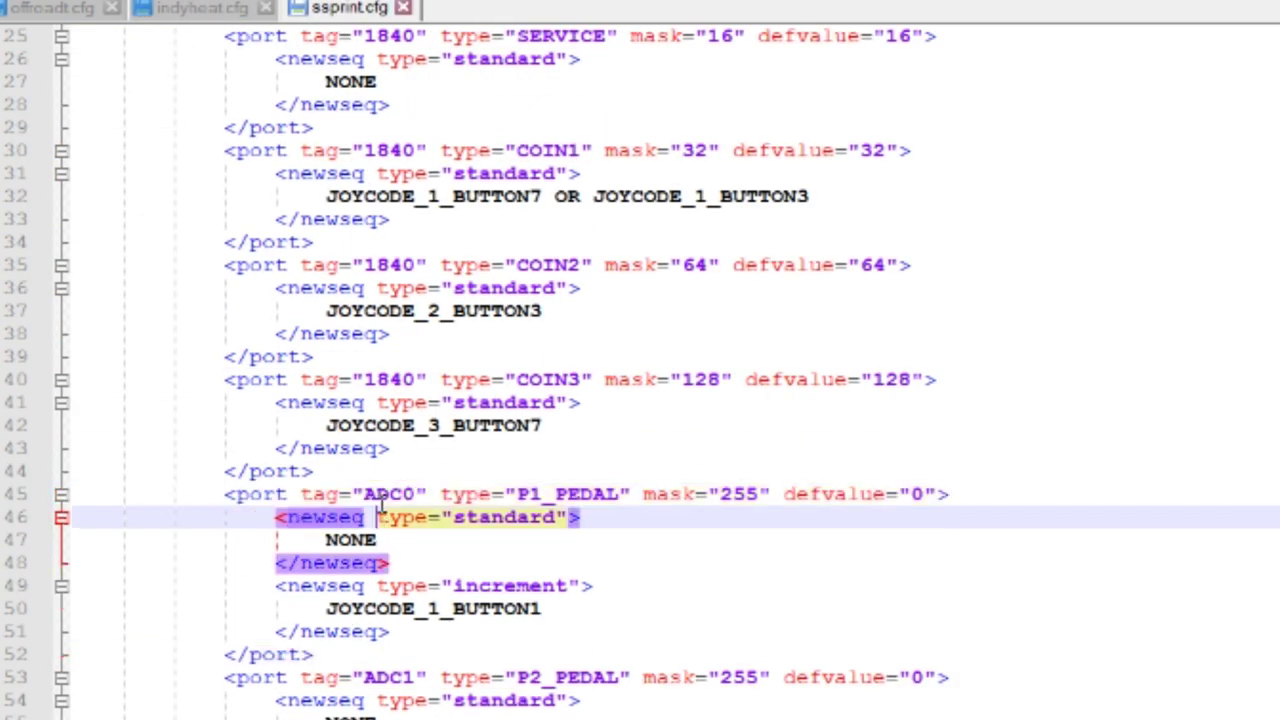
left_click(397, 494)
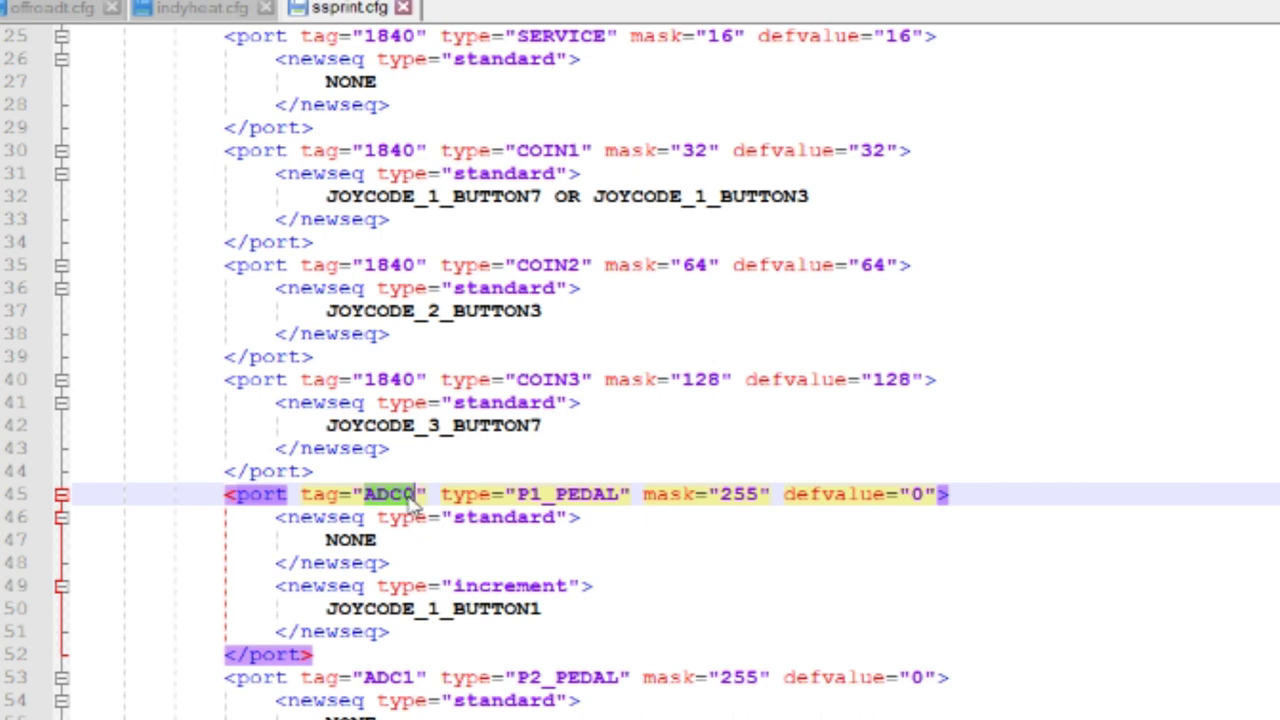
type("IN0")
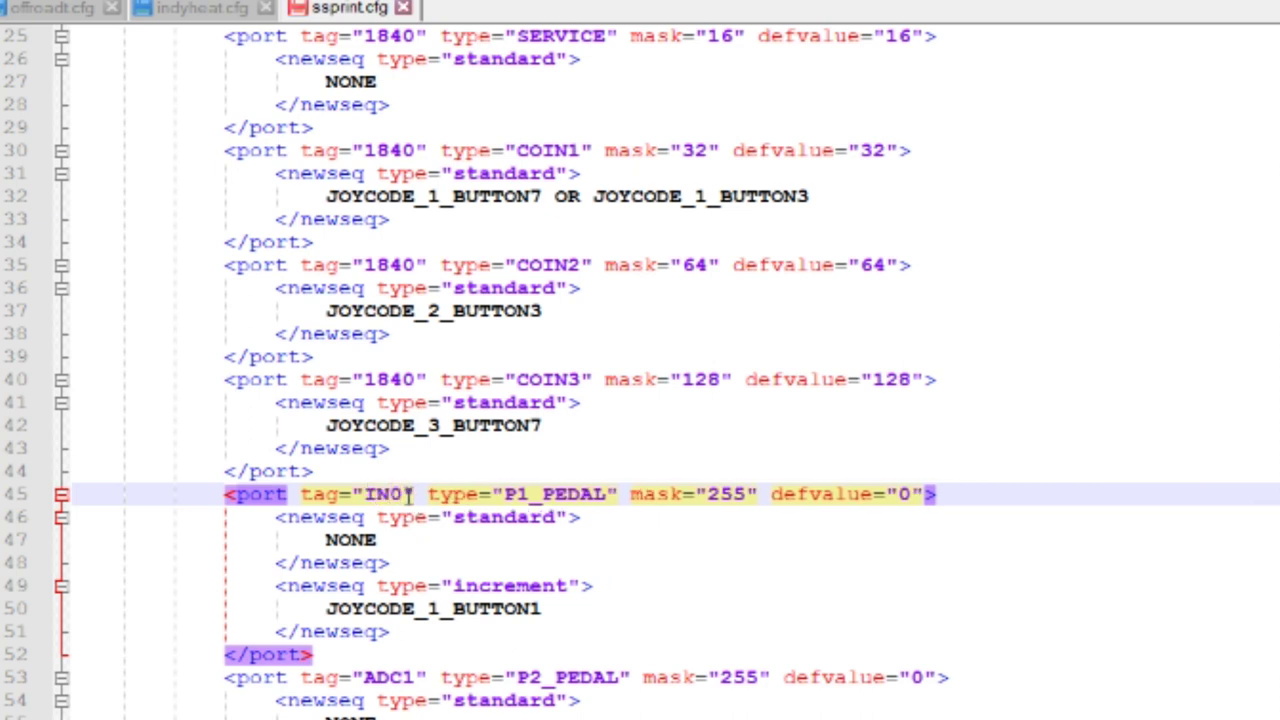
double_click(385, 494)
key("ctrl+c")
- Replace the ADC1 and ADC2 tags of the P2 and P3 pedal ports with IN0
scroll(400, 420, "down", 5)
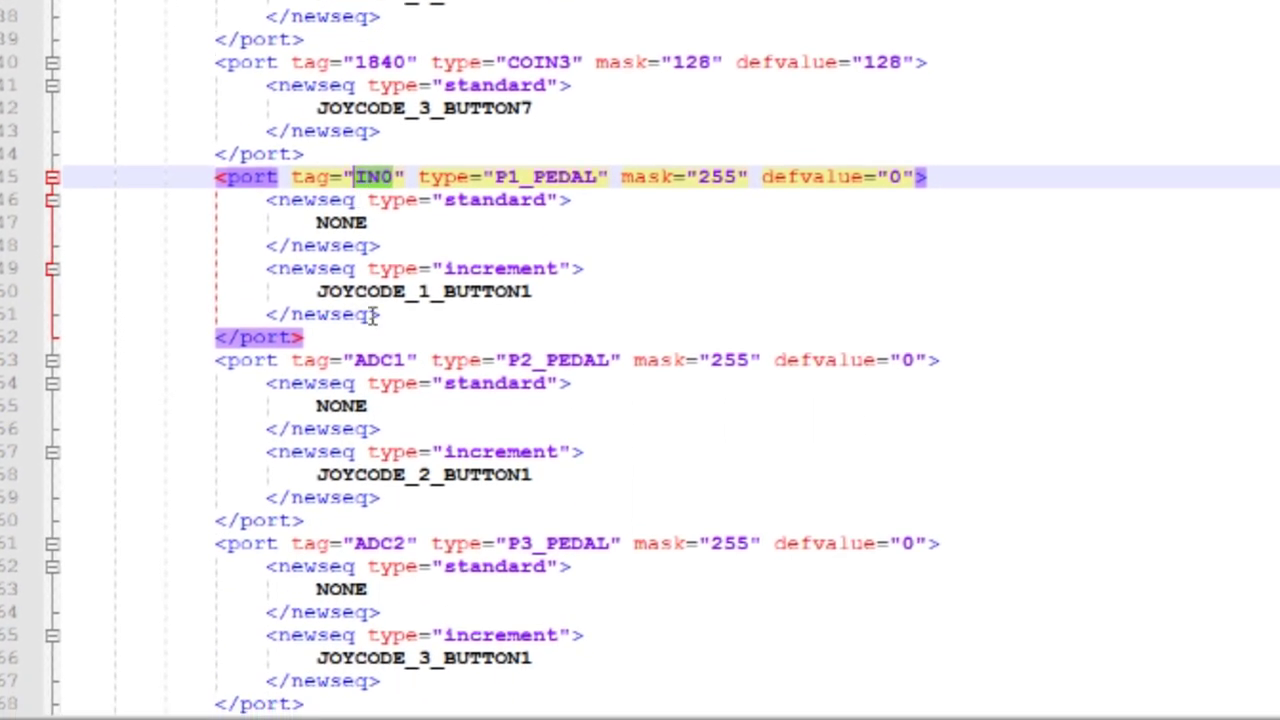
left_click_drag(357, 360, 402, 360)
key("ctrl+v")
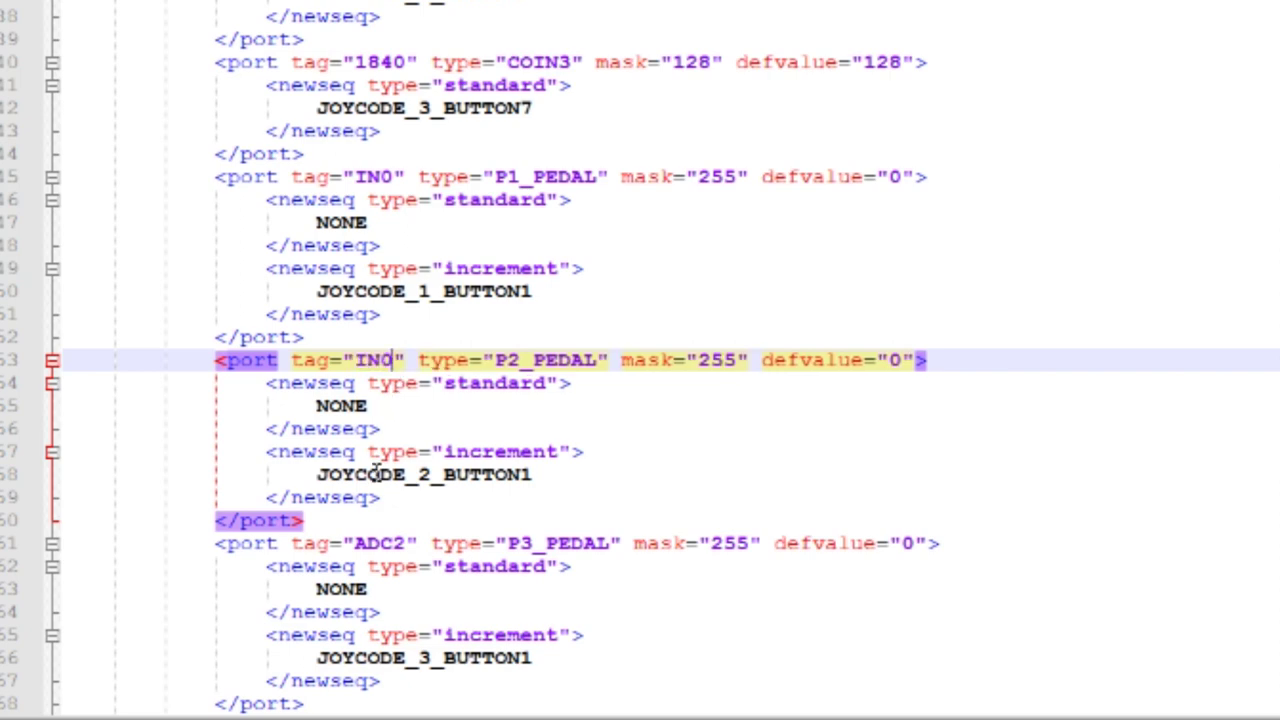
scroll(380, 463, "down", 1)
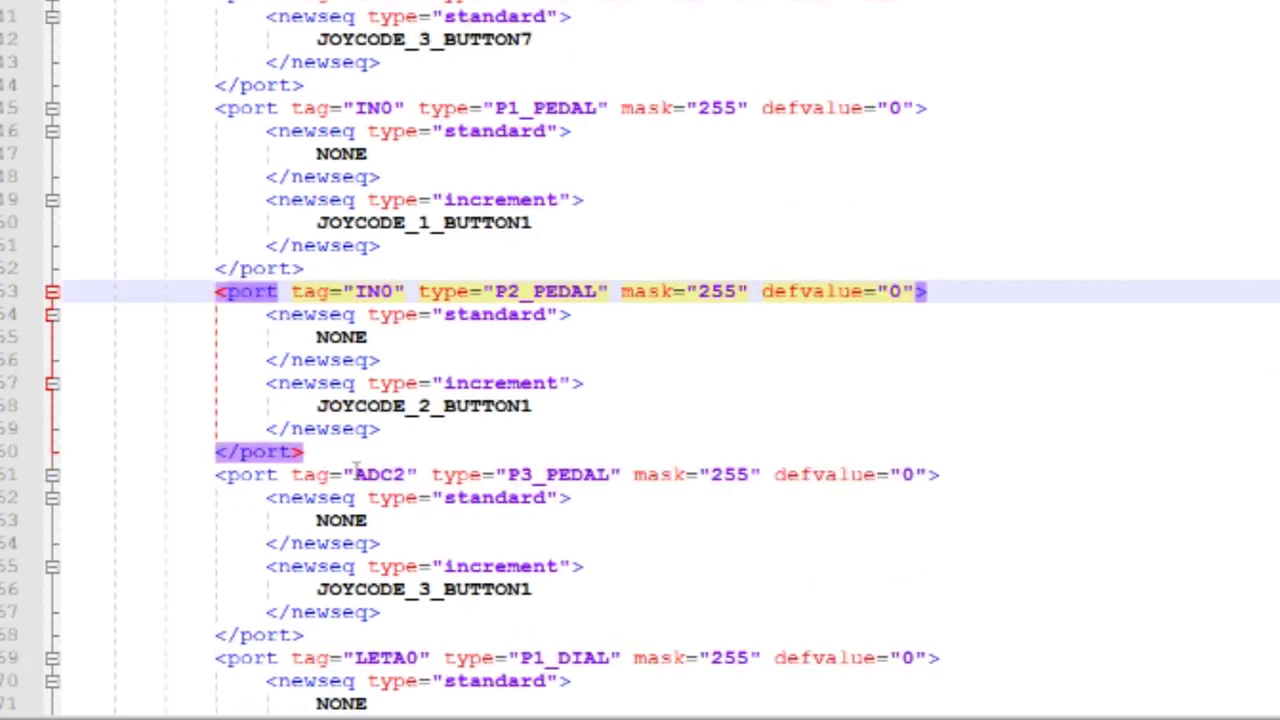
left_click_drag(355, 474, 404, 474)
key("ctrl+v")
scroll(486, 523, "down", 3)
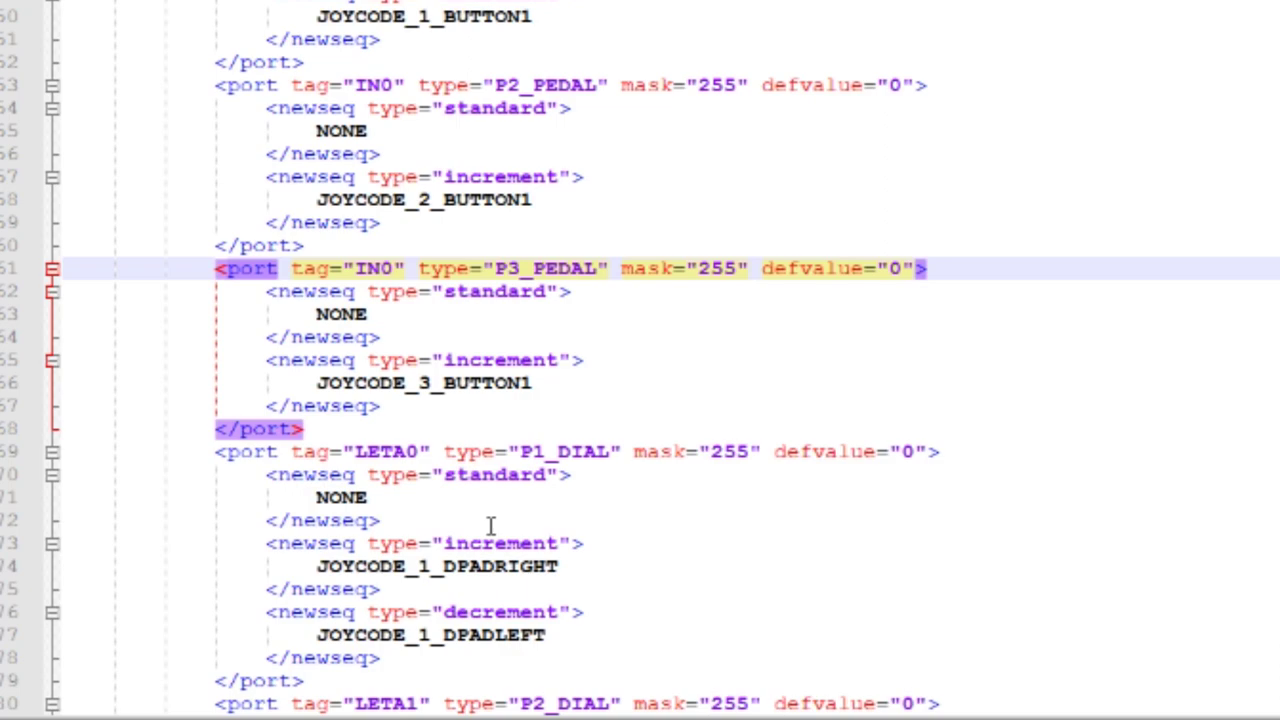
scroll(490, 526, "down", 8)
scroll(423, 589, "up", 11)
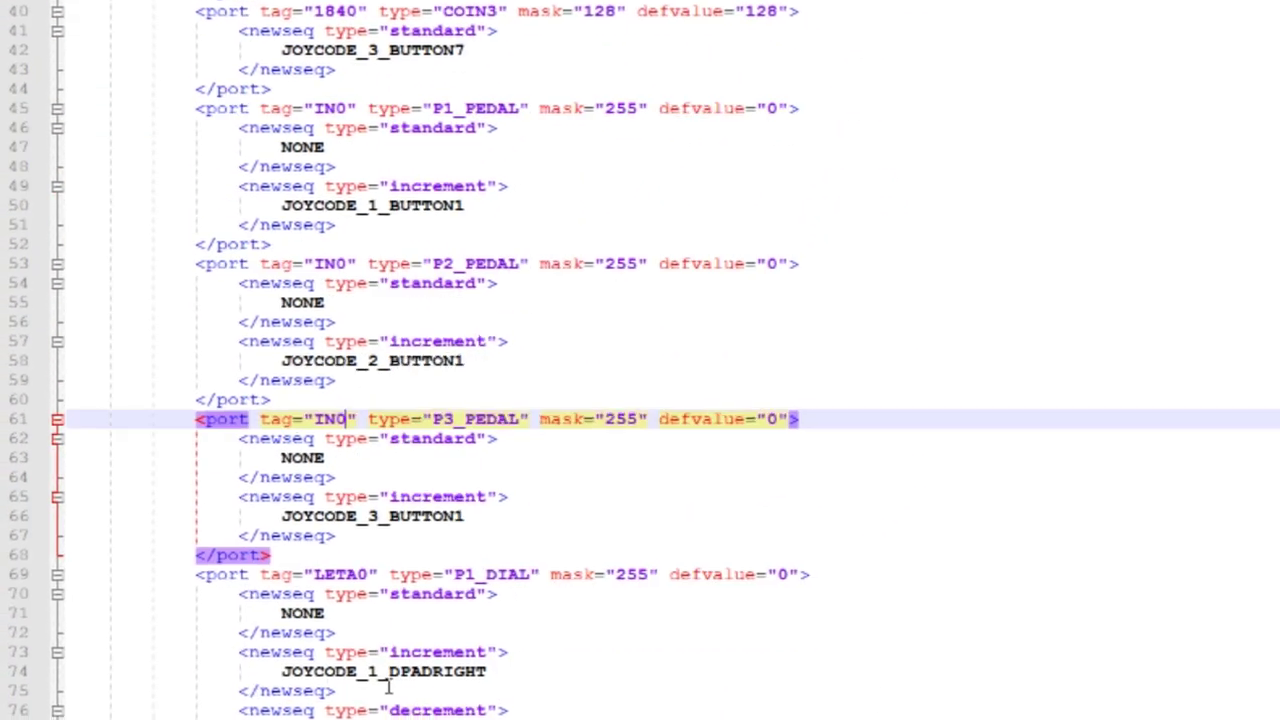
scroll(389, 686, "up", 13)
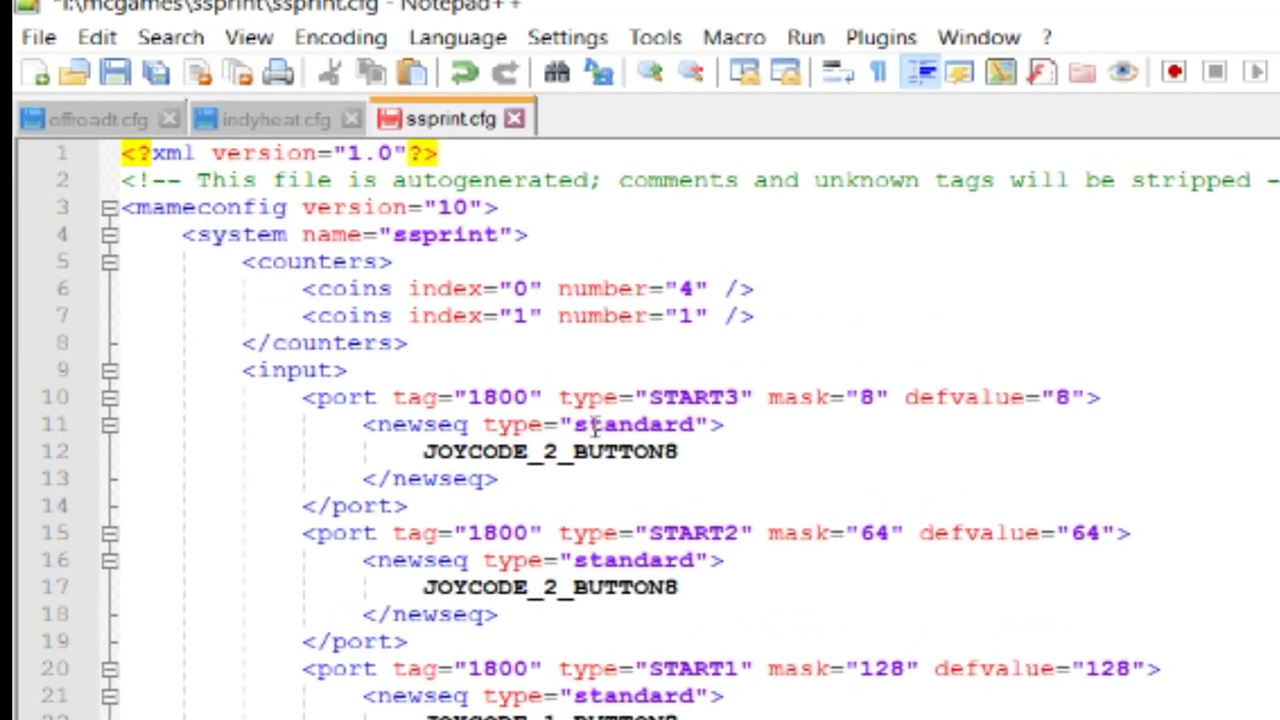
- Change START3's code to JOYCODE_3_BUTTON8 and scroll through the file to review it
left_click_drag(543, 452, 558, 452)
type("3")
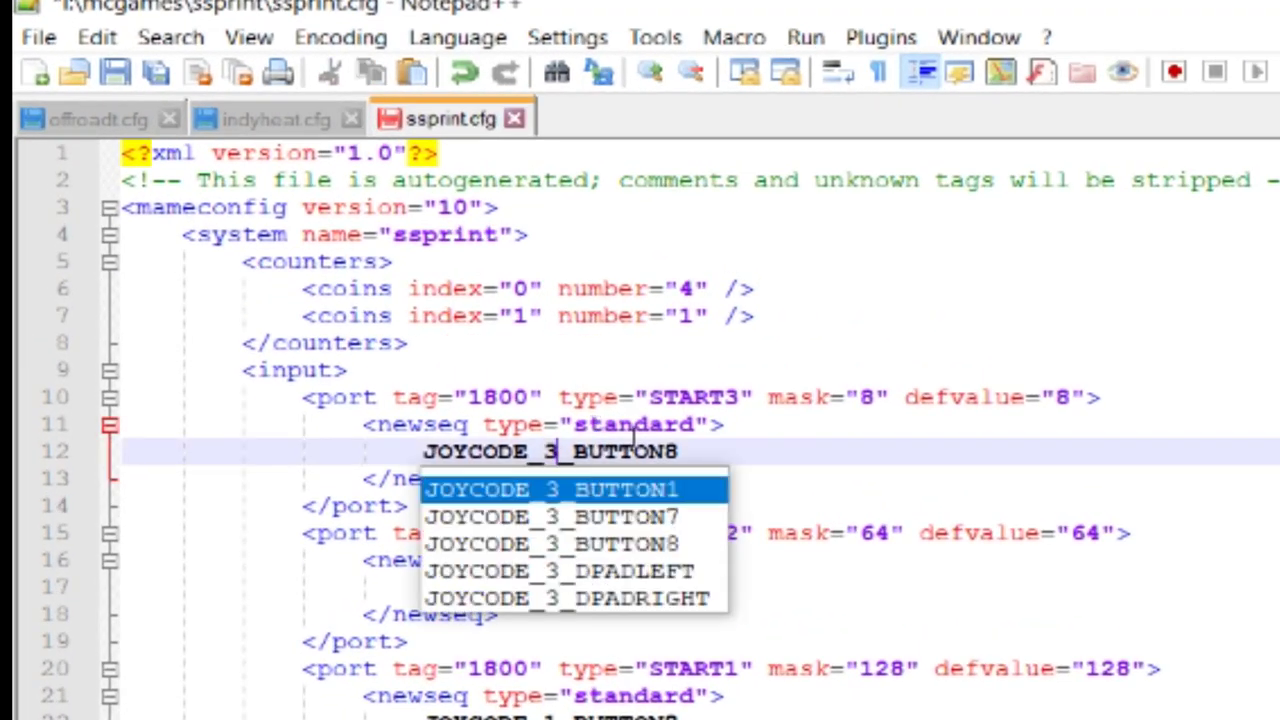
left_click(659, 398)
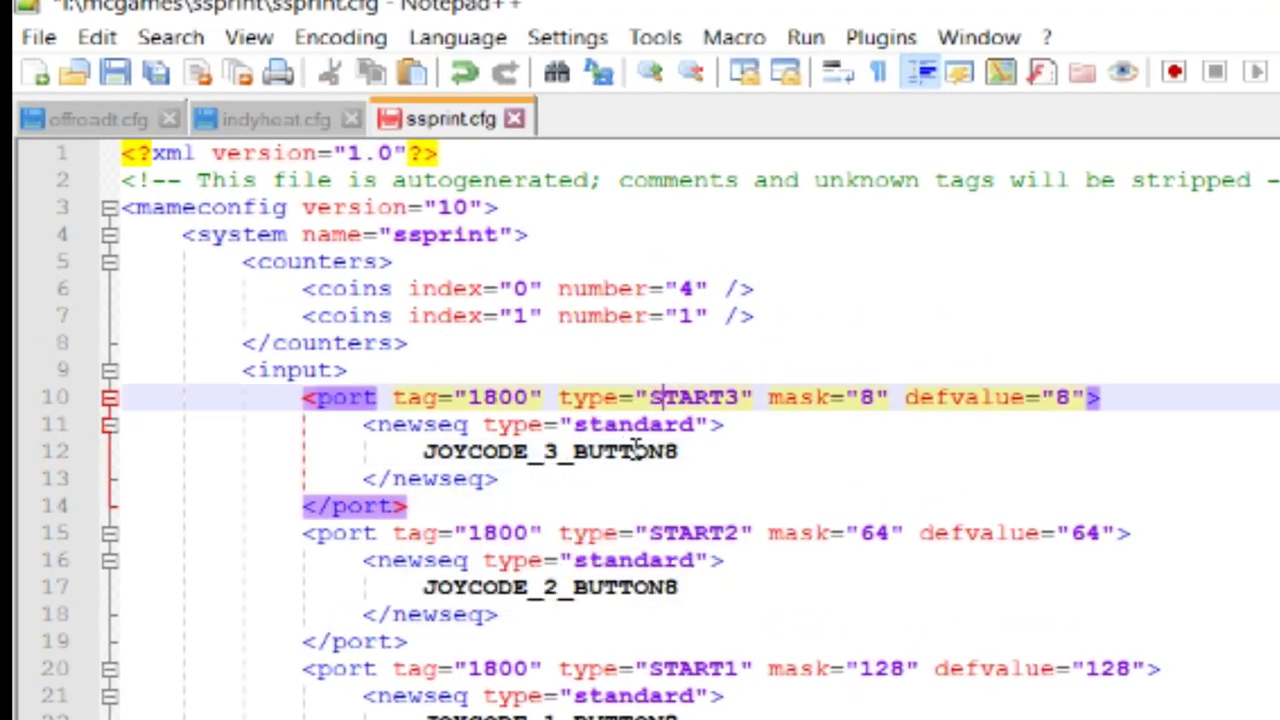
scroll(640, 430, "down", 8)
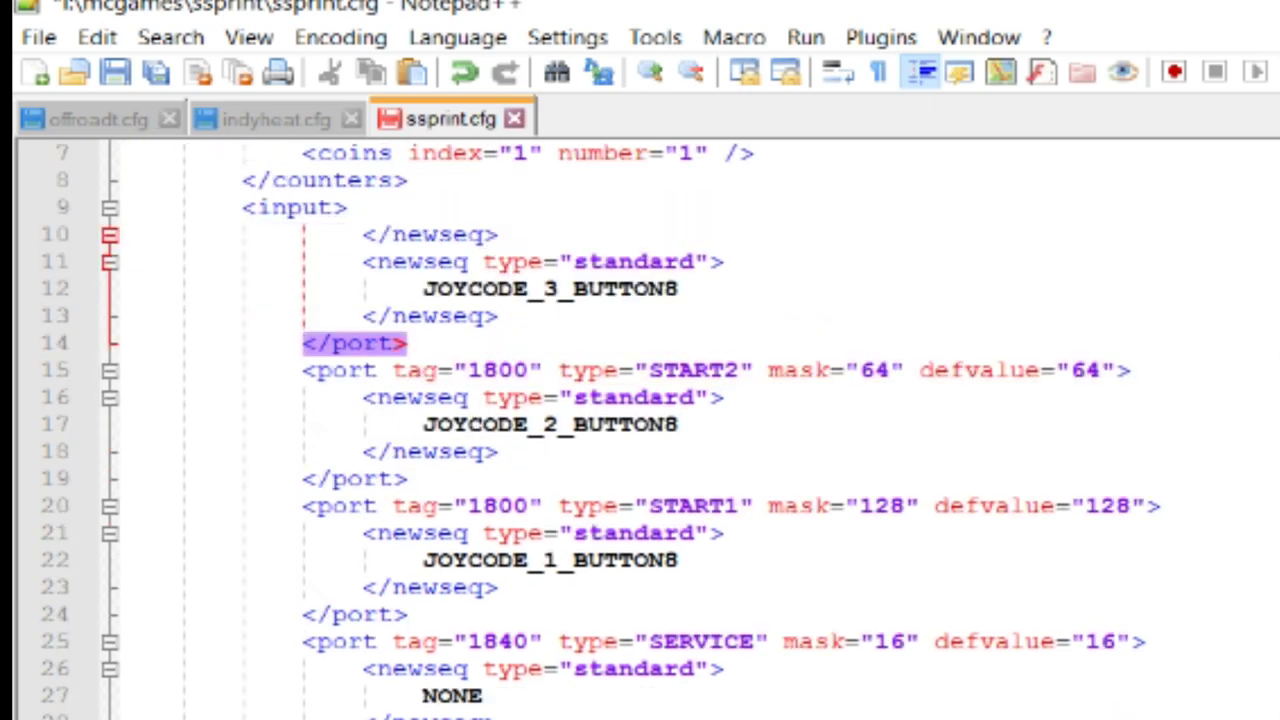
scroll(640, 430, "down", 12)
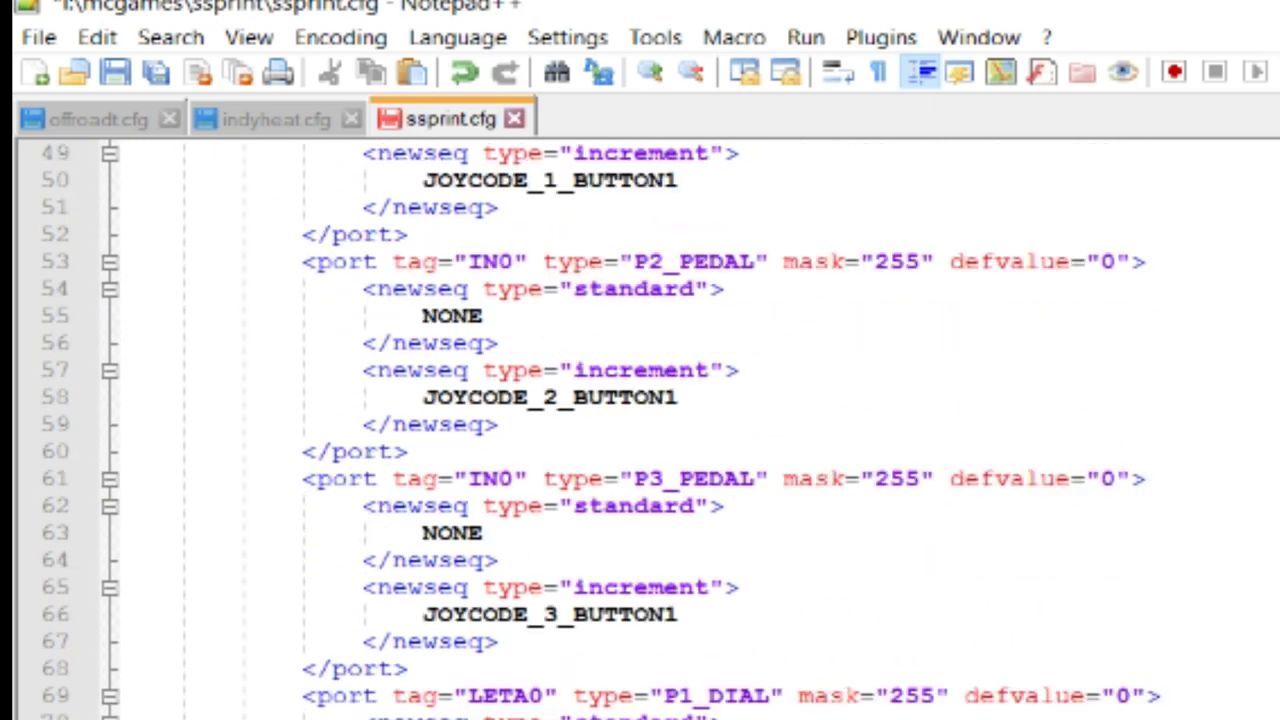
scroll(640, 430, "up", 13)
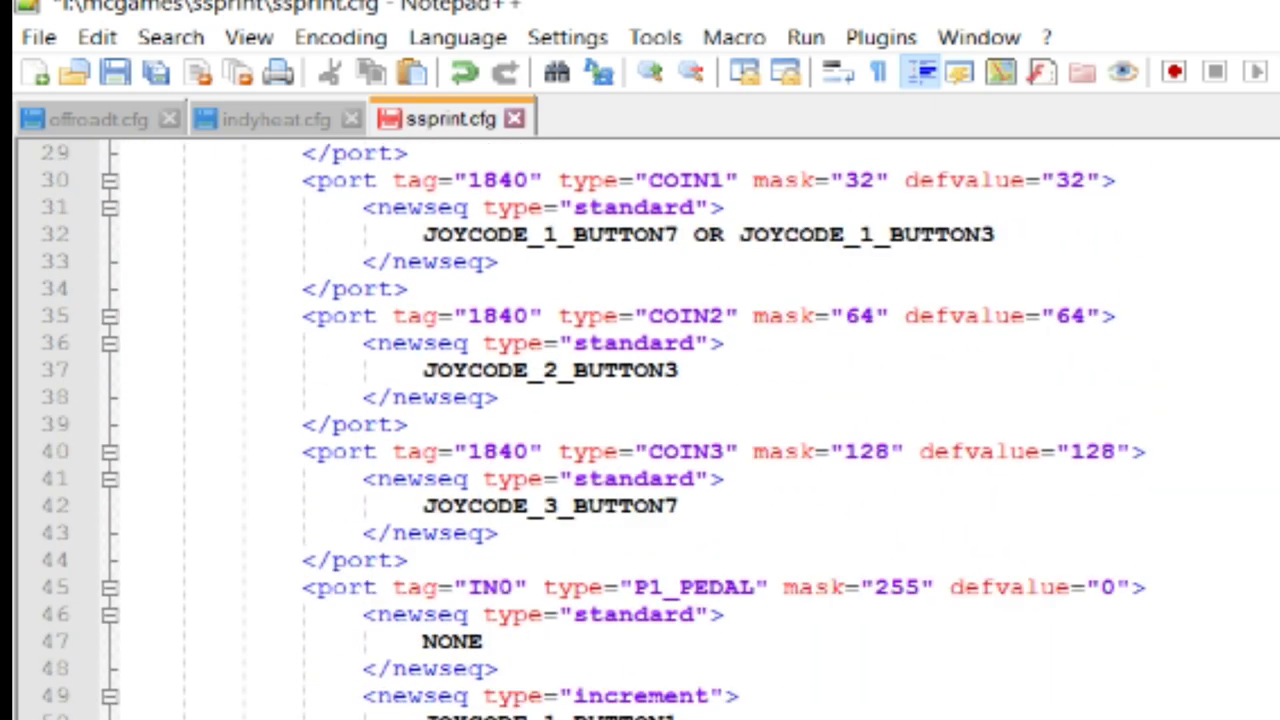